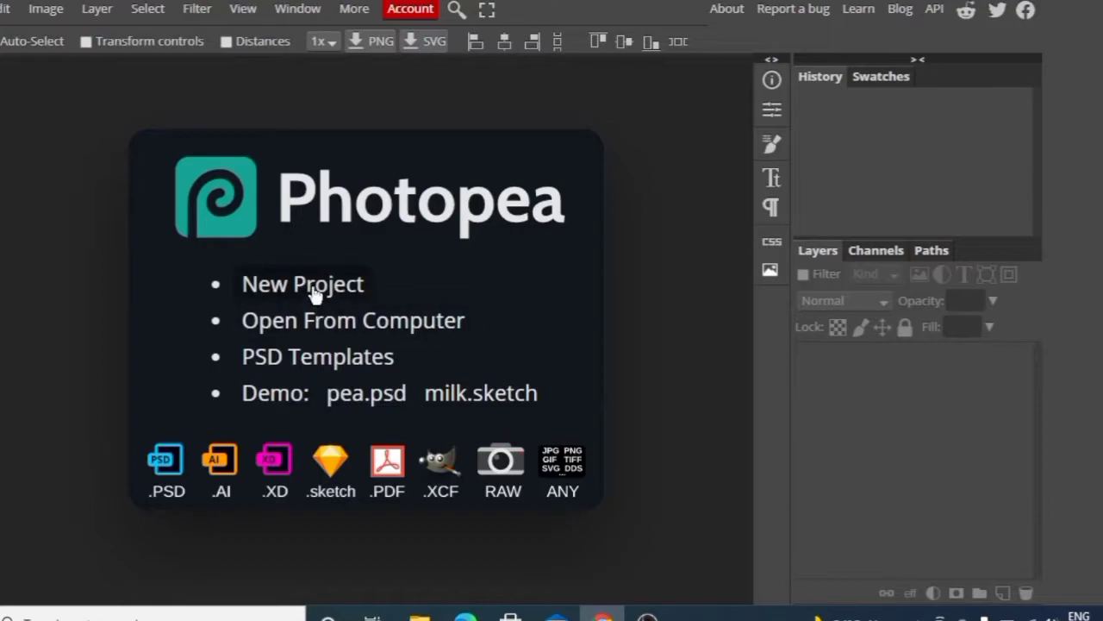
- Create a new project from the Youtube Cover preset at 2560 x 1440 px with a white background
{"action": "left_click", "coordinate": [313, 292]}
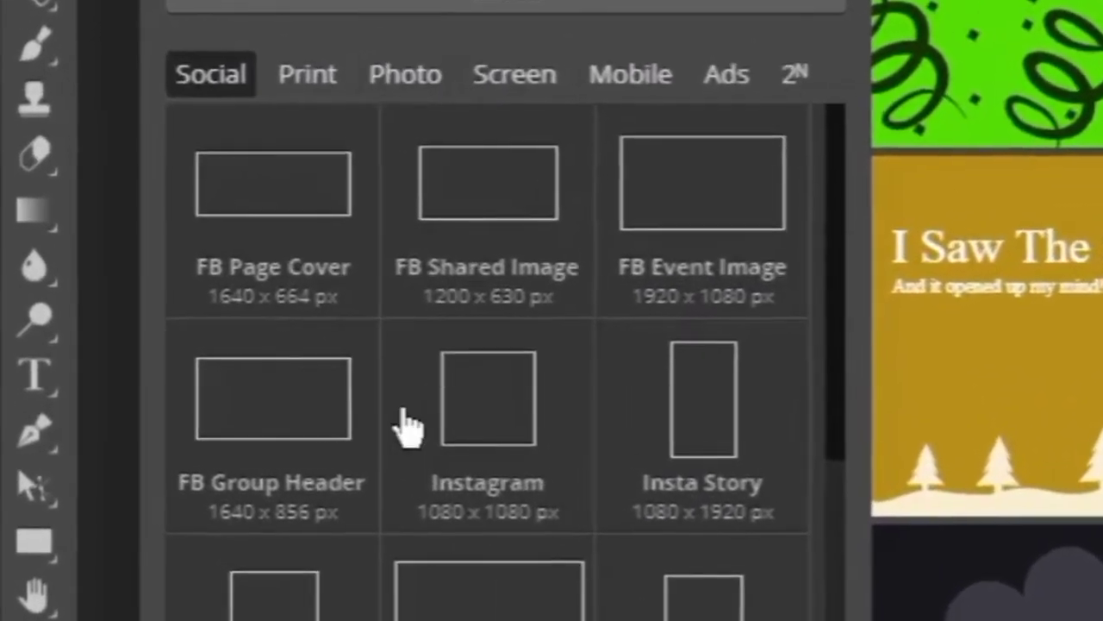
{"action": "scroll", "coordinate": [129, 431], "scroll_direction": "down", "scroll_amount": 1}
{"action": "scroll", "coordinate": [425, 414], "scroll_direction": "down", "scroll_amount": 2}
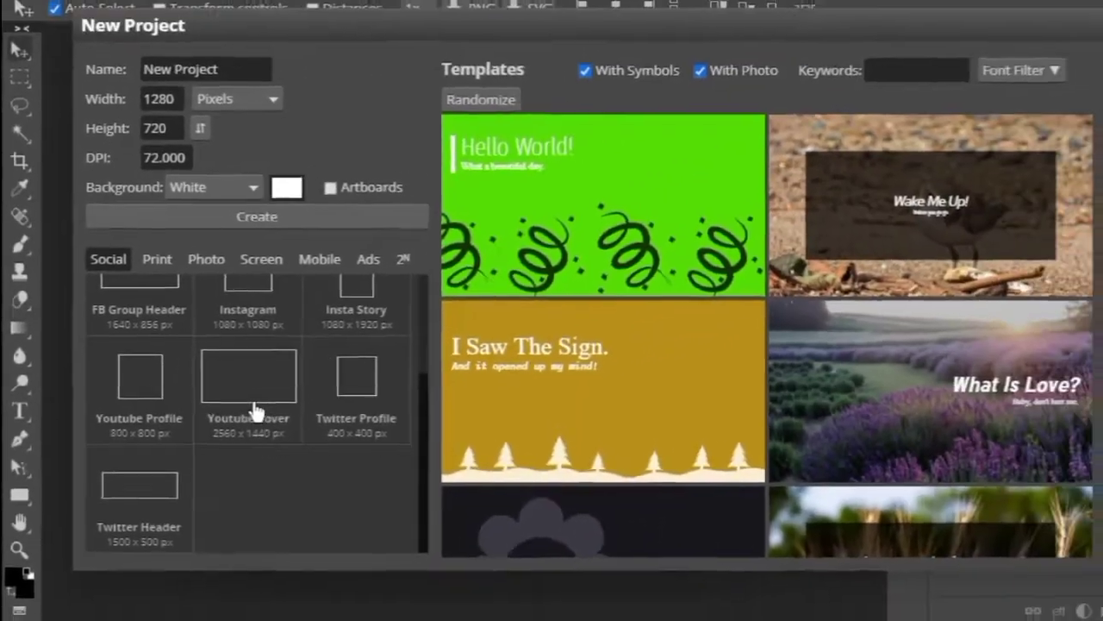
{"action": "left_click", "coordinate": [531, 341]}
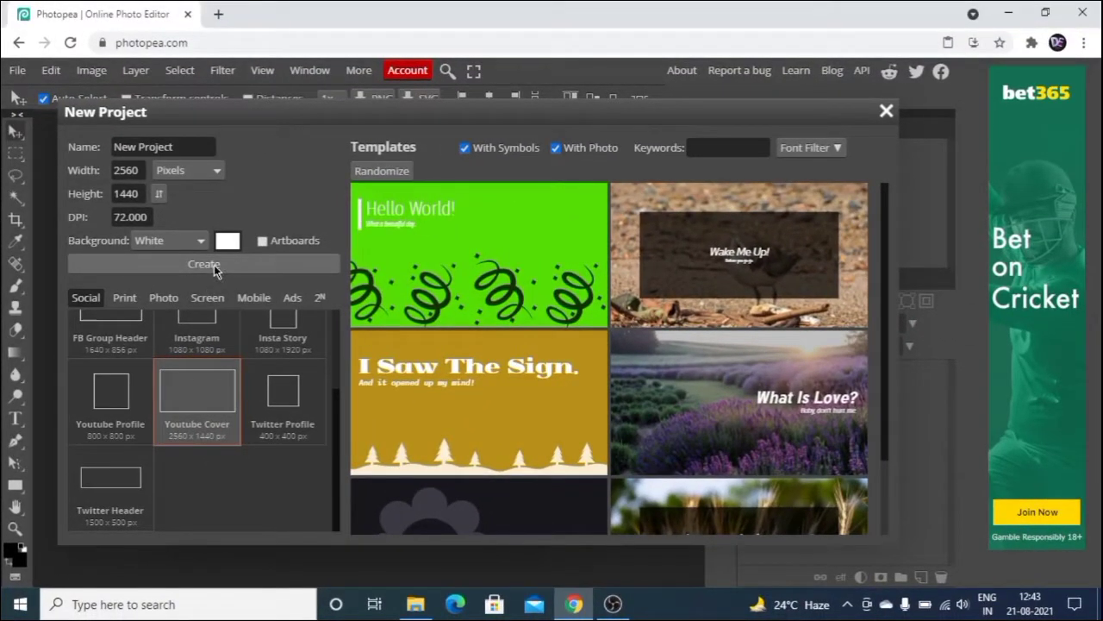
{"action": "left_click", "coordinate": [204, 265]}
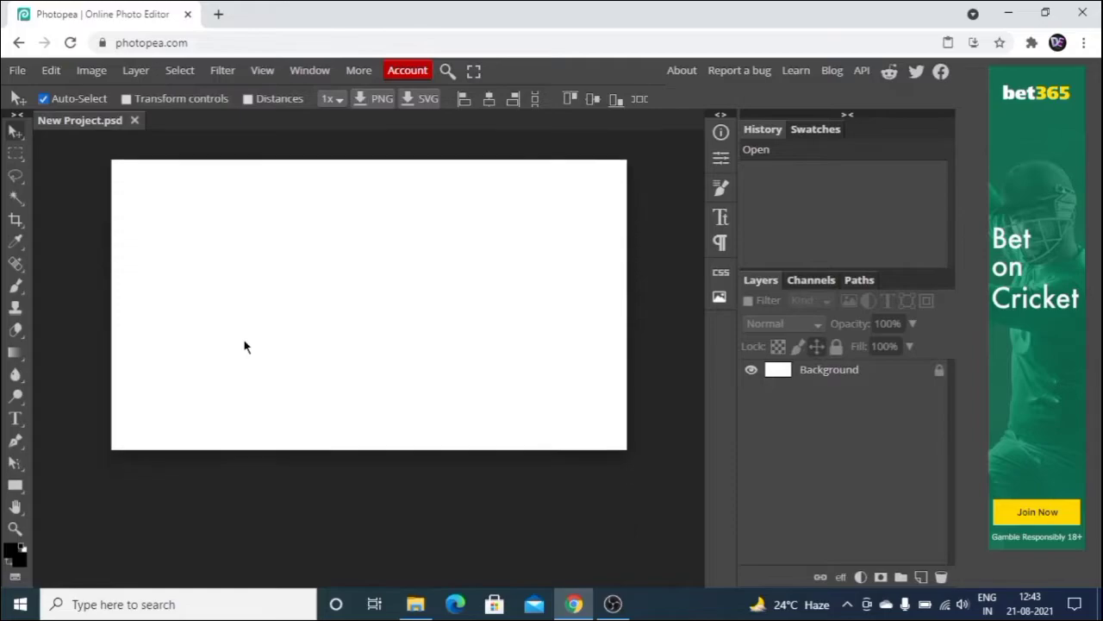
- Place the jojo bg image from the thumbnail folder onto the canvas as a new layer
{"action": "scroll", "coordinate": [244, 346], "scroll_direction": "down", "scroll_amount": 4}
{"action": "scroll", "coordinate": [244, 345], "scroll_direction": "up", "scroll_amount": 2}
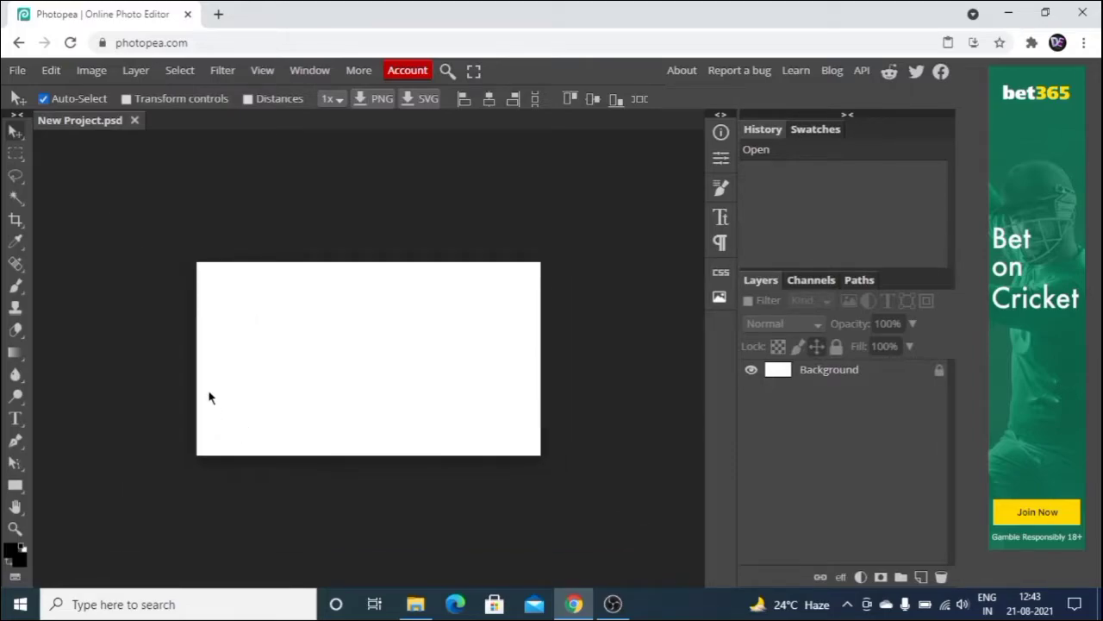
{"action": "left_click", "coordinate": [415, 603]}
{"action": "left_click_drag", "start_coordinate": [475, 199], "coordinate": [1045, 167]}
{"action": "left_click_drag", "start_coordinate": [804, 398], "coordinate": [310, 412]}
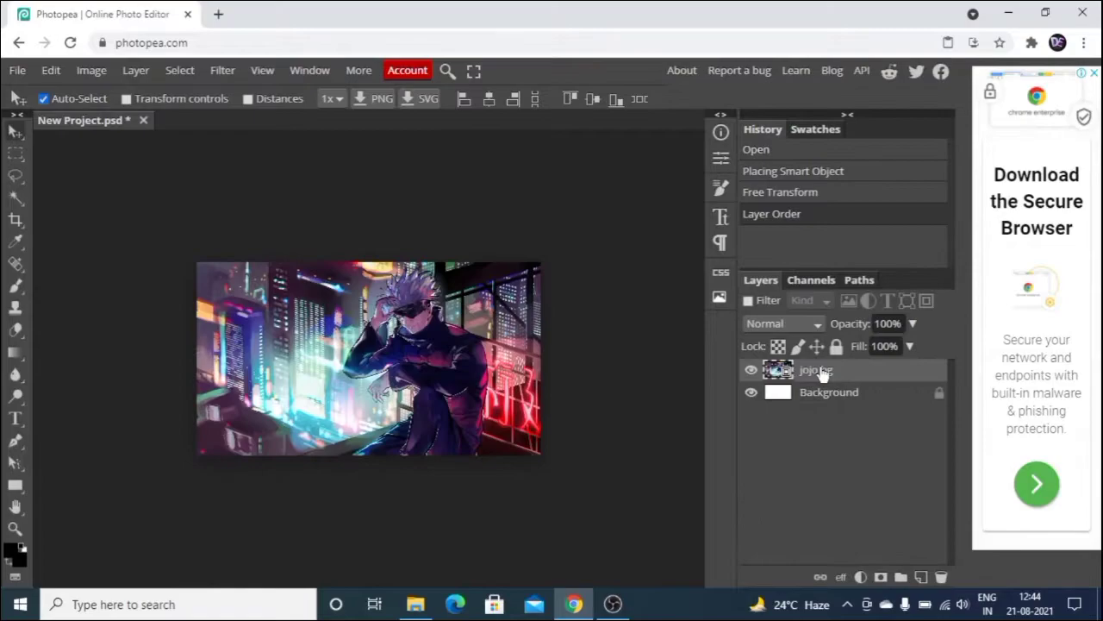
- Free Transform the jojo bg layer to about 163% width and 143% height, rotated about 1.9°, enlarging the city part across the canvas
{"action": "scroll", "coordinate": [557, 429], "scroll_direction": "up", "scroll_amount": 3}
{"action": "scroll", "coordinate": [557, 429], "scroll_direction": "down", "scroll_amount": 3}
{"action": "scroll", "coordinate": [556, 429], "scroll_direction": "right", "scroll_amount": 1}
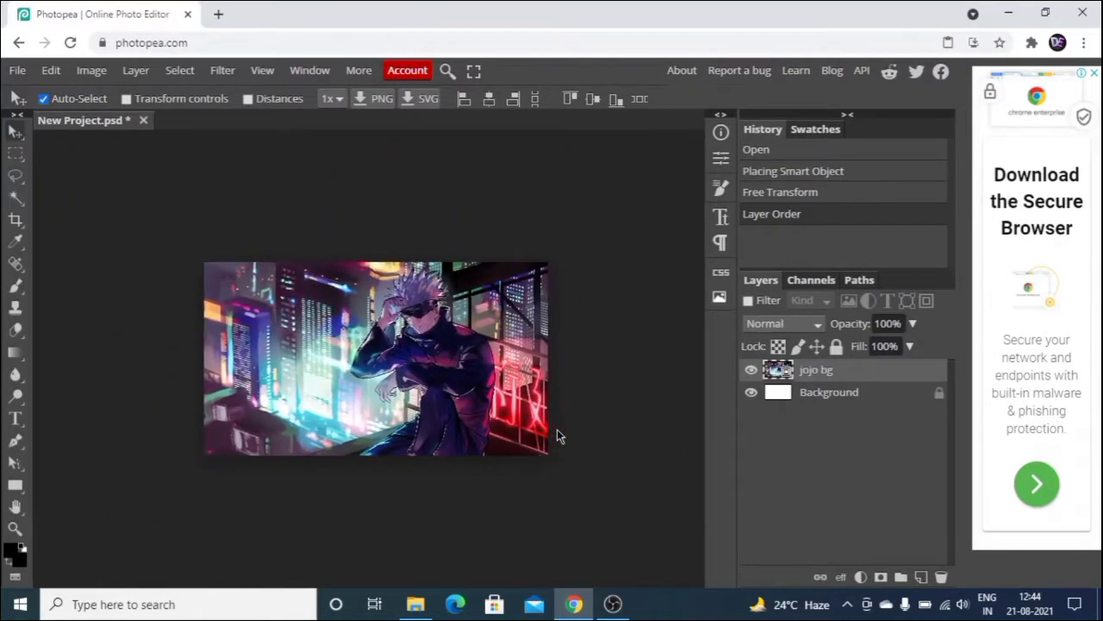
{"action": "scroll", "coordinate": [557, 430], "scroll_direction": "up", "scroll_amount": 2}
{"action": "left_click", "coordinate": [51, 69]}
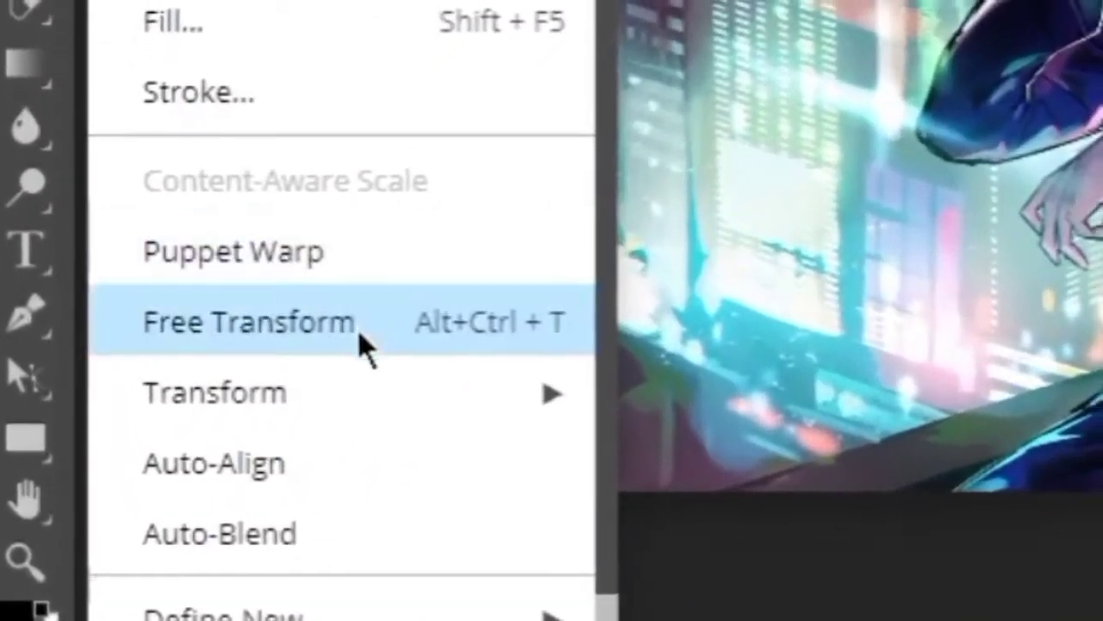
{"action": "left_click", "coordinate": [285, 375]}
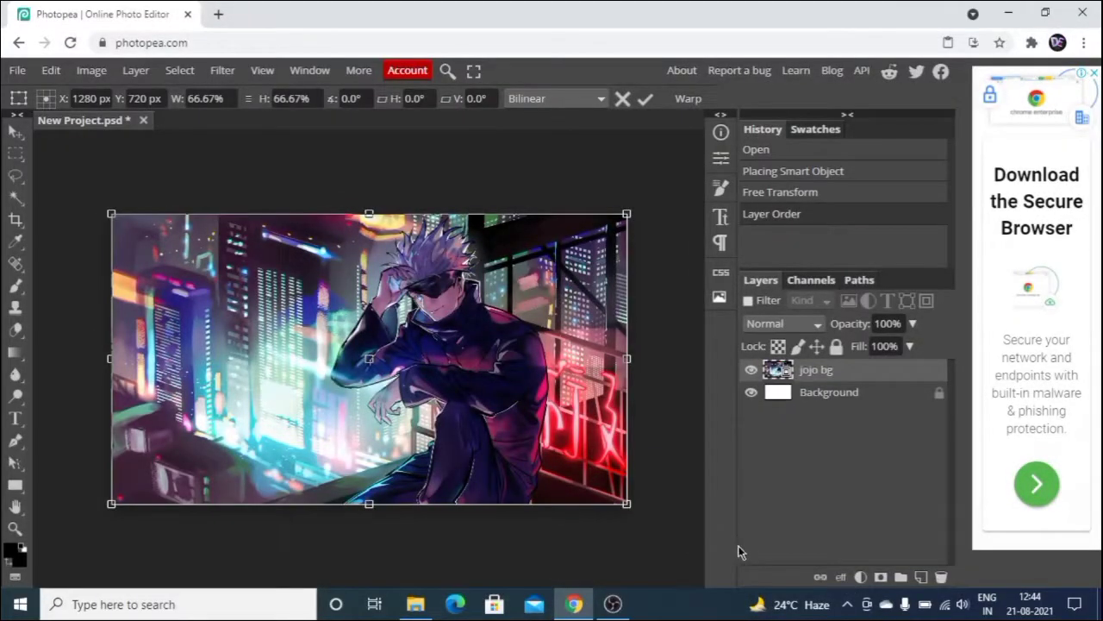
{"action": "left_click_drag", "start_coordinate": [739, 546], "coordinate": [923, 596]}
{"action": "scroll", "coordinate": [554, 438], "scroll_direction": "down", "scroll_amount": 2}
{"action": "left_click_drag", "start_coordinate": [554, 438], "coordinate": [689, 502]}
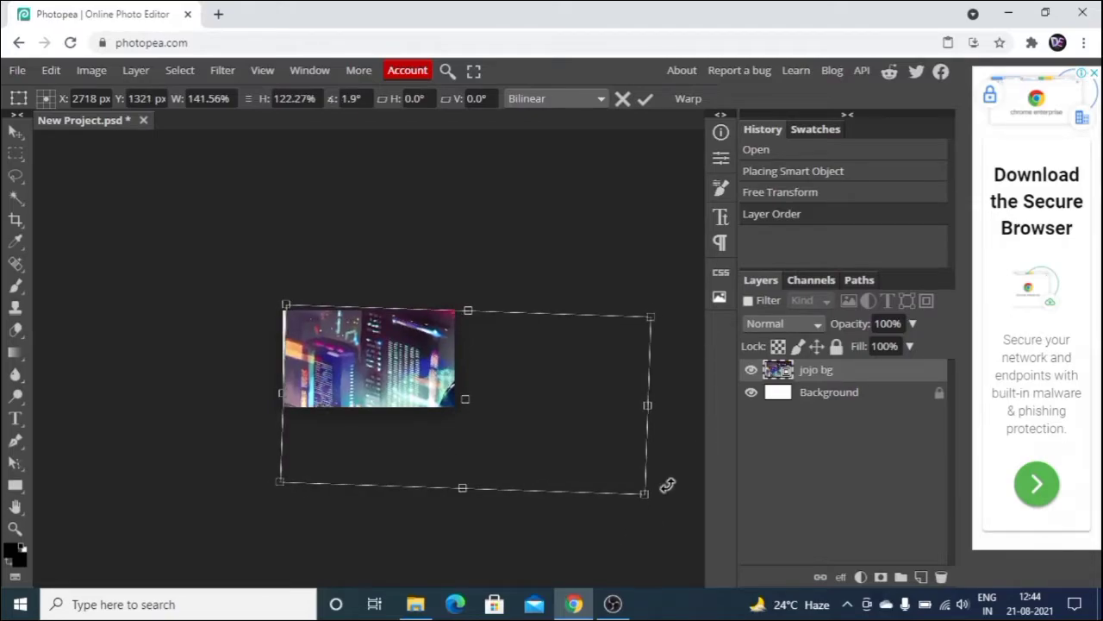
{"action": "left_click_drag", "start_coordinate": [646, 493], "coordinate": [697, 525]}
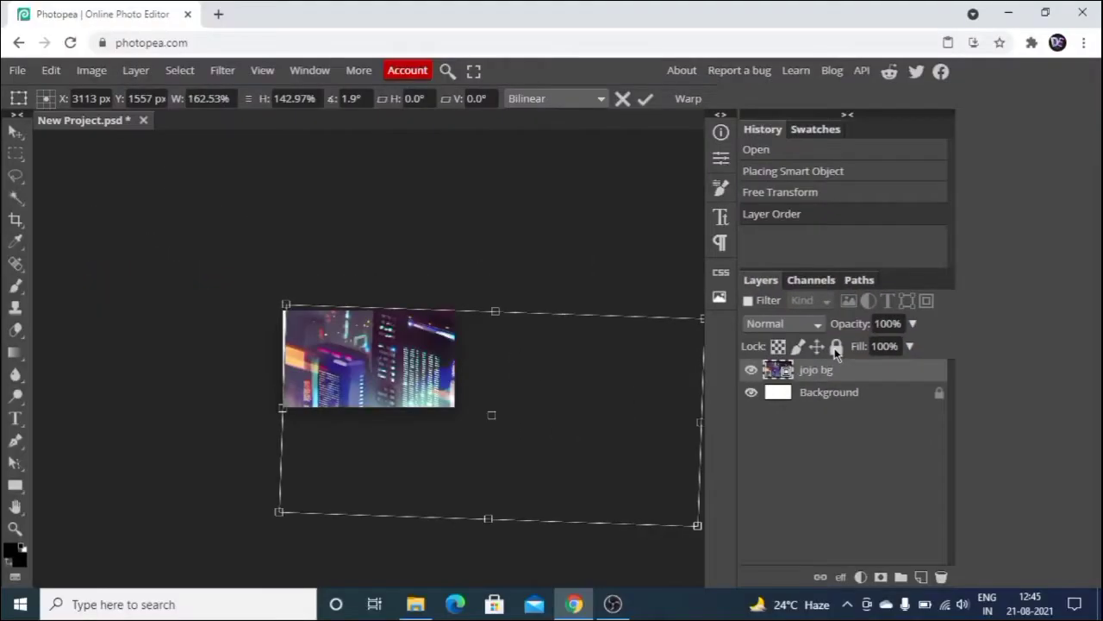
- Apply the enlargement and fully lock the jojo bg layer
{"action": "left_click", "coordinate": [785, 337]}
{"action": "left_click", "coordinate": [784, 337]}
{"action": "left_click", "coordinate": [785, 337]}
{"action": "left_click", "coordinate": [784, 337]}
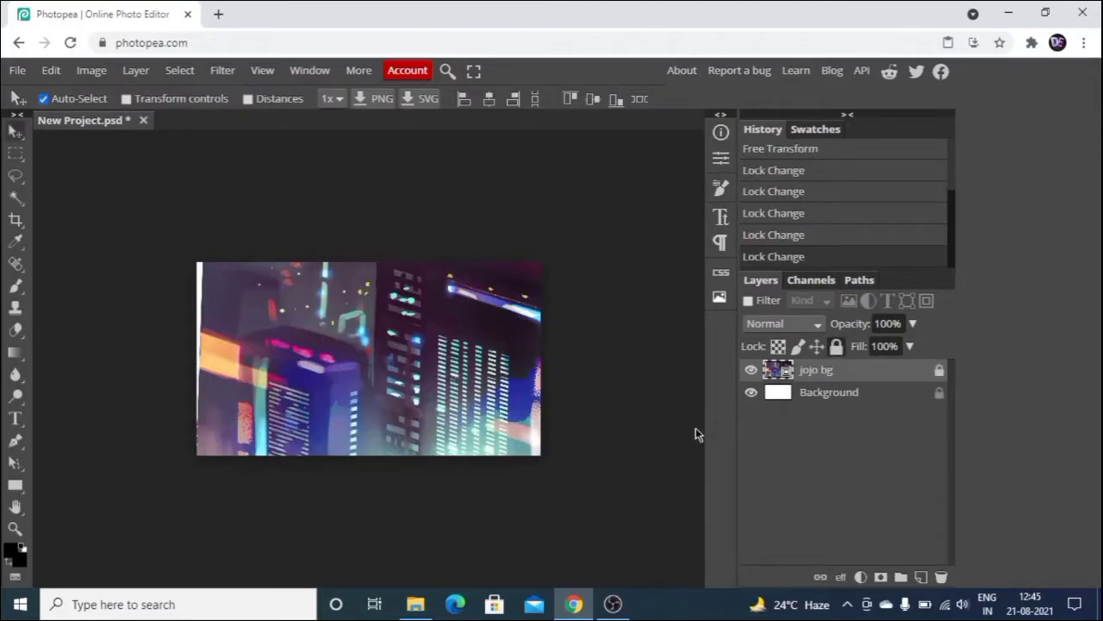
- Place the Satoru_Gojo_arrives_on_ image from the thumbnail folder and scale it to about 384% so that it fills the canvas
{"action": "scroll", "coordinate": [473, 413], "scroll_direction": "up", "scroll_amount": 3}
{"action": "scroll", "coordinate": [473, 414], "scroll_direction": "down", "scroll_amount": 2}
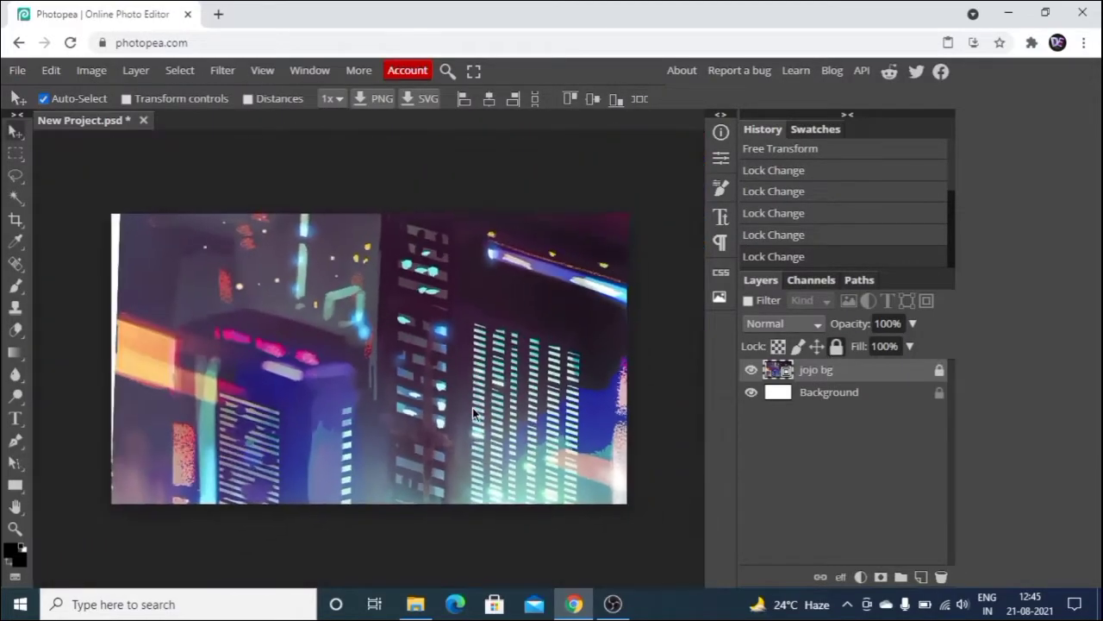
{"action": "scroll", "coordinate": [472, 414], "scroll_direction": "left", "scroll_amount": 2}
{"action": "scroll", "coordinate": [473, 414], "scroll_direction": "right", "scroll_amount": 1}
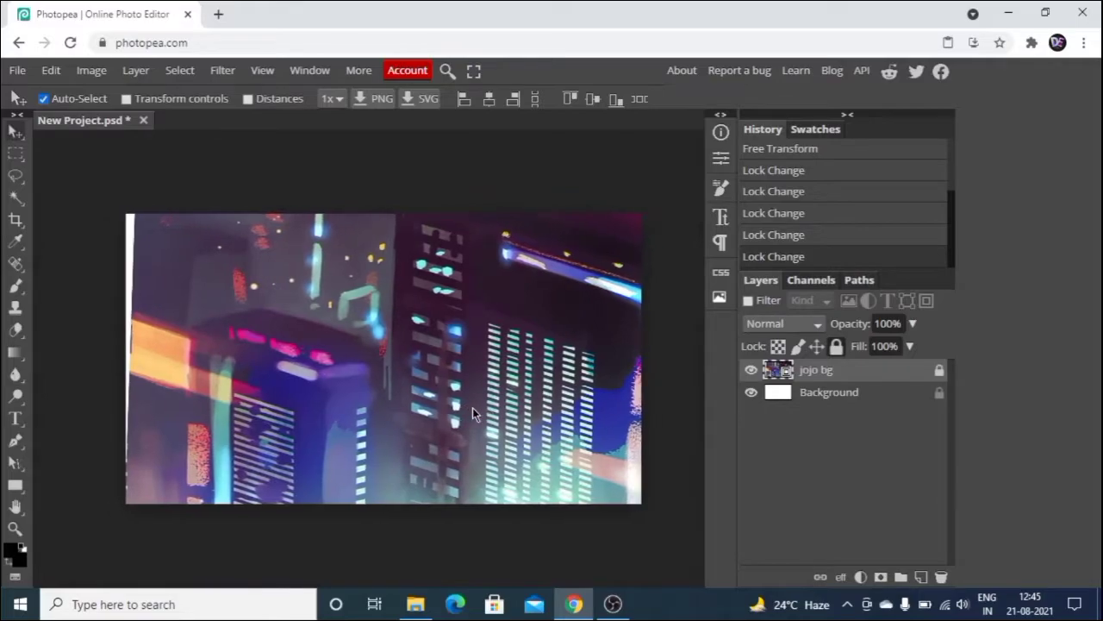
{"action": "left_click", "coordinate": [407, 607]}
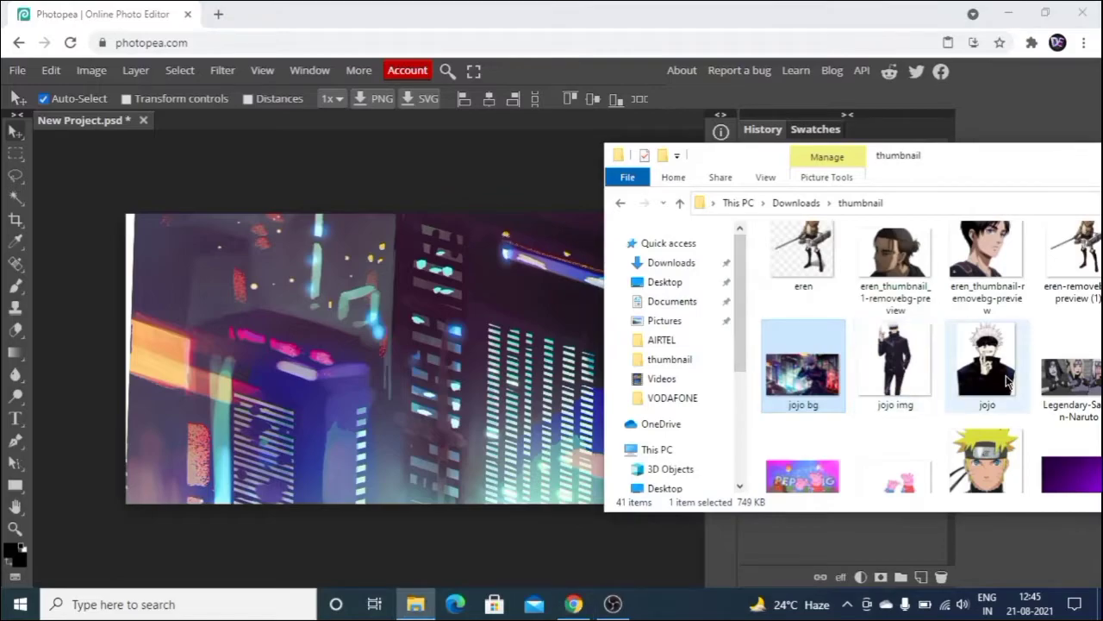
{"action": "scroll", "coordinate": [982, 414], "scroll_direction": "down", "scroll_amount": 2}
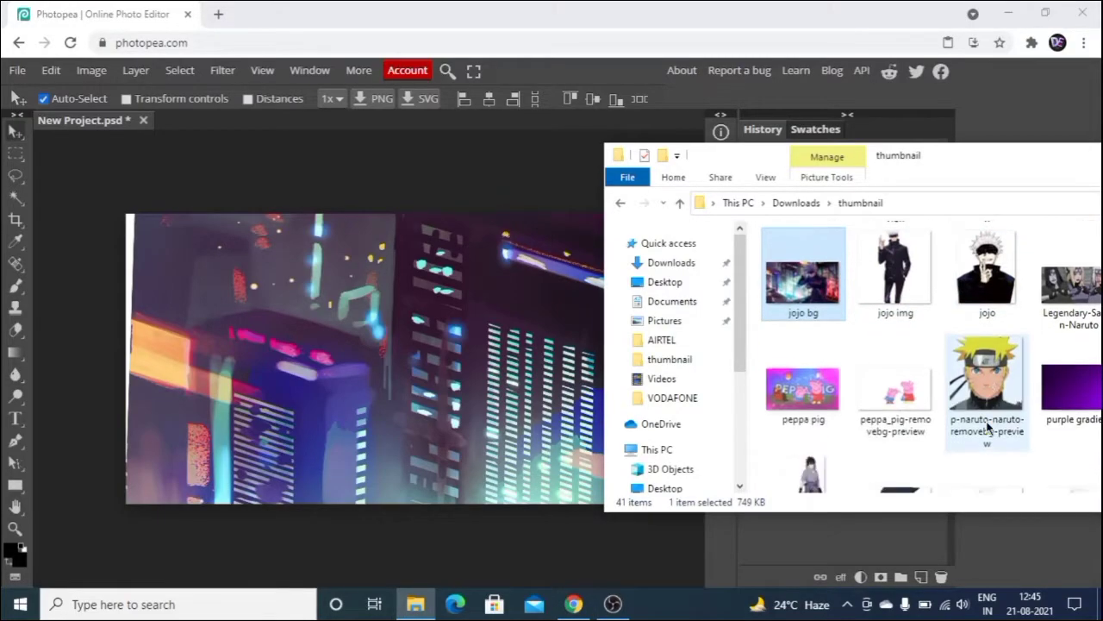
{"action": "scroll", "coordinate": [989, 429], "scroll_direction": "down", "scroll_amount": 1}
{"action": "left_click_drag", "start_coordinate": [983, 394], "coordinate": [520, 465]}
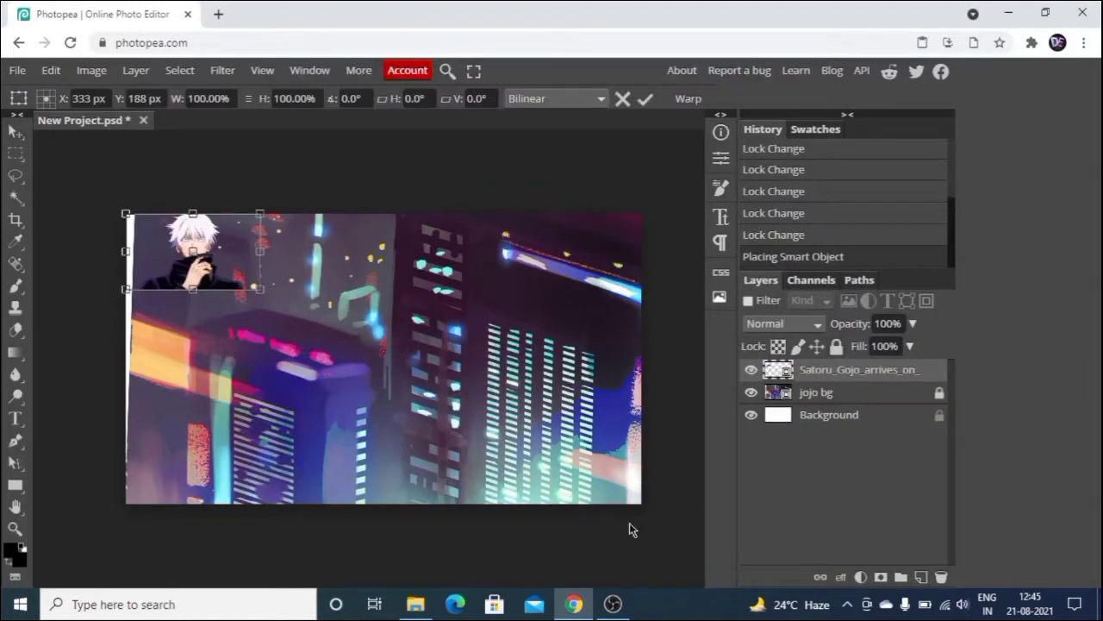
{"action": "left_click_drag", "start_coordinate": [250, 285], "coordinate": [641, 504]}
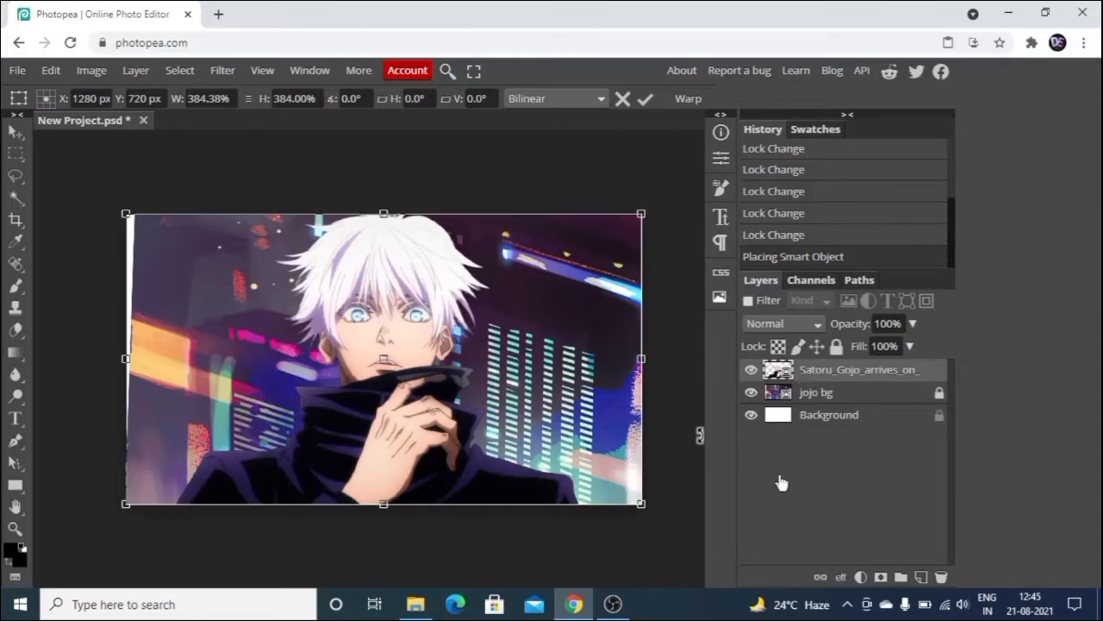
{"action": "key", "text": "Return"}
- Enable an Outer Glow layer style on the Satoru Gojo layer, moving the dialog clear of the image
{"action": "right_click", "coordinate": [806, 371]}
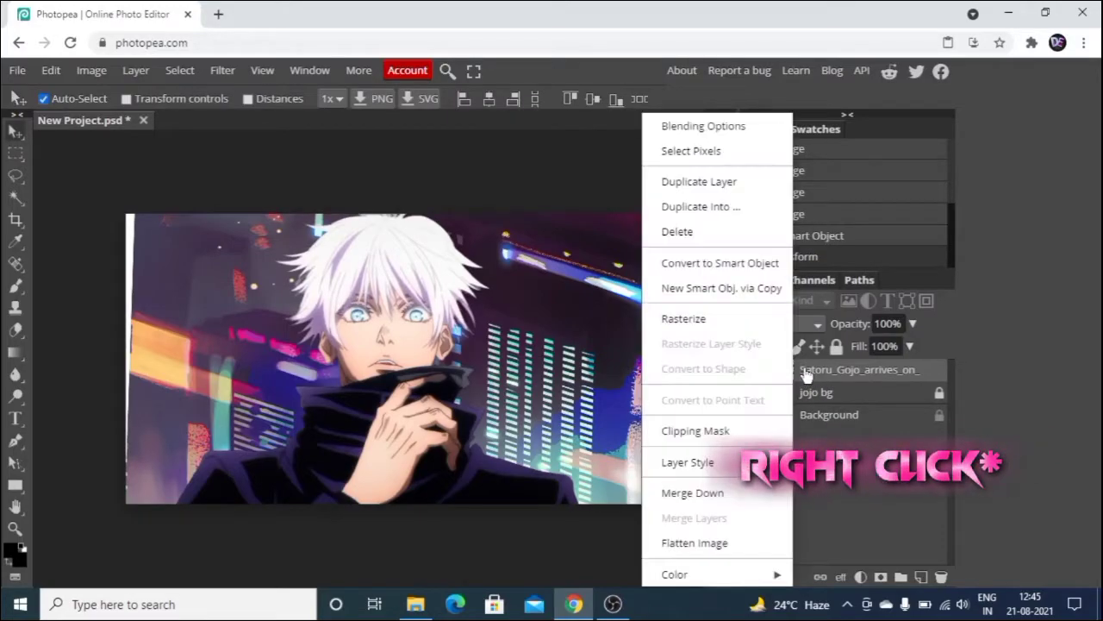
{"action": "left_click", "coordinate": [688, 462]}
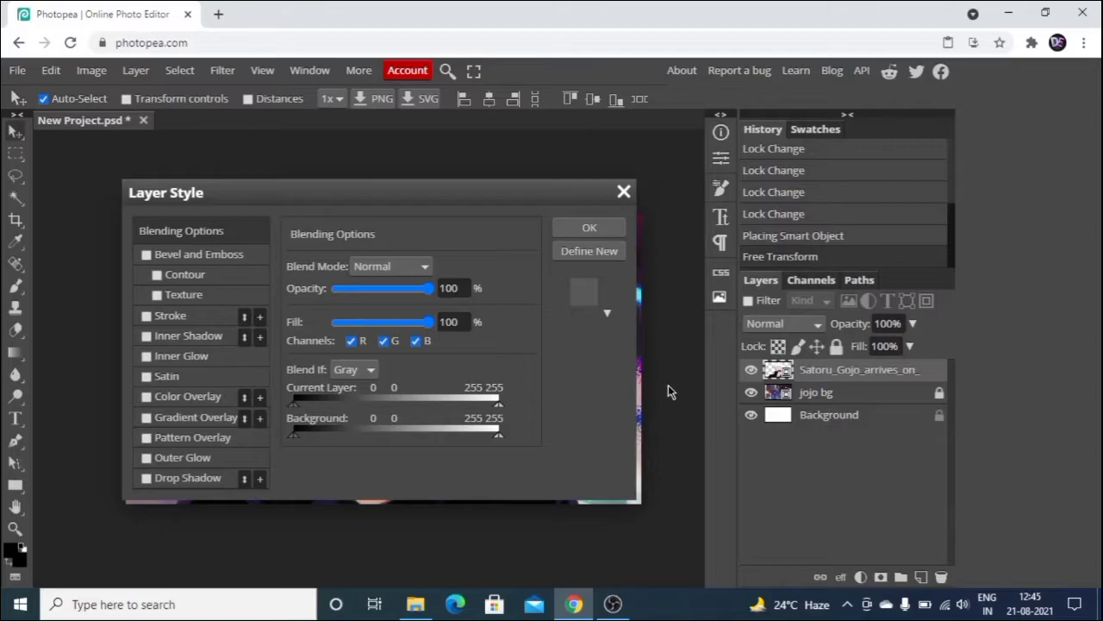
{"action": "left_click", "coordinate": [148, 458]}
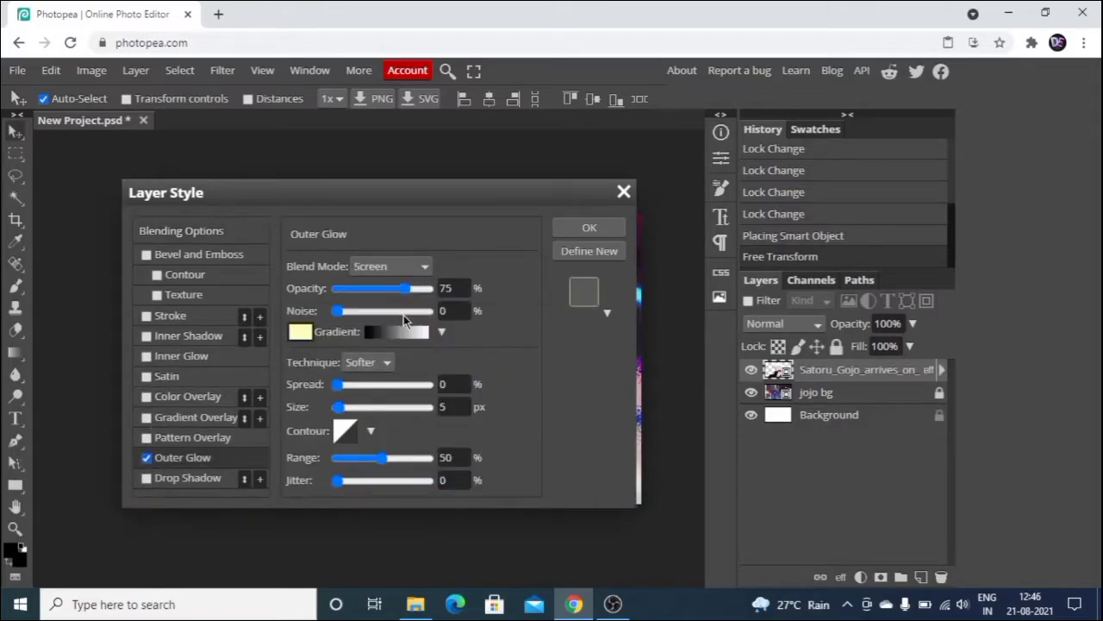
{"action": "left_click_drag", "start_coordinate": [405, 213], "coordinate": [926, 186]}
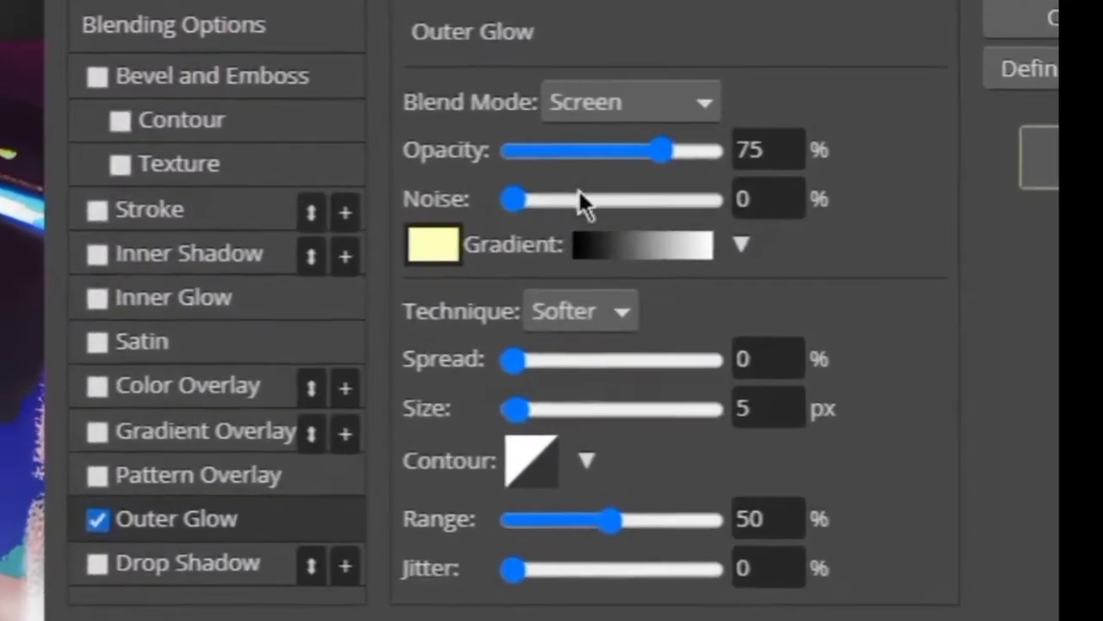
- Set the outer glow to magenta with 10% spread, 100 px size and 50% opacity, and apply it
{"action": "left_click_drag", "start_coordinate": [646, 360], "coordinate": [612, 360]}
{"action": "left_click_drag", "start_coordinate": [515, 408], "coordinate": [569, 411]}
{"action": "left_click_drag", "start_coordinate": [603, 360], "coordinate": [448, 376]}
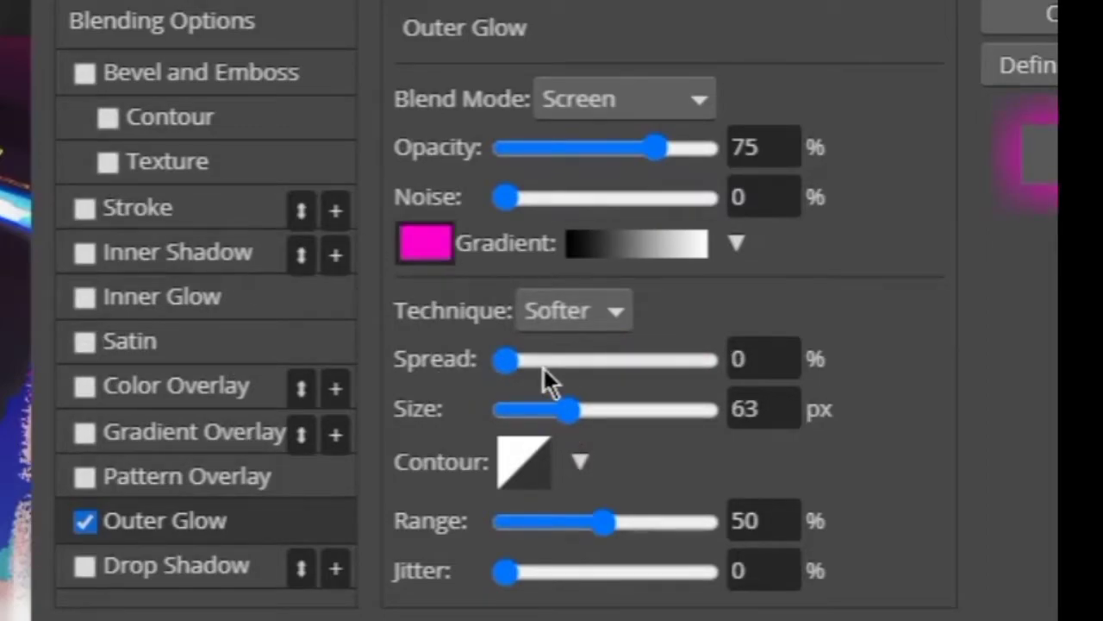
{"action": "left_click_drag", "start_coordinate": [525, 362], "coordinate": [509, 360]}
{"action": "left_click_drag", "start_coordinate": [592, 413], "coordinate": [607, 405]}
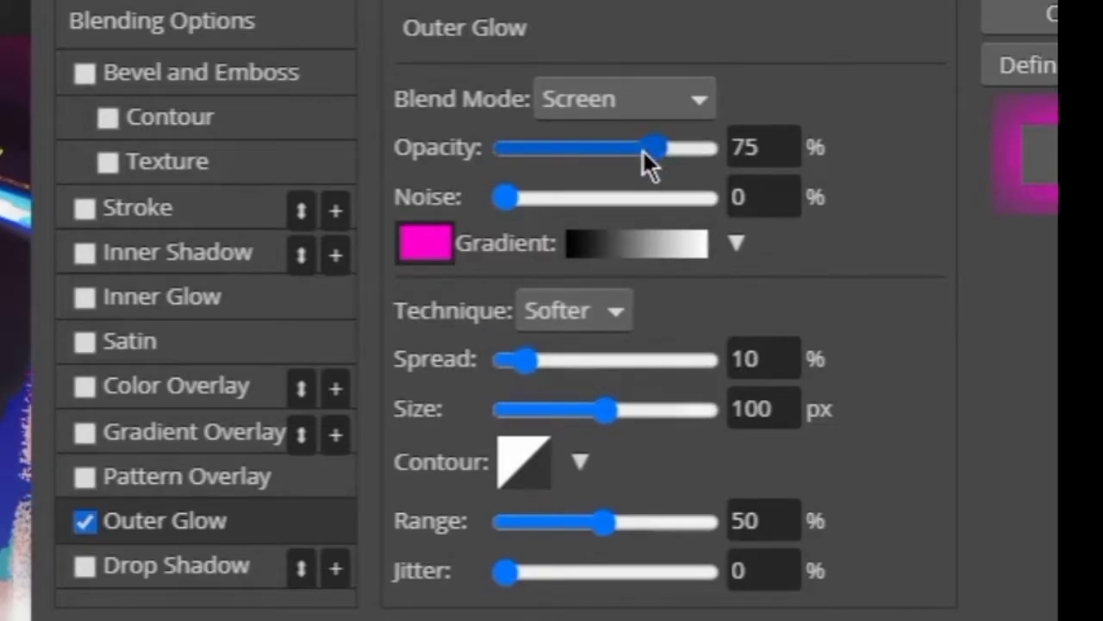
{"action": "left_click_drag", "start_coordinate": [643, 151], "coordinate": [633, 152]}
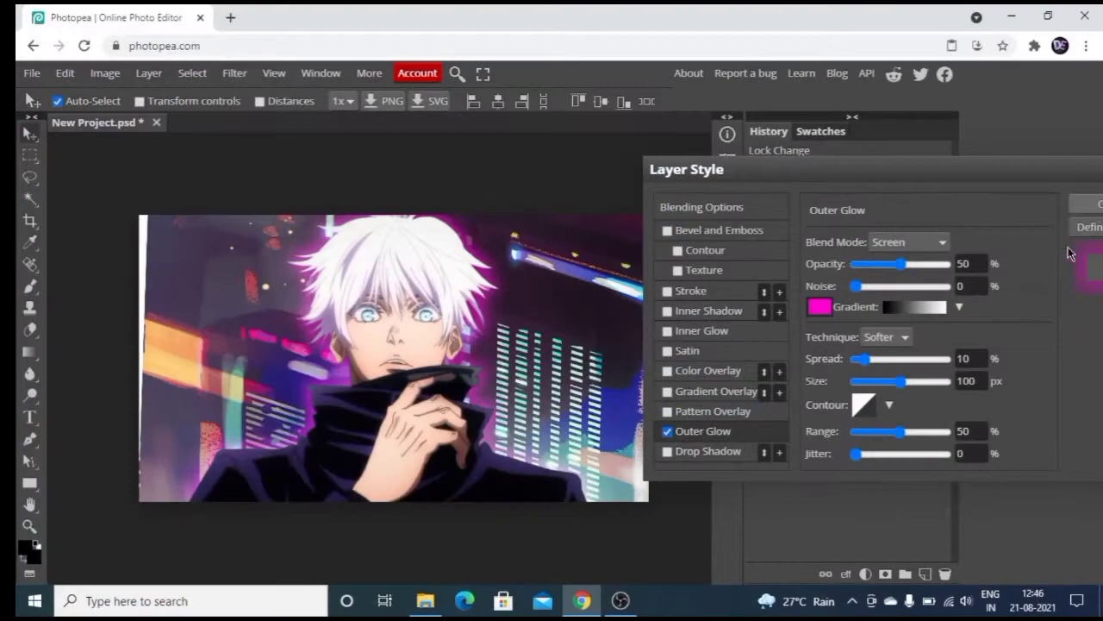
{"action": "key", "text": "Return"}
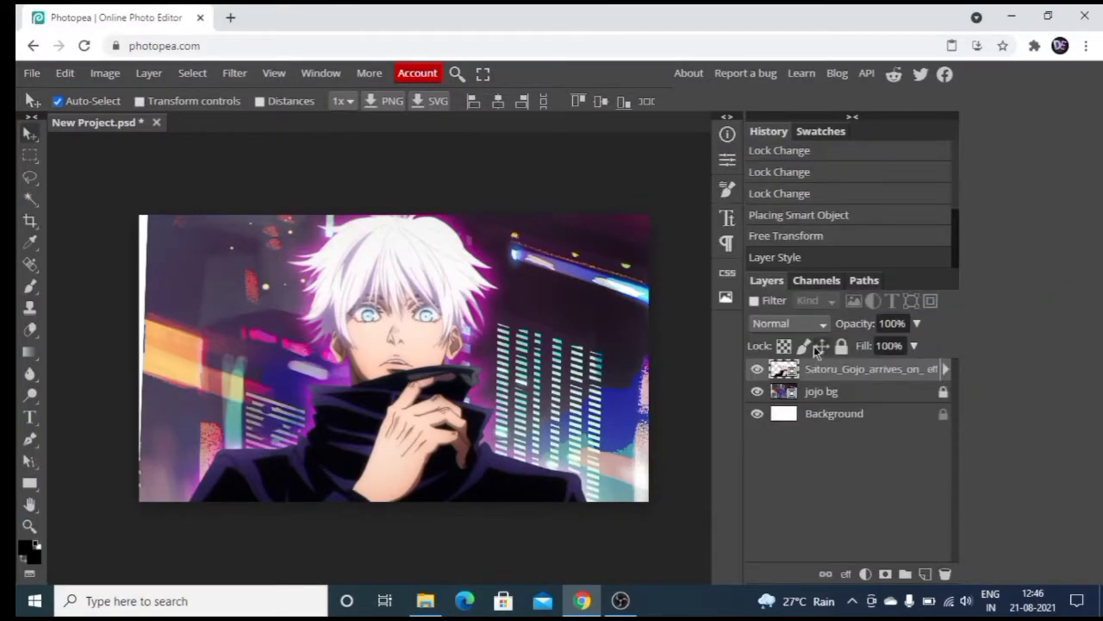
- Unlock the white Background layer and delete it
{"action": "left_click", "coordinate": [817, 414]}
{"action": "left_click", "coordinate": [840, 345]}
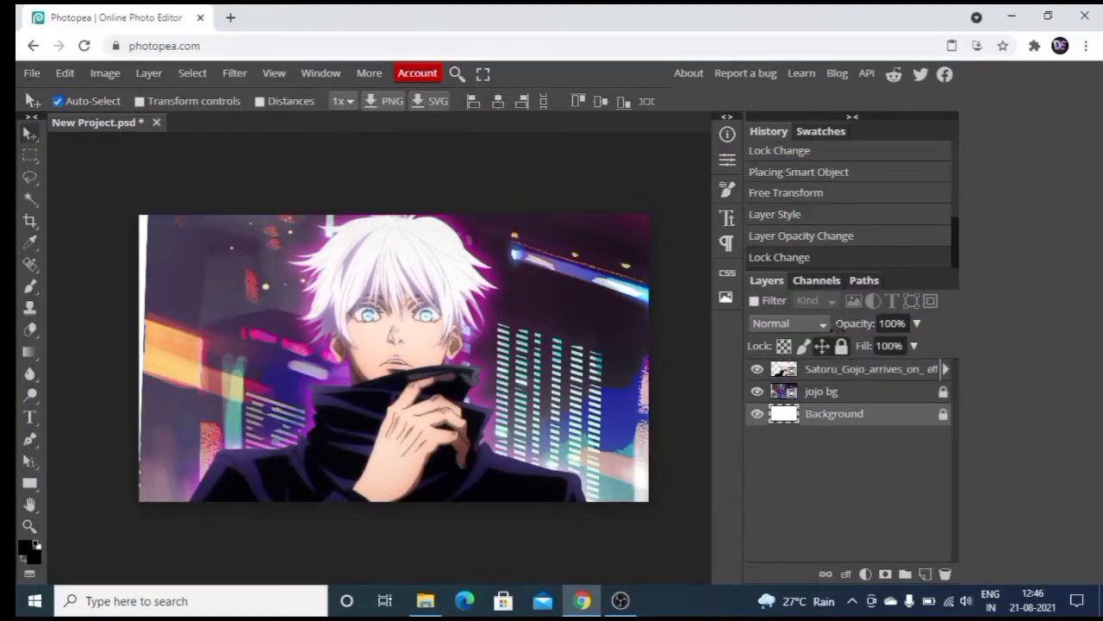
{"action": "left_click", "coordinate": [840, 345]}
{"action": "left_click", "coordinate": [824, 345]}
{"action": "left_click_drag", "start_coordinate": [810, 416], "coordinate": [945, 573]}
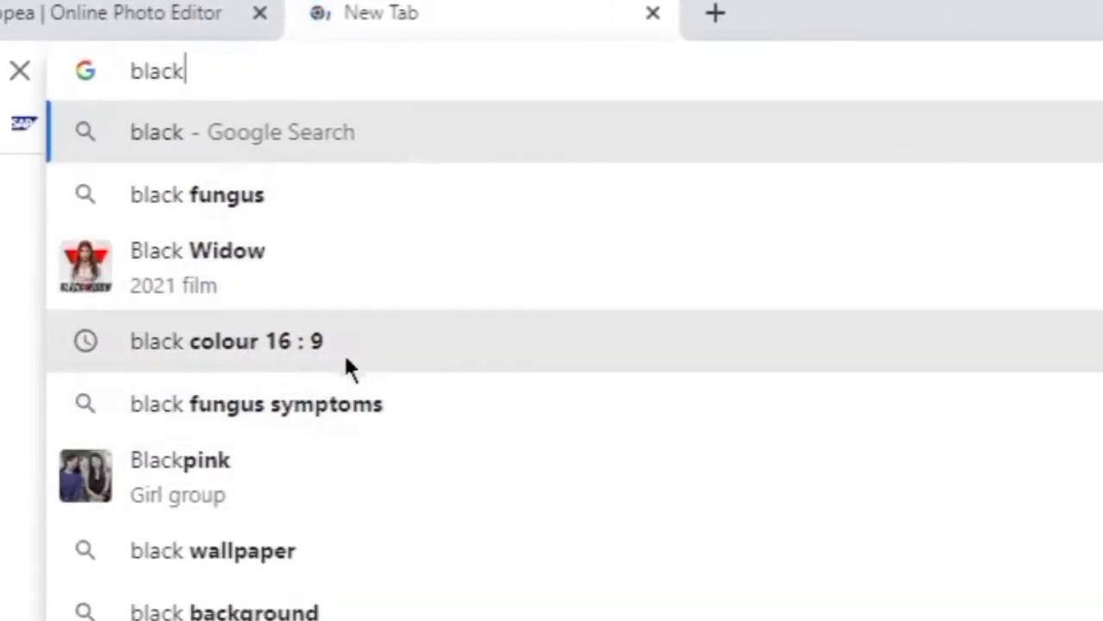
- Search Google Images for "black colour 16 : 9", place a plain black image into the project and order it below the Satoru Gojo layer
{"action": "left_click", "coordinate": [329, 350]}
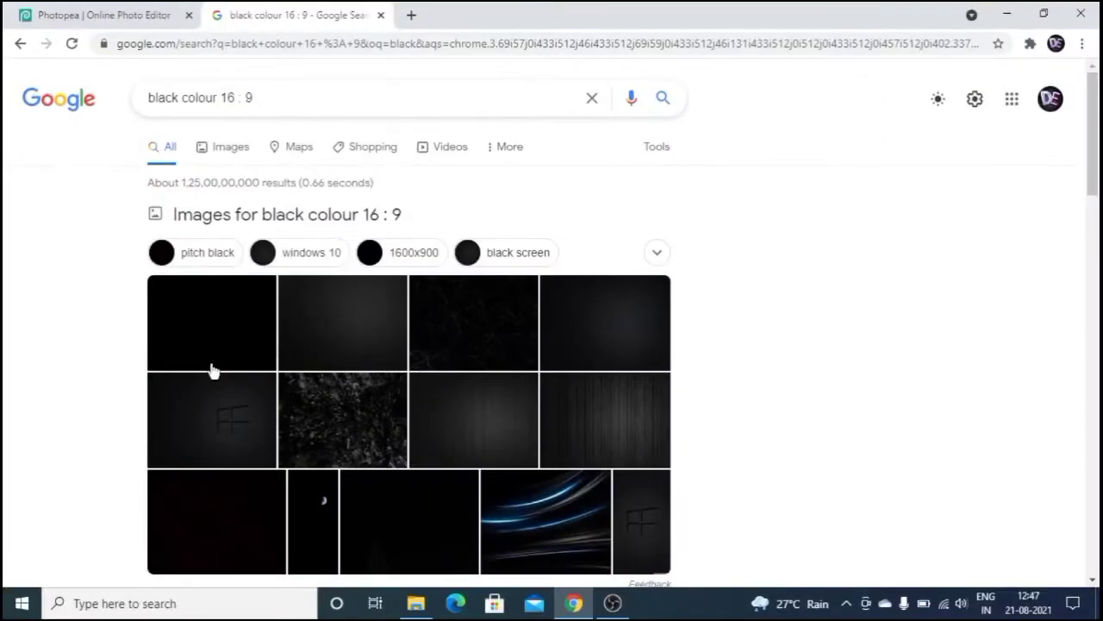
{"action": "left_click", "coordinate": [222, 145]}
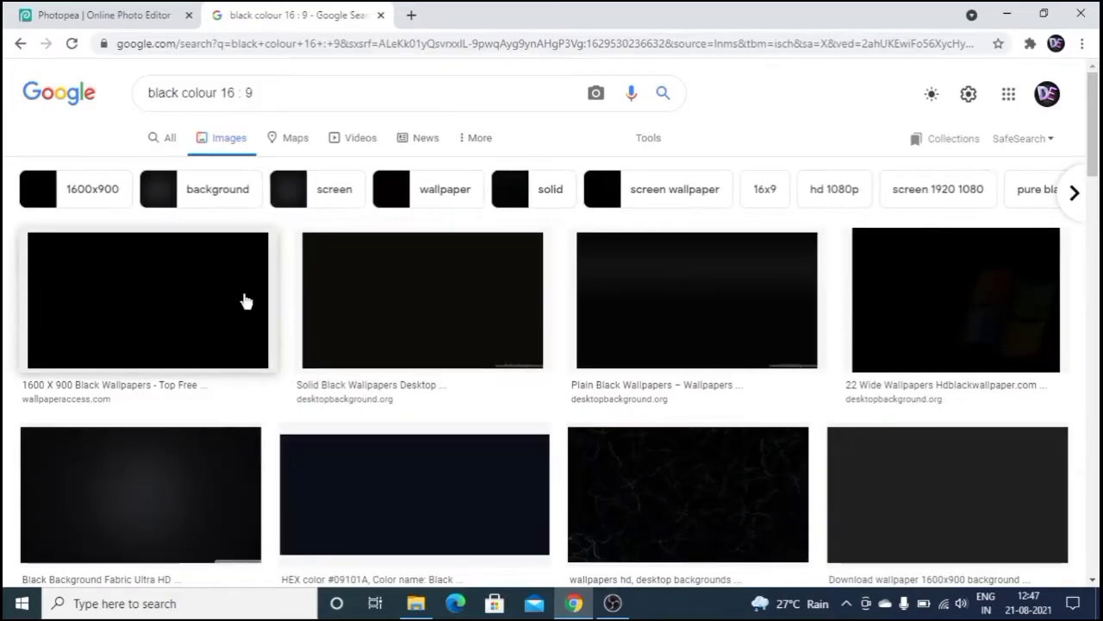
{"action": "left_click_drag", "start_coordinate": [247, 301], "coordinate": [353, 295]}
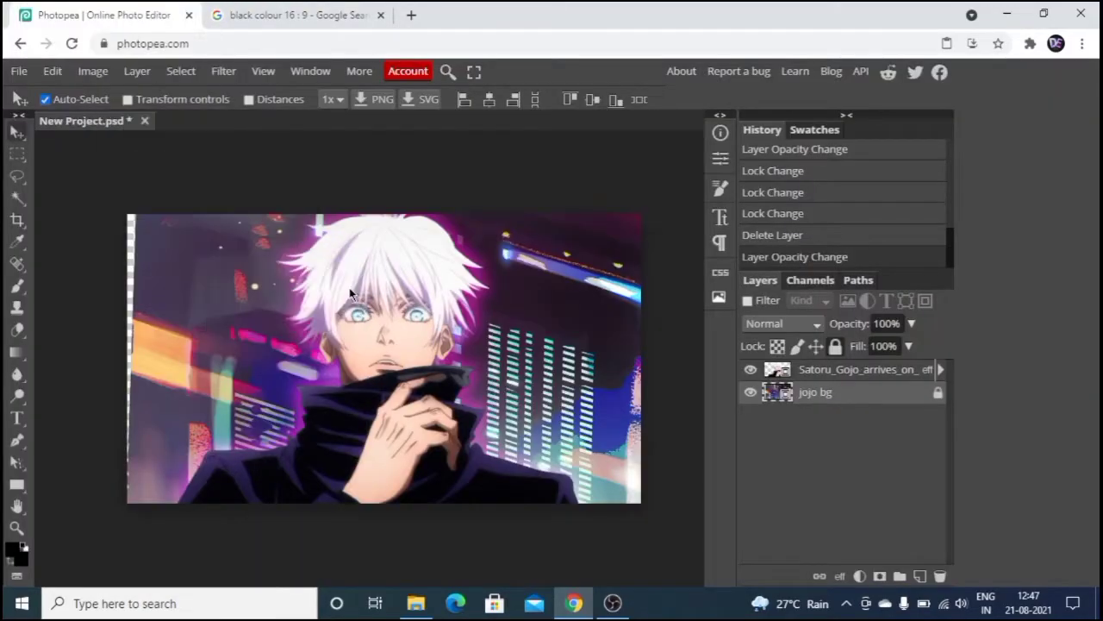
{"action": "mouse_move", "coordinate": [867, 394]}
{"action": "left_mouse_down"}
{"action": "mouse_move", "coordinate": [856, 430]}
{"action": "mouse_move", "coordinate": [849, 392]}
{"action": "left_mouse_up"}
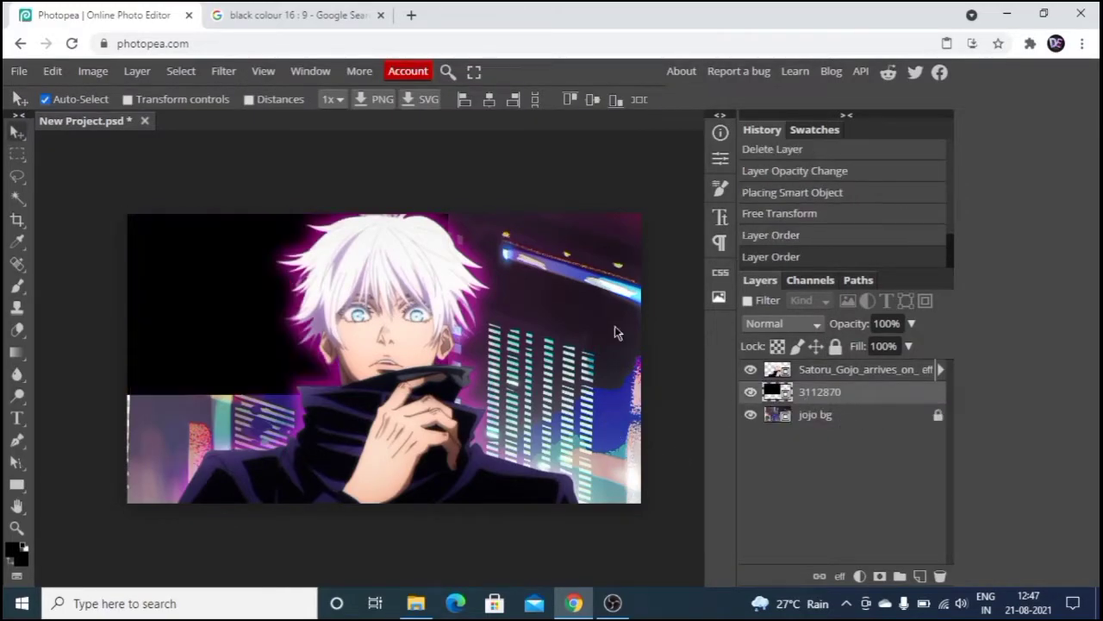
- Enlarge the black image with Free Transform to cover the whole canvas and move its layer beneath jojo bg
{"action": "left_click", "coordinate": [52, 72]}
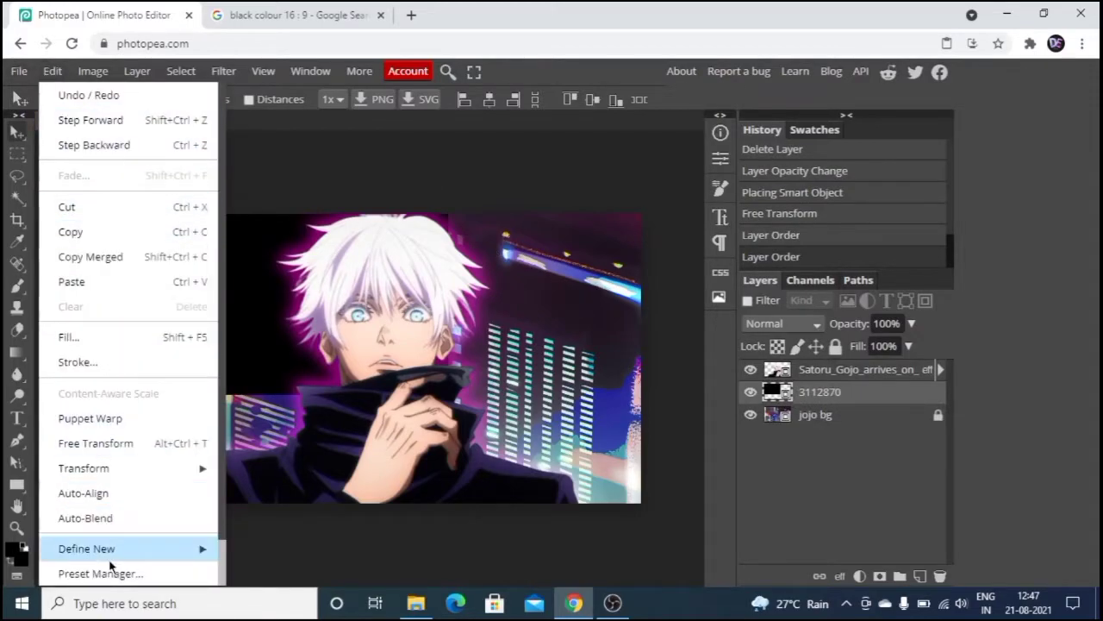
{"action": "left_click", "coordinate": [90, 443]}
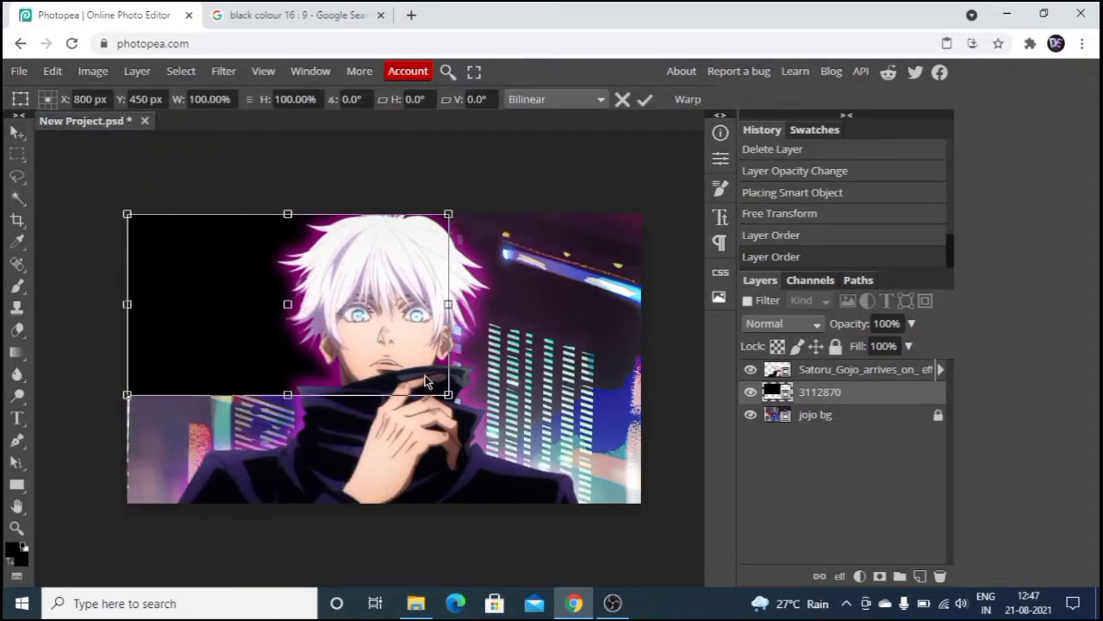
{"action": "left_click_drag", "start_coordinate": [447, 394], "coordinate": [674, 519]}
{"action": "left_click_drag", "start_coordinate": [811, 398], "coordinate": [822, 437]}
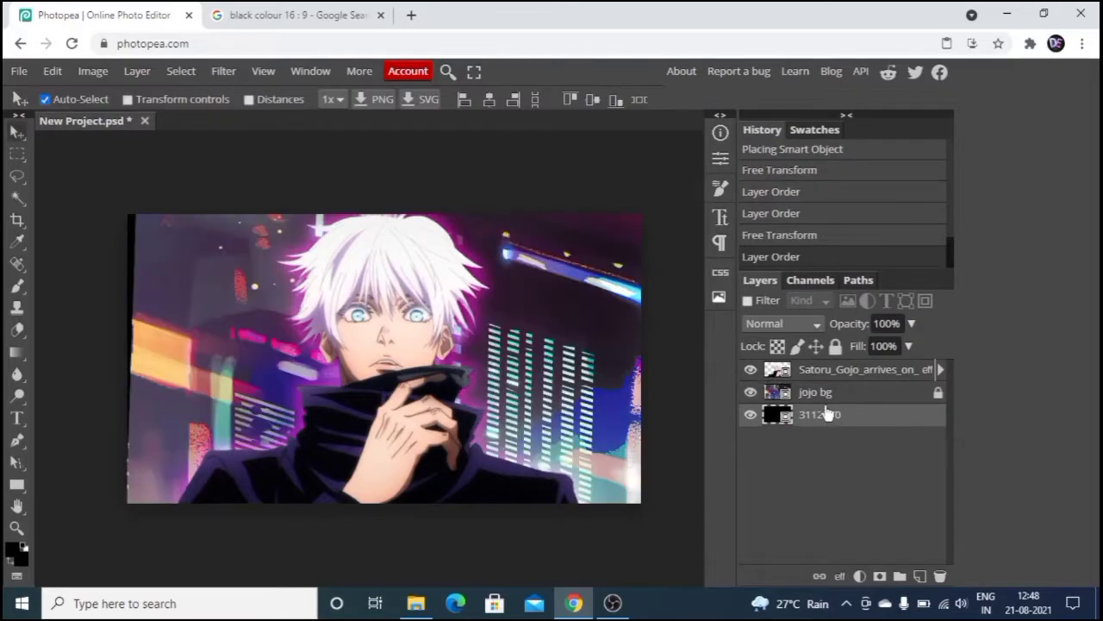
- Unlock the jojo bg layer and shift its image left until it covers the exposed left edge of the canvas
{"action": "left_click", "coordinate": [825, 399]}
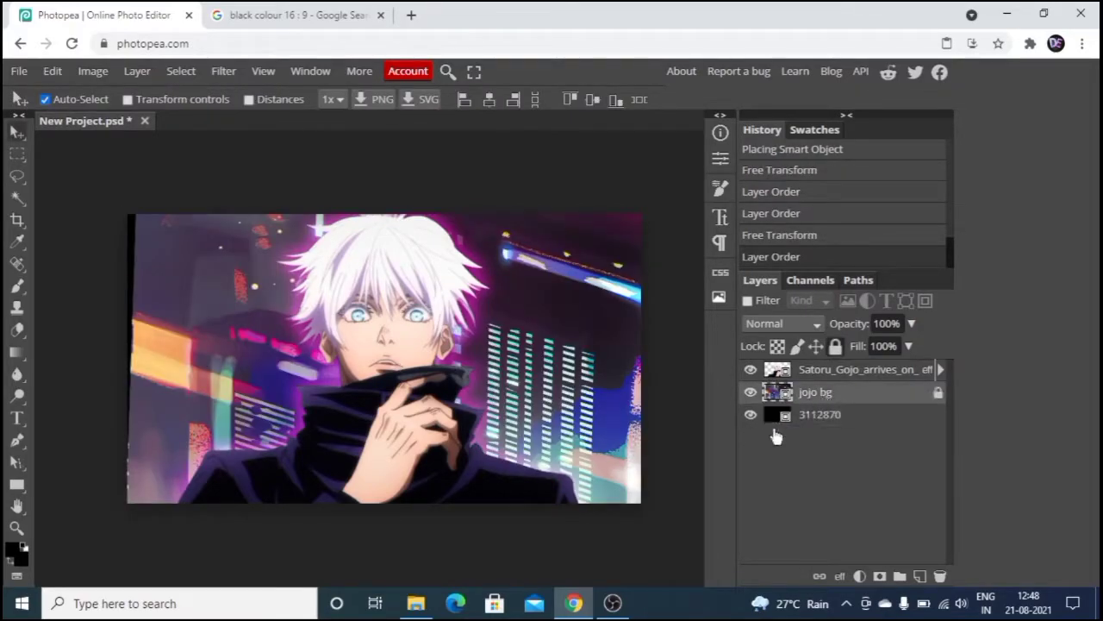
{"action": "left_click", "coordinate": [835, 347]}
{"action": "left_click_drag", "start_coordinate": [171, 272], "coordinate": [148, 269]}
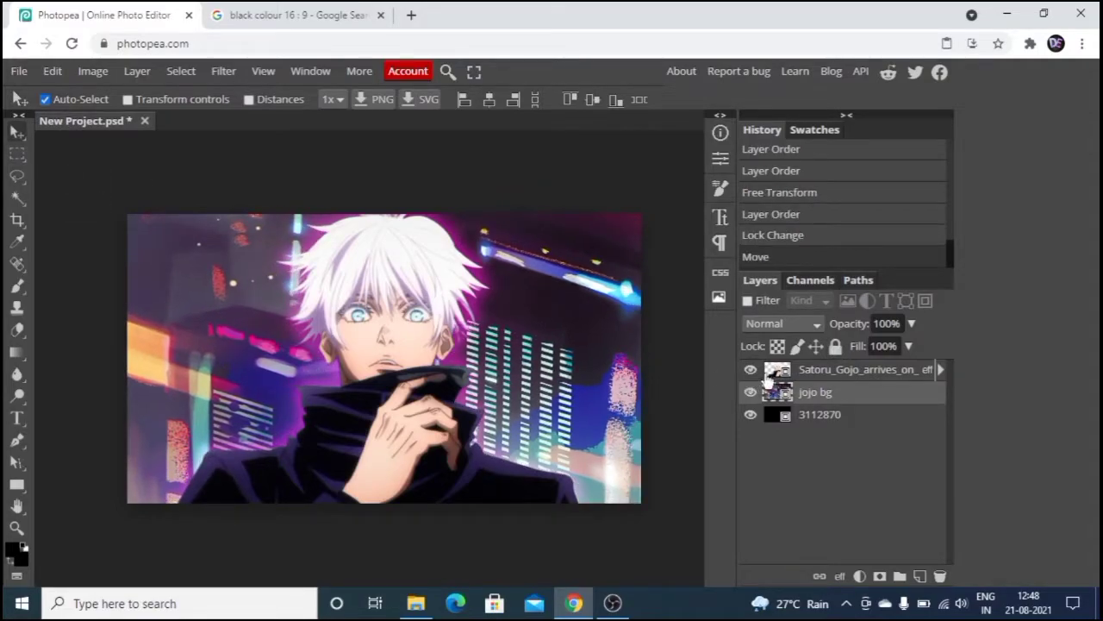
{"action": "left_click", "coordinate": [835, 346]}
{"action": "left_click", "coordinate": [835, 347]}
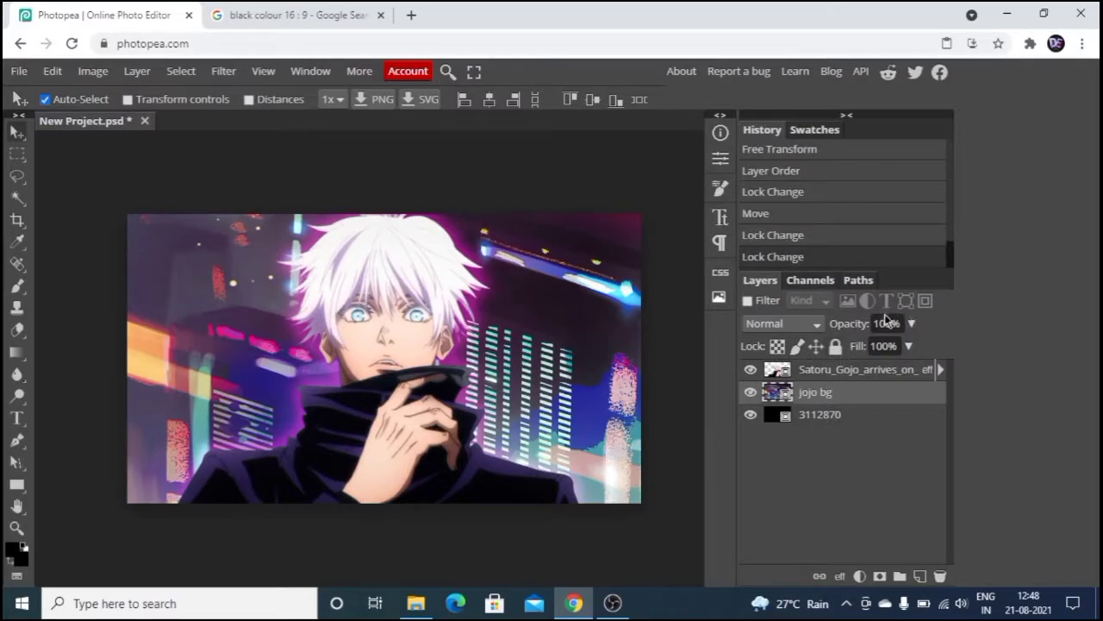
- Reduce the jojo bg layer's opacity to 66%
{"action": "left_click", "coordinate": [910, 324]}
{"action": "mouse_move", "coordinate": [916, 345]}
{"action": "left_mouse_down"}
{"action": "mouse_move", "coordinate": [881, 346]}
{"action": "mouse_move", "coordinate": [893, 346]}
{"action": "left_mouse_up"}
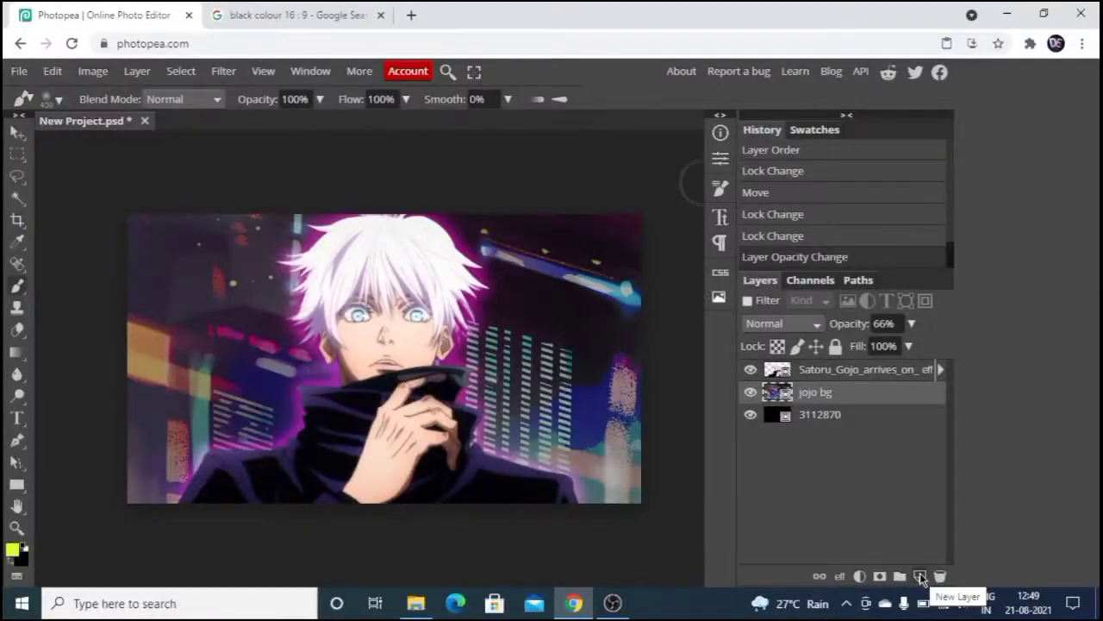
- Set up a soft brush with 0% hardness and a size of 409 px
{"action": "left_click", "coordinate": [921, 579]}
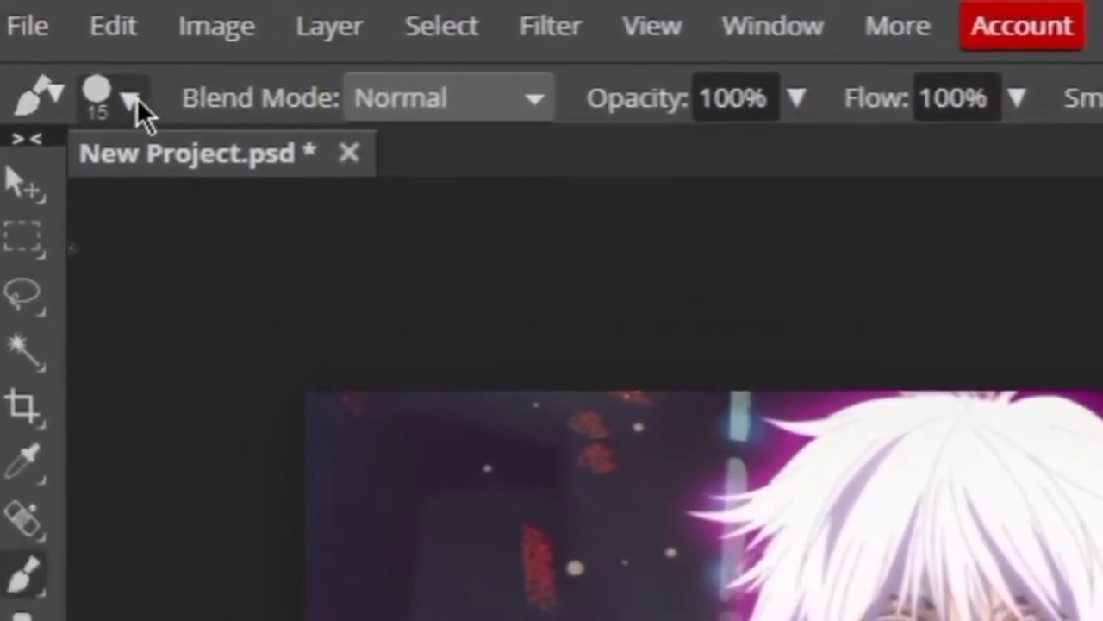
{"action": "left_click", "coordinate": [59, 100]}
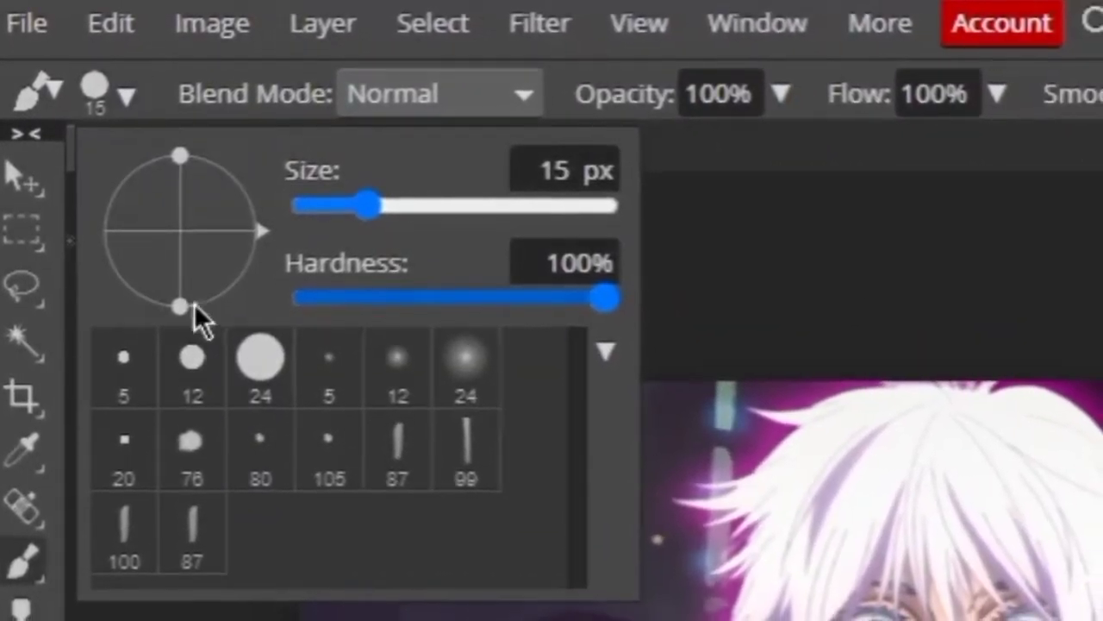
{"action": "left_click", "coordinate": [297, 298]}
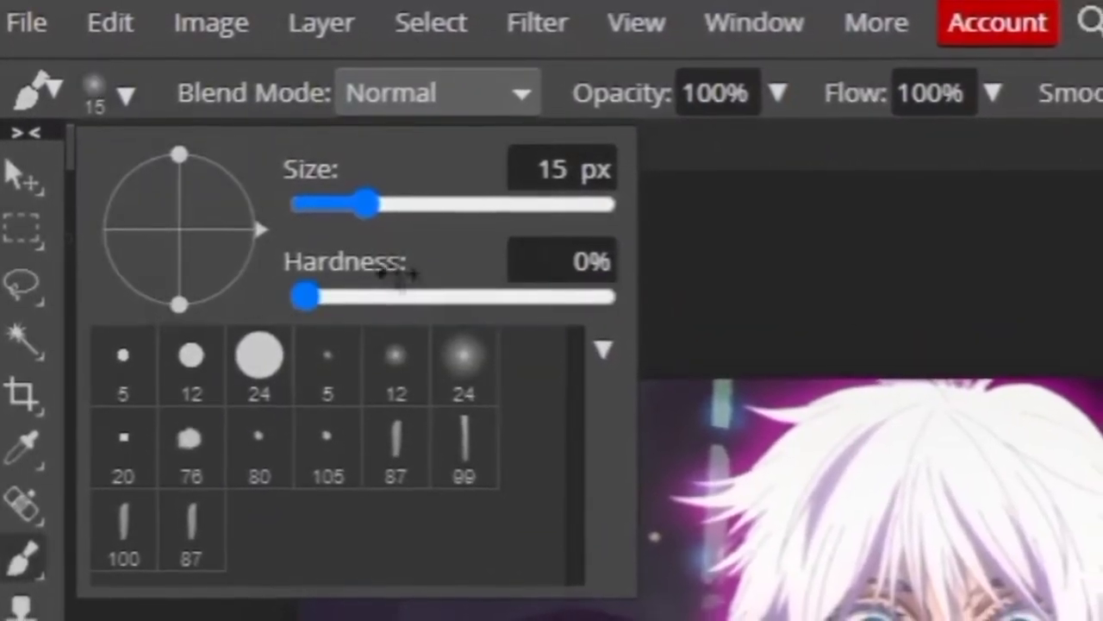
{"action": "mouse_move", "coordinate": [370, 207]}
{"action": "left_mouse_down"}
{"action": "mouse_move", "coordinate": [545, 205]}
{"action": "mouse_move", "coordinate": [501, 203]}
{"action": "left_mouse_up"}
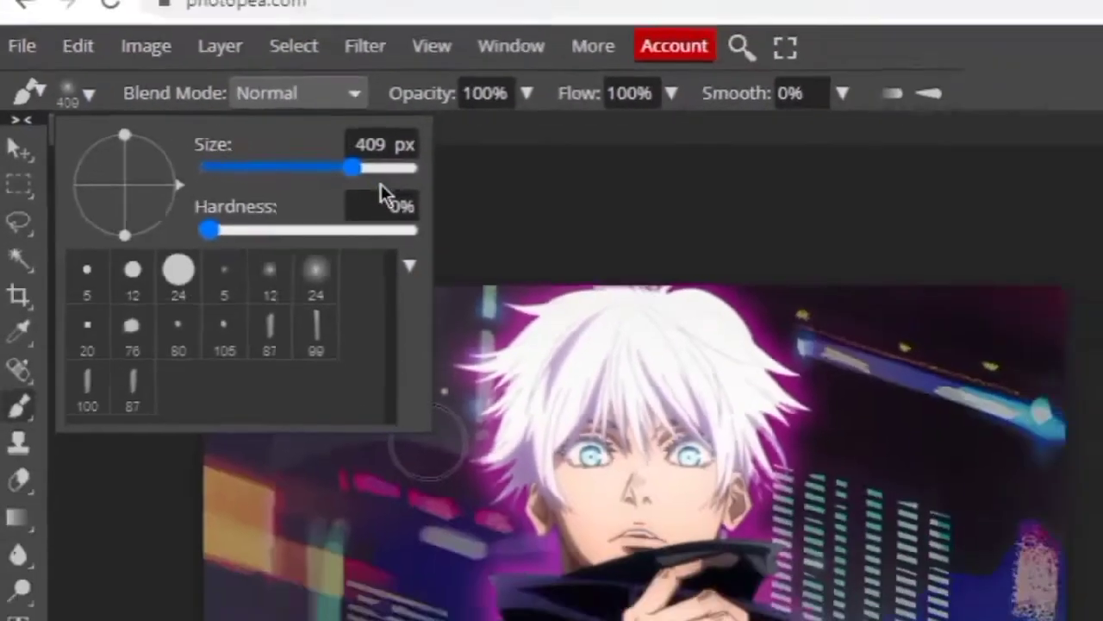
- Set the foreground colour to a bright yellow-green
{"action": "left_click", "coordinate": [15, 550]}
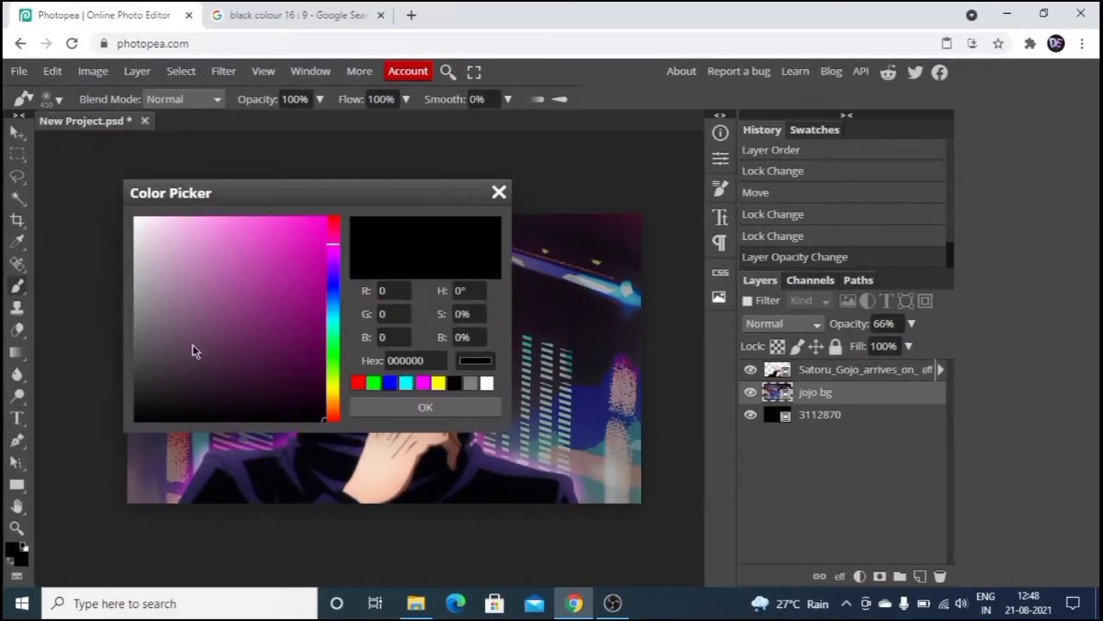
{"action": "left_click", "coordinate": [333, 384]}
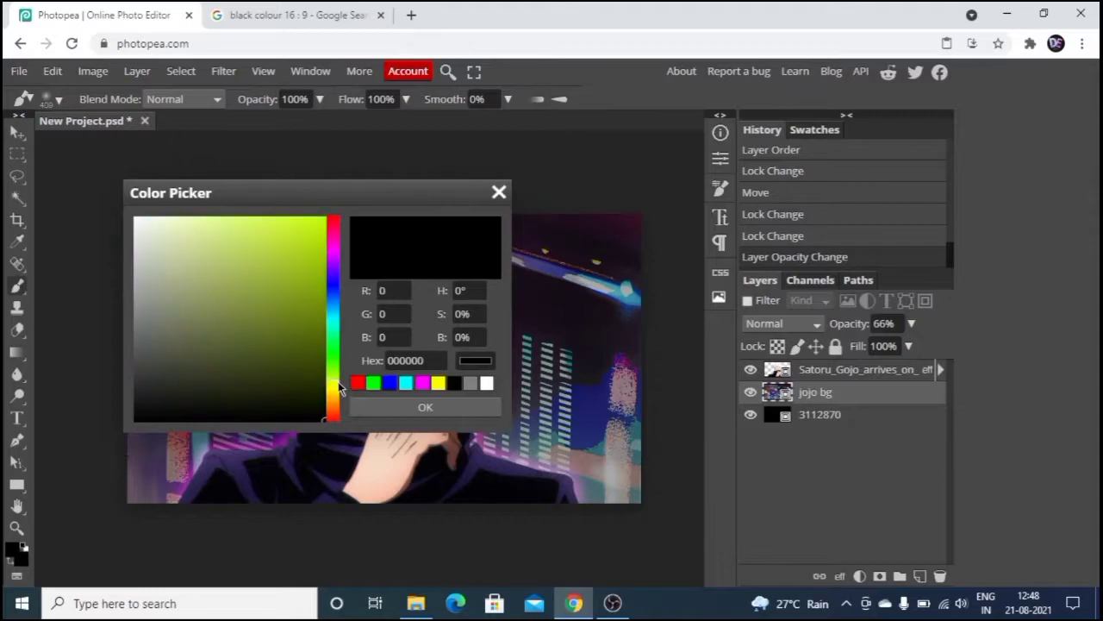
{"action": "left_click", "coordinate": [279, 216]}
{"action": "left_click", "coordinate": [306, 216]}
{"action": "left_click", "coordinate": [425, 407]}
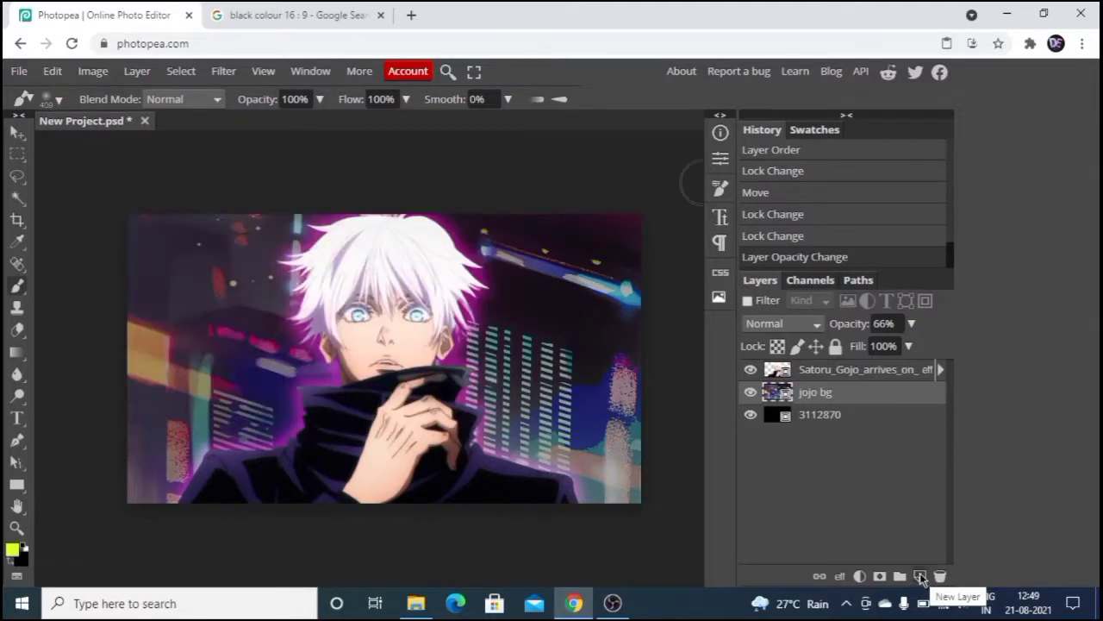
- Add a new layer above jojo bg and brush yellow-green along the canvas's left and right edges and upper corners
{"action": "left_click", "coordinate": [920, 576]}
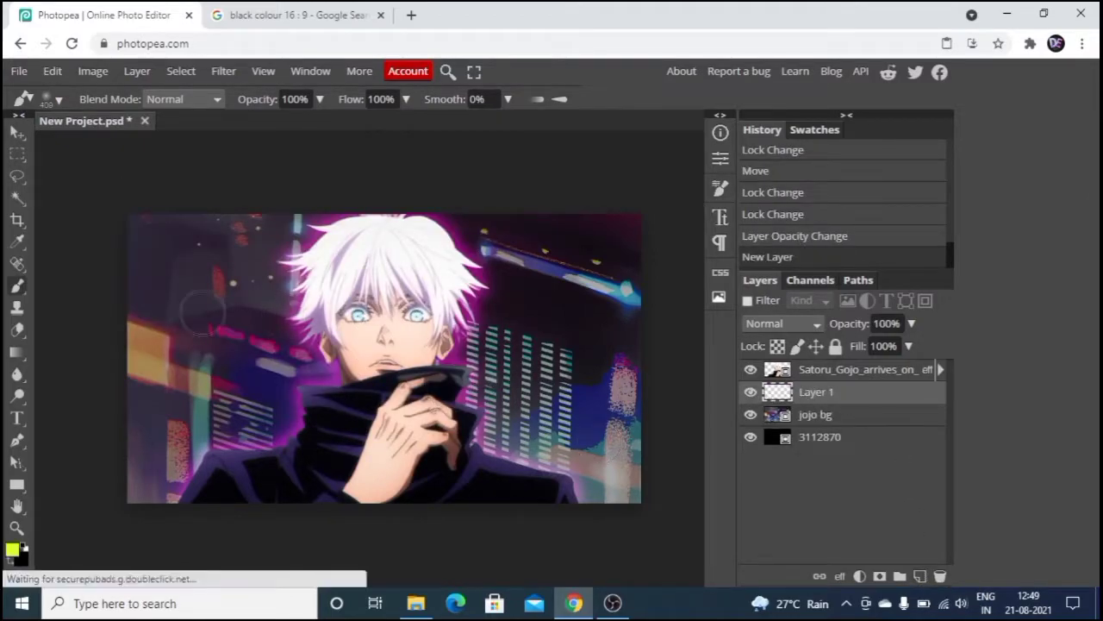
{"action": "mouse_move", "coordinate": [135, 215]}
{"action": "left_mouse_down"}
{"action": "mouse_move", "coordinate": [127, 410]}
{"action": "mouse_move", "coordinate": [140, 474]}
{"action": "mouse_move", "coordinate": [172, 489]}
{"action": "left_mouse_up"}
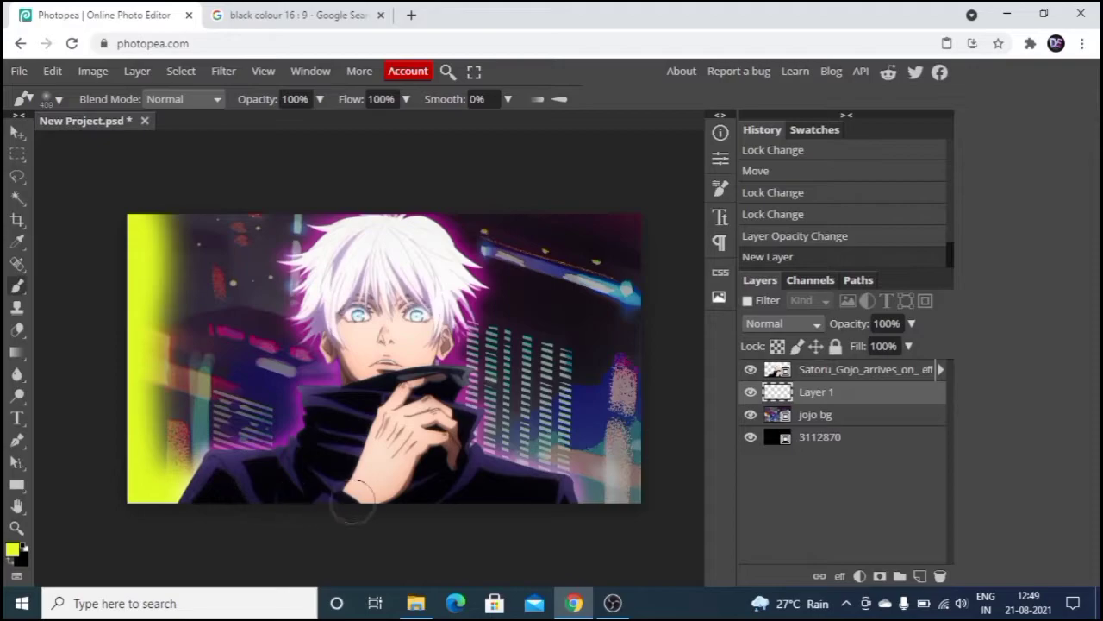
{"action": "mouse_move", "coordinate": [500, 493]}
{"action": "left_mouse_down"}
{"action": "mouse_move", "coordinate": [623, 483]}
{"action": "mouse_move", "coordinate": [641, 463]}
{"action": "mouse_move", "coordinate": [637, 191]}
{"action": "mouse_move", "coordinate": [570, 208]}
{"action": "left_mouse_up"}
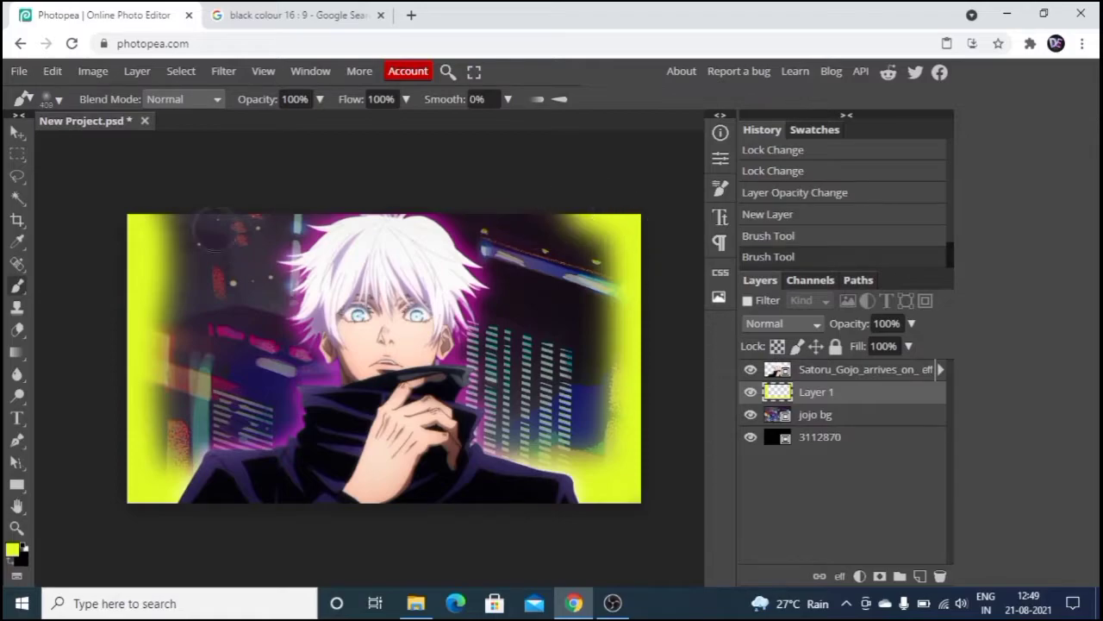
{"action": "mouse_move", "coordinate": [143, 220]}
{"action": "left_mouse_down"}
{"action": "mouse_move", "coordinate": [194, 211]}
{"action": "mouse_move", "coordinate": [224, 185]}
{"action": "left_mouse_up"}
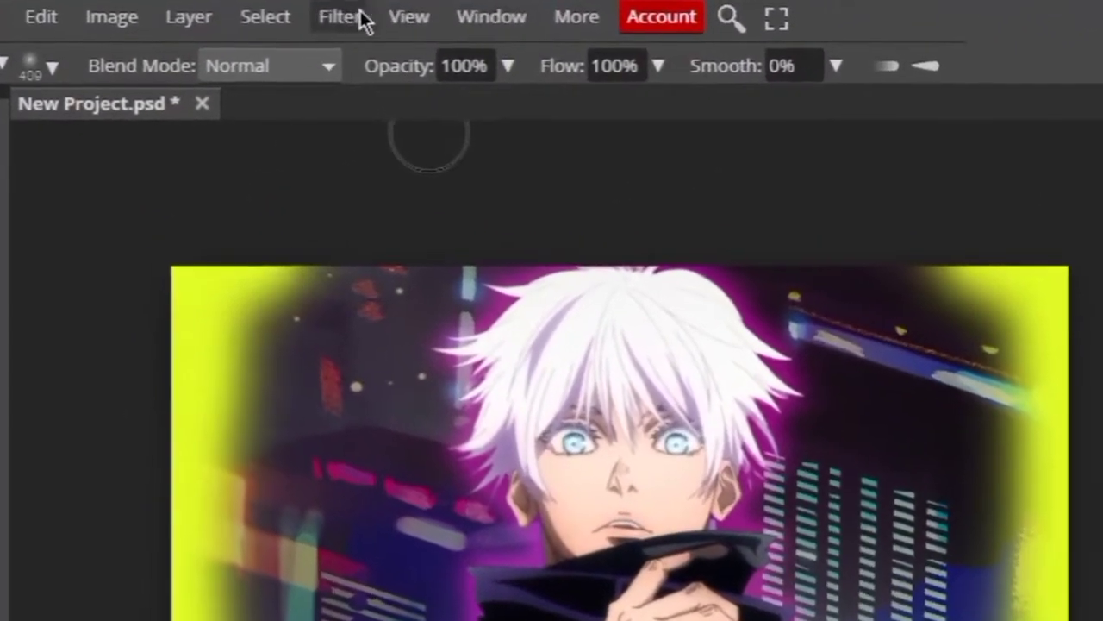
- Soften the painted yellow-green edges on Layer 1 with a Gaussian Blur of 100 px radius
{"action": "left_click", "coordinate": [340, 25]}
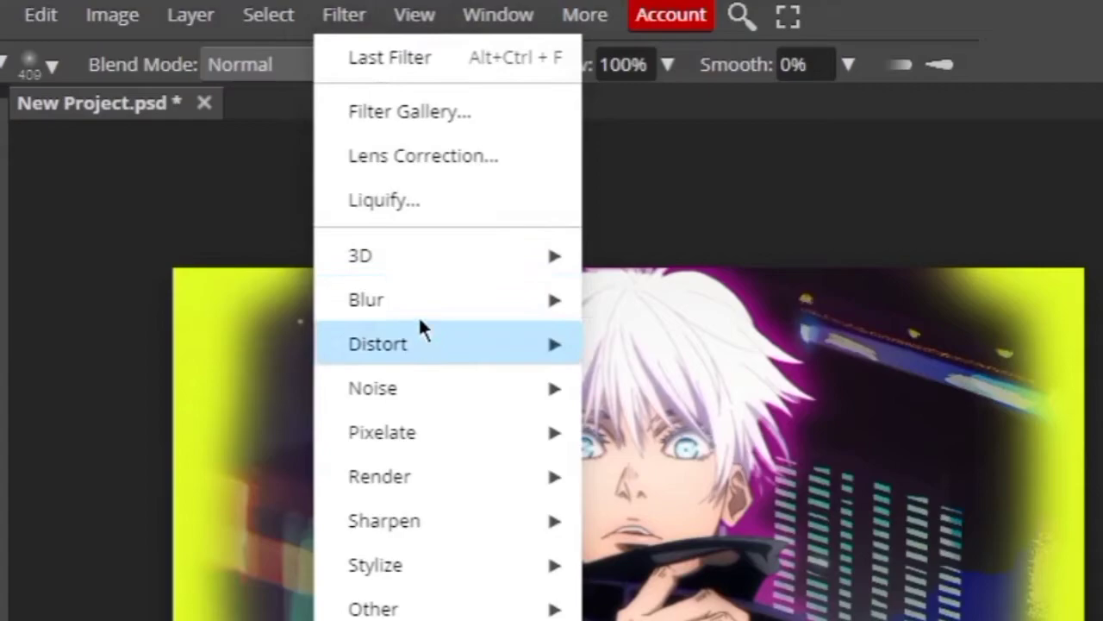
{"action": "mouse_move", "coordinate": [409, 296]}
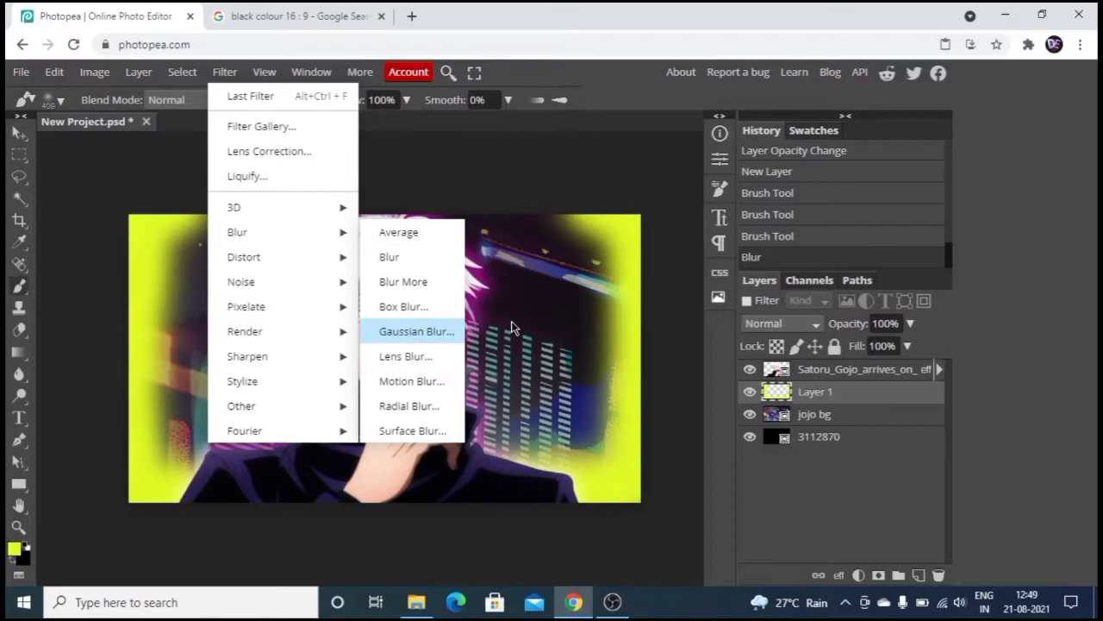
{"action": "left_click", "coordinate": [422, 331]}
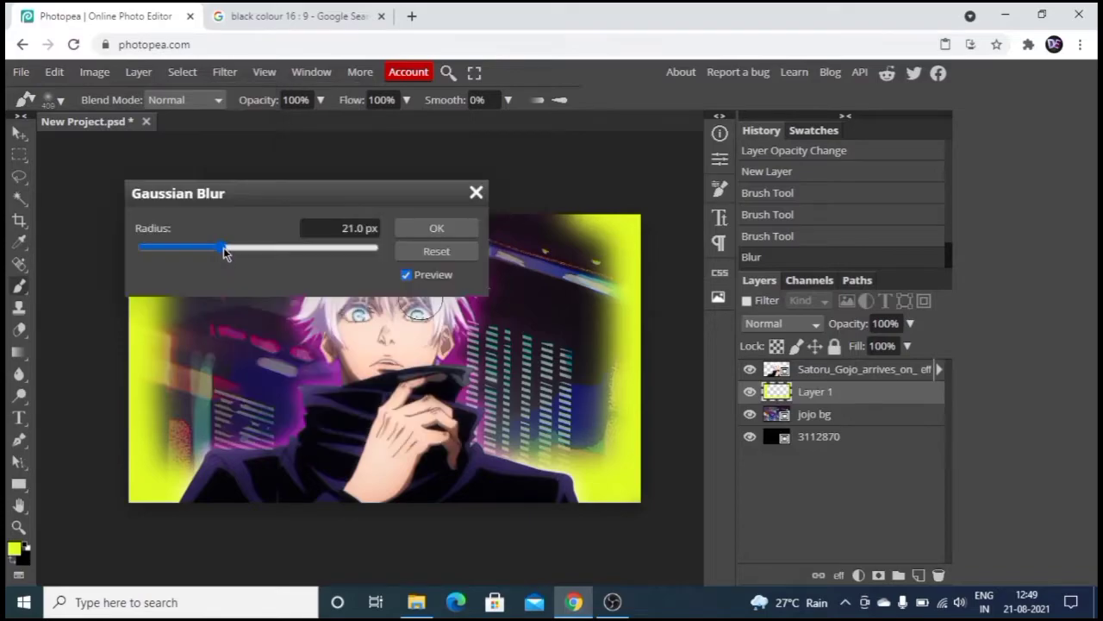
{"action": "mouse_move", "coordinate": [283, 247]}
{"action": "left_mouse_down"}
{"action": "mouse_move", "coordinate": [259, 250]}
{"action": "mouse_move", "coordinate": [284, 250]}
{"action": "left_mouse_up"}
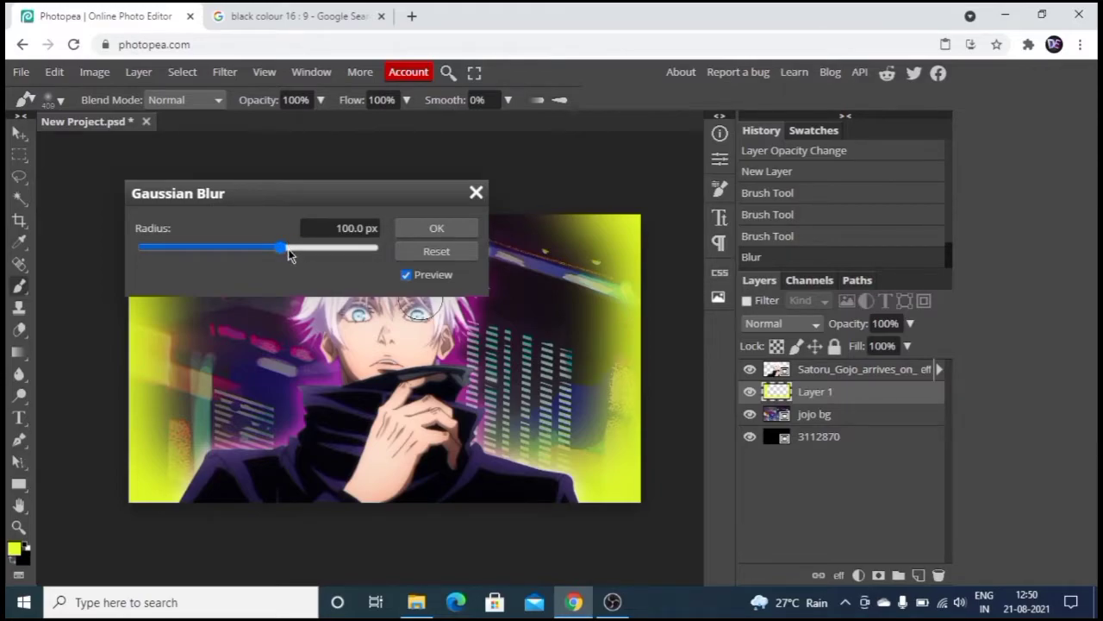
{"action": "left_click", "coordinate": [436, 231]}
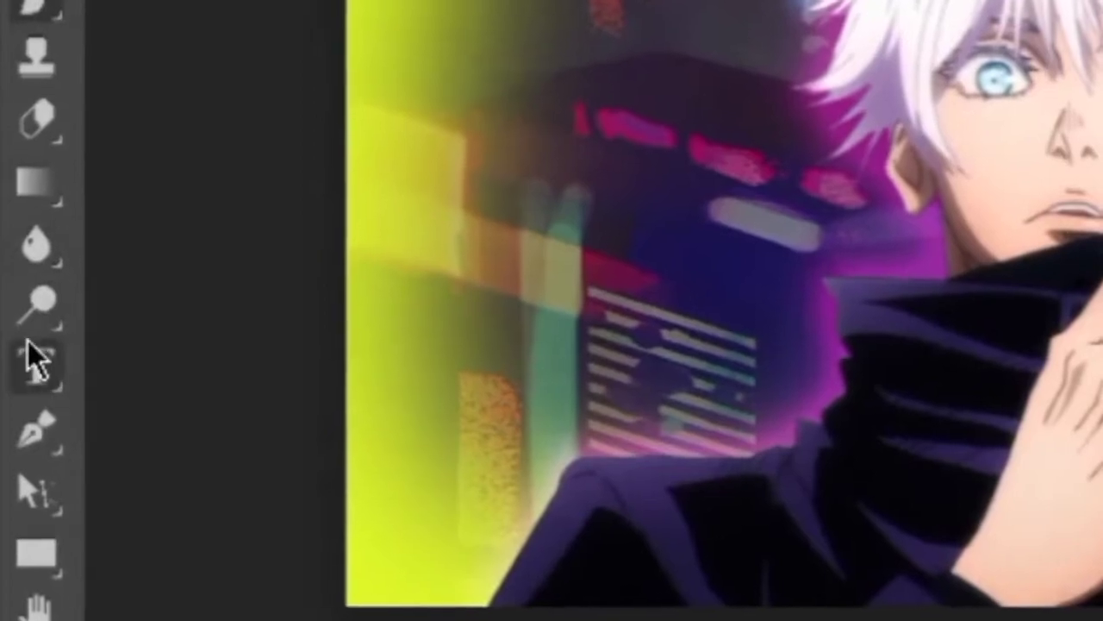
- Draw a wide text box across the upper part of the image and enter "blame" at 150 px
{"action": "left_click", "coordinate": [33, 376]}
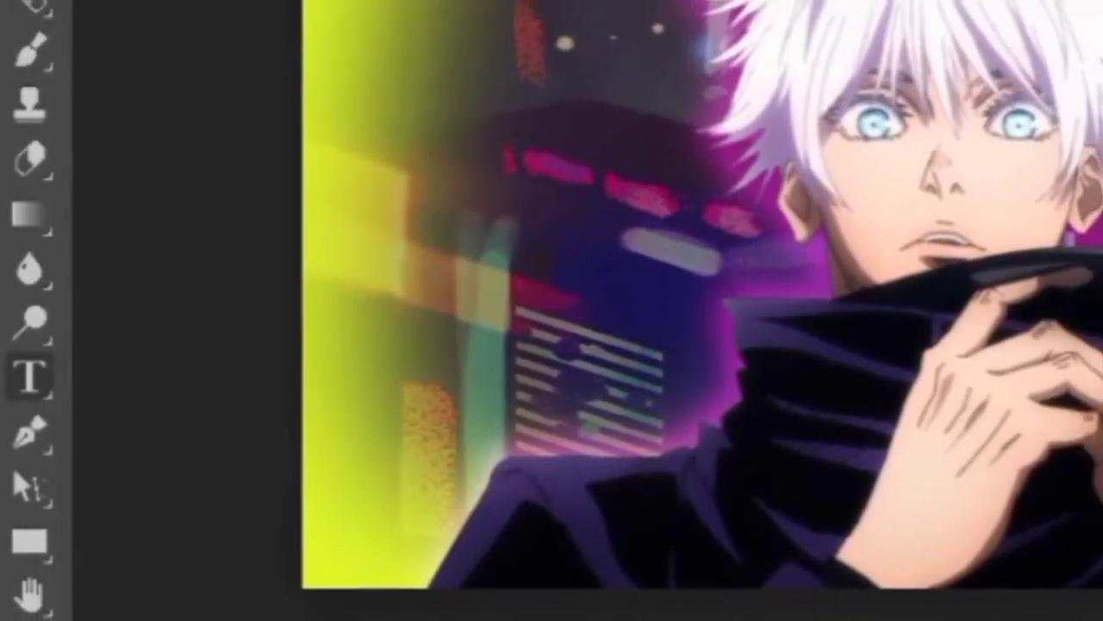
{"action": "left_click_drag", "start_coordinate": [276, 42], "coordinate": [634, 332]}
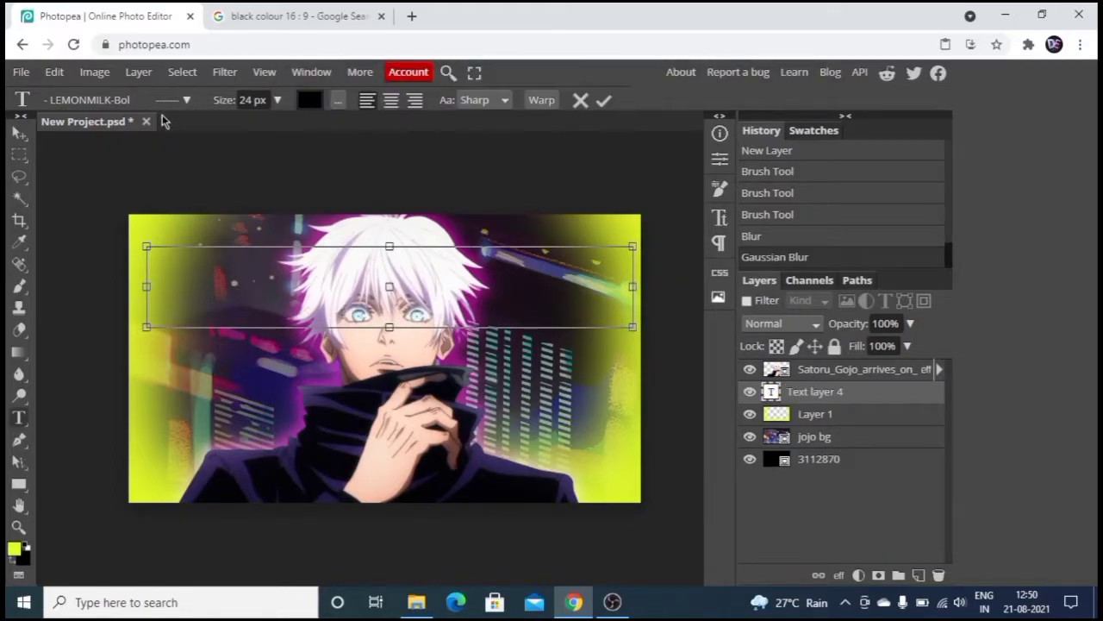
{"action": "left_click", "coordinate": [277, 101]}
{"action": "left_click_drag", "start_coordinate": [270, 123], "coordinate": [303, 106]}
{"action": "type", "text": "blame"}
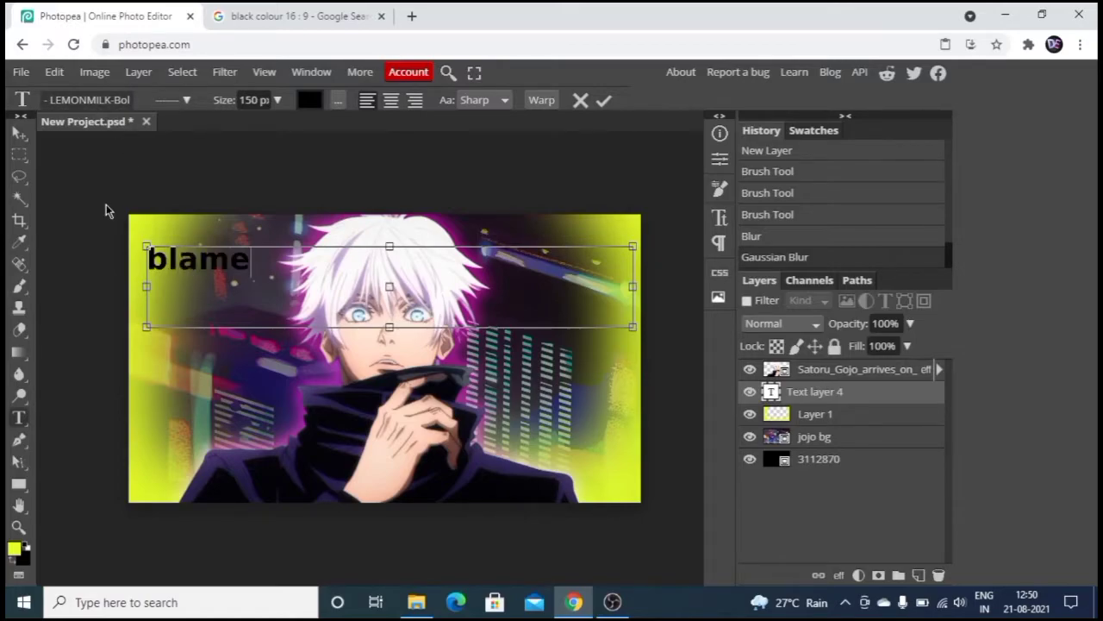
- Load the Vampire Wars font from the thumbnail folder and close the Vampire Wars.psd document that opens with it
{"action": "left_click", "coordinate": [118, 228]}
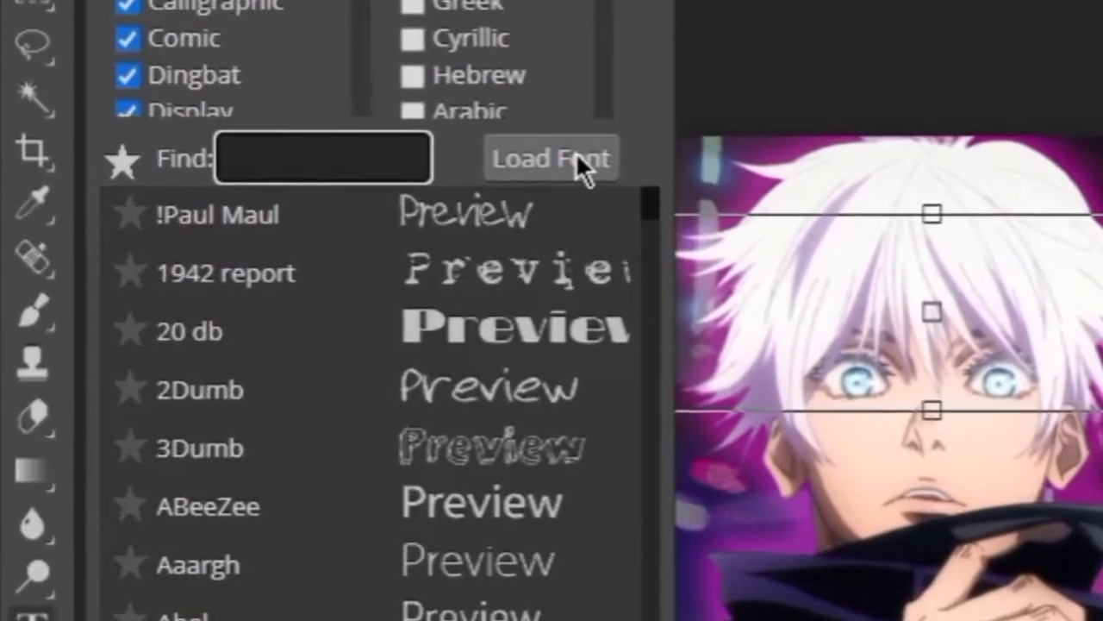
{"action": "left_click", "coordinate": [468, 180]}
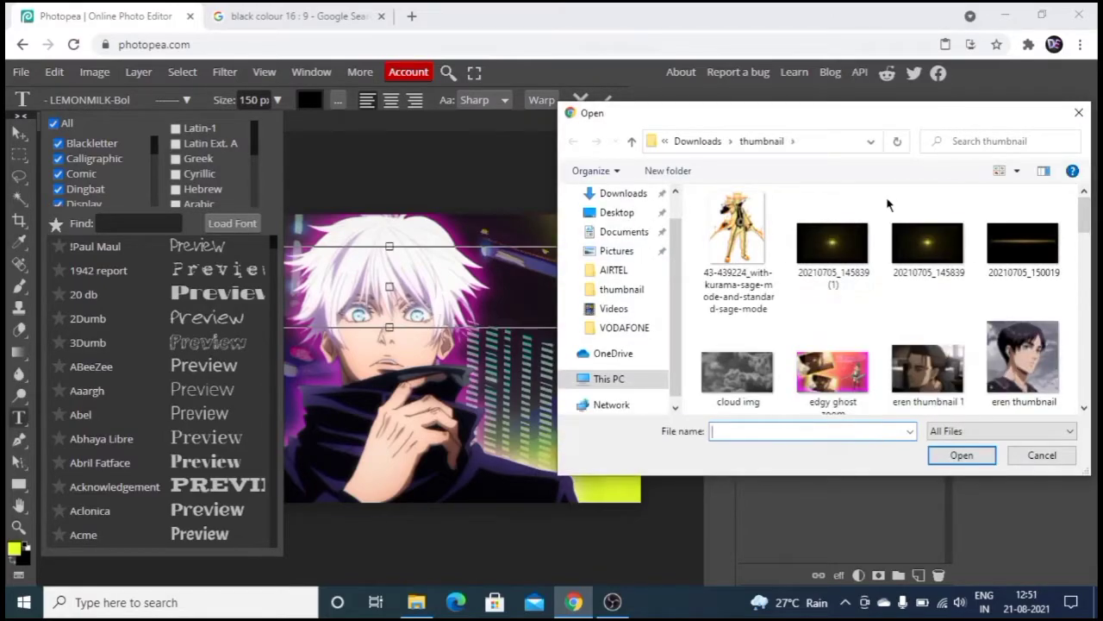
{"action": "scroll", "coordinate": [886, 327], "scroll_direction": "down", "scroll_amount": 5}
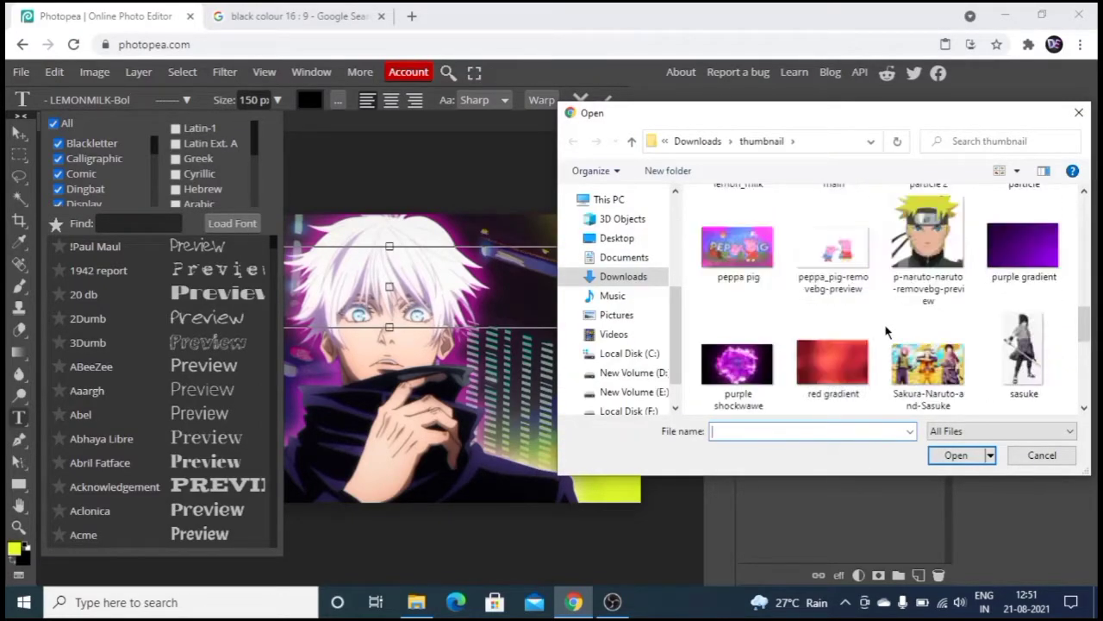
{"action": "scroll", "coordinate": [886, 332], "scroll_direction": "down", "scroll_amount": 3}
{"action": "double_click", "coordinate": [1021, 228]}
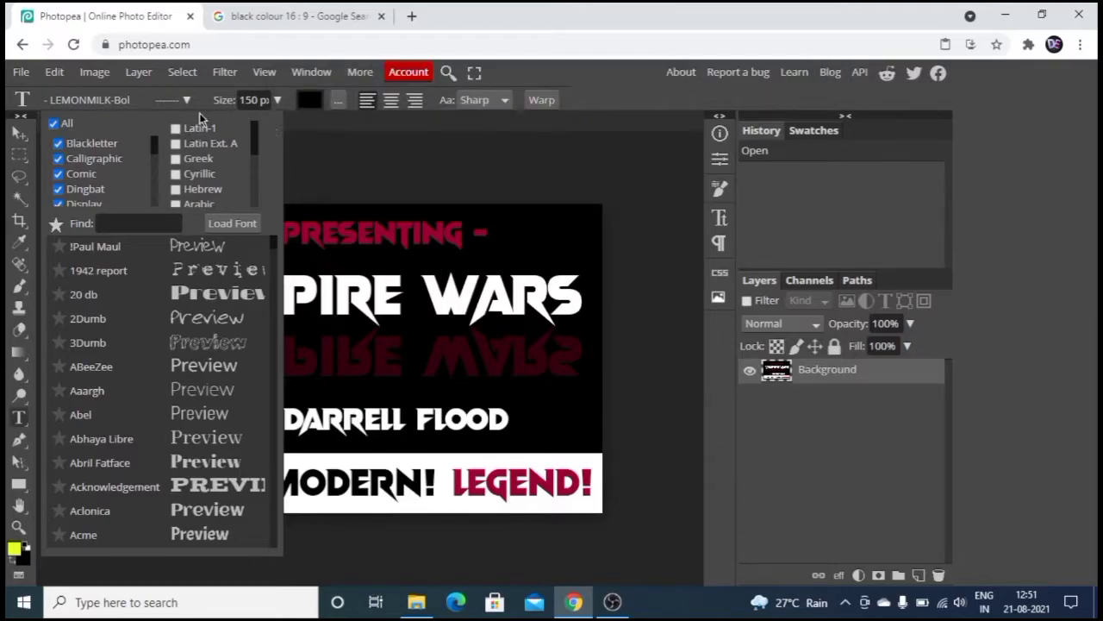
{"action": "left_click", "coordinate": [116, 104]}
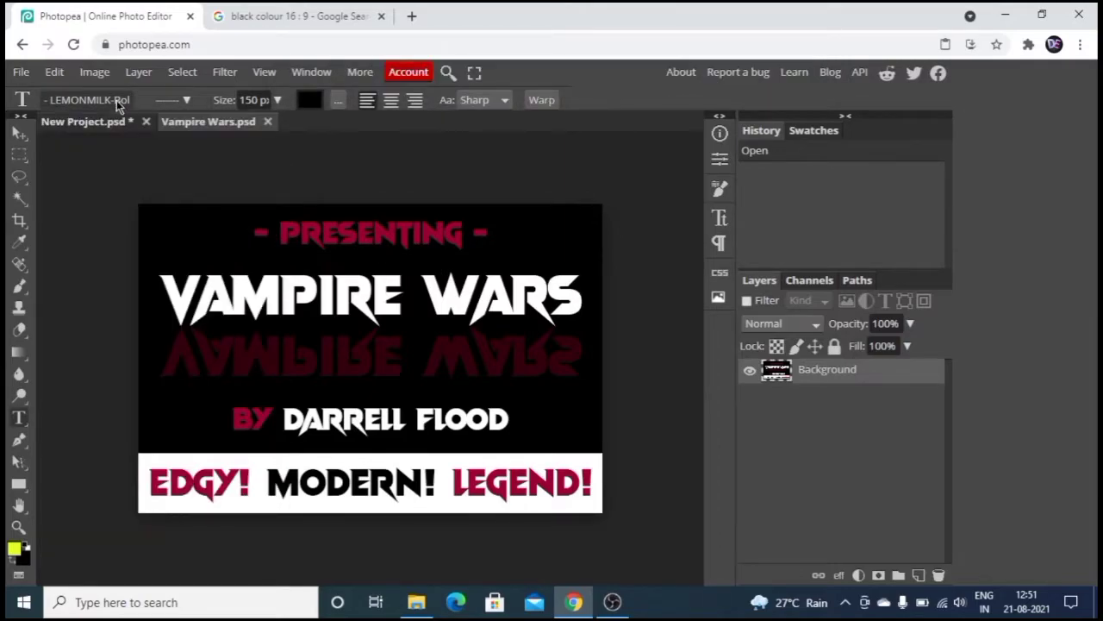
{"action": "left_click", "coordinate": [268, 123]}
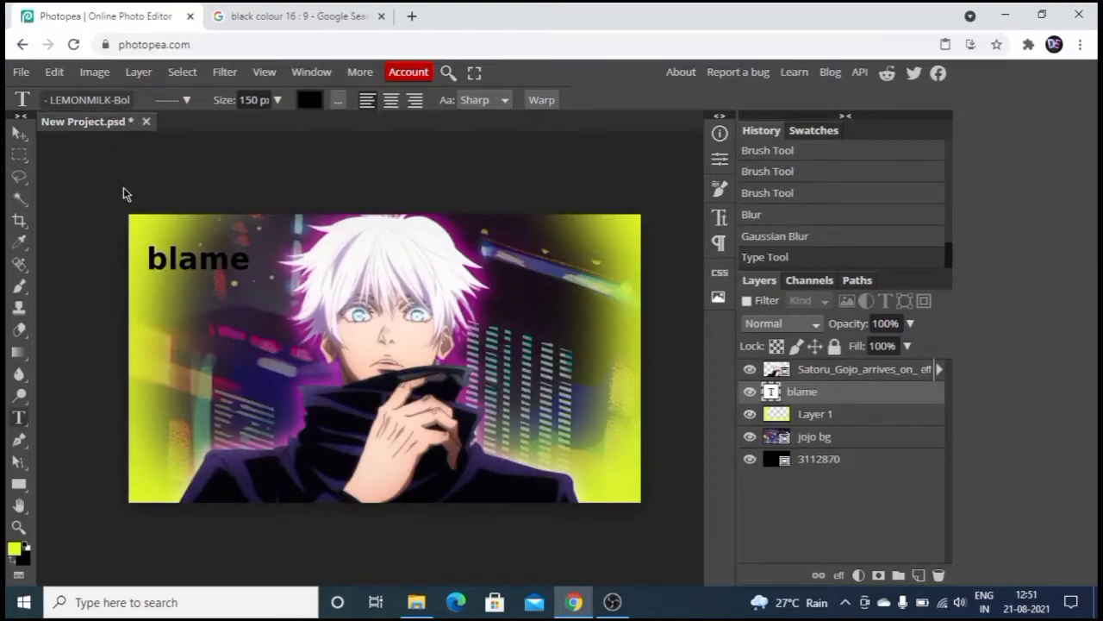
- Find the Vampire Wars font with "vamp" and apply it in Regular style to the blame text
{"action": "left_click", "coordinate": [116, 101]}
{"action": "left_click", "coordinate": [132, 218]}
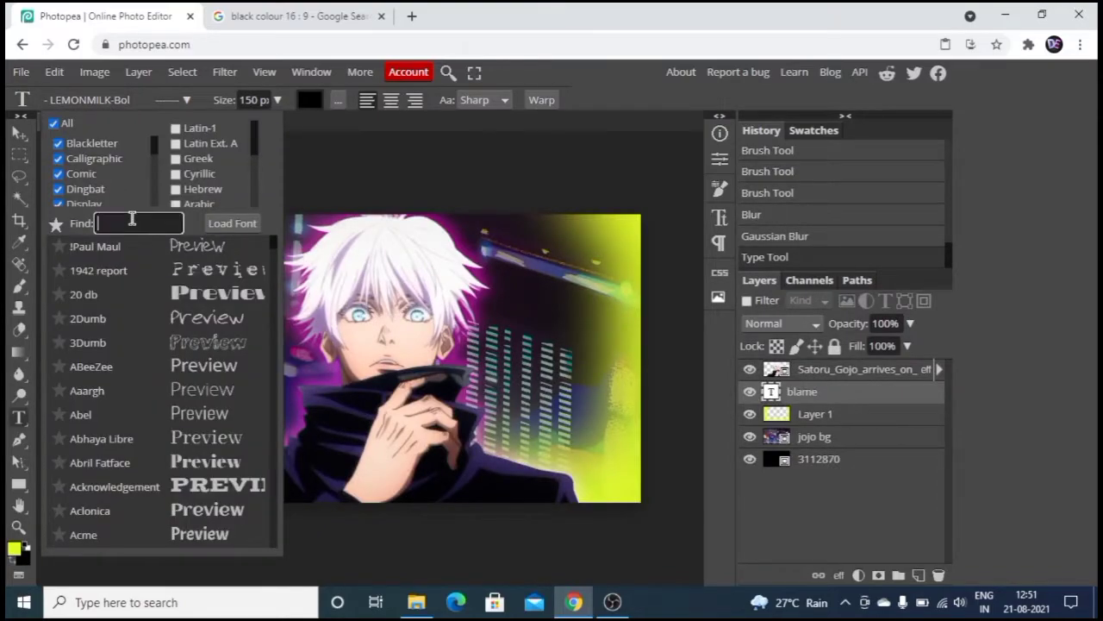
{"action": "type", "text": "vamp"}
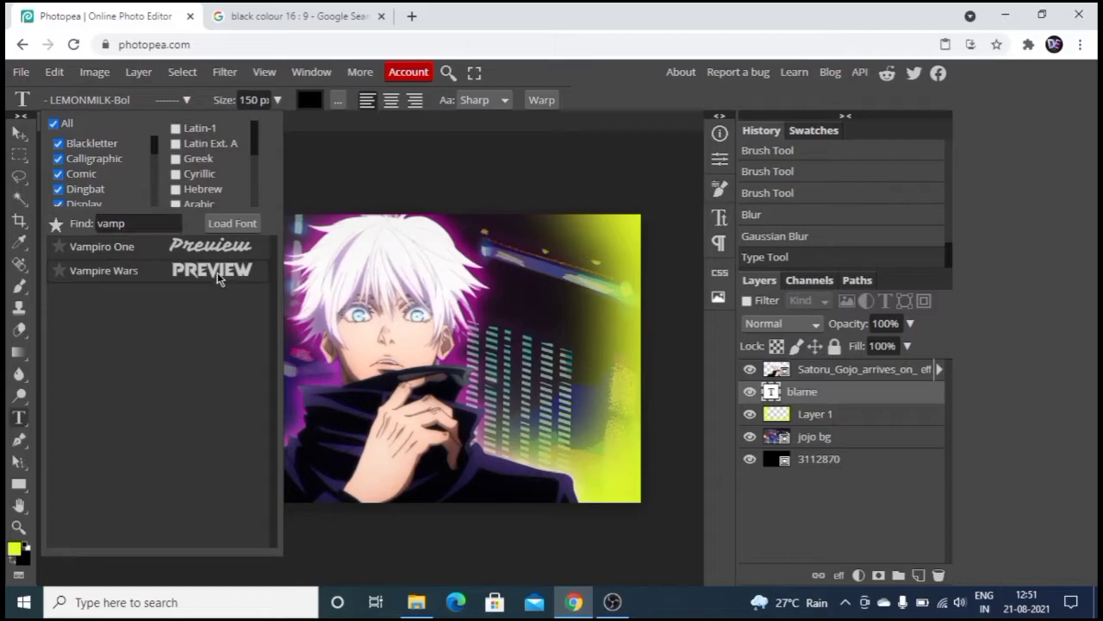
{"action": "left_click", "coordinate": [217, 272]}
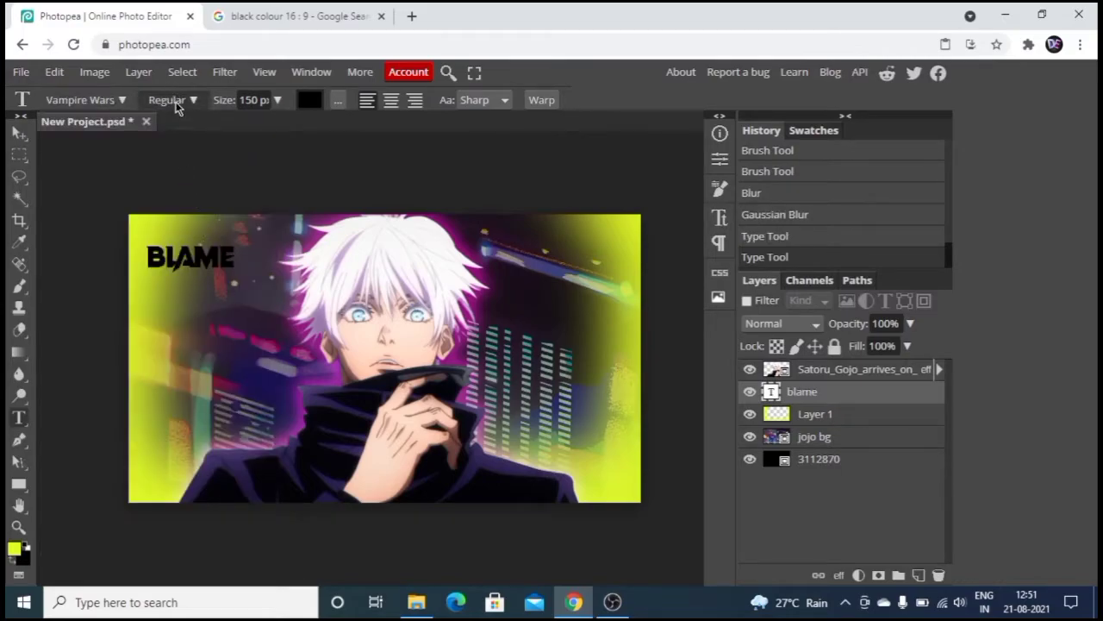
{"action": "left_click", "coordinate": [177, 102]}
{"action": "left_click", "coordinate": [197, 131]}
- Shrink the text box to fit closely around the word BLAME and finish editing the text
{"action": "left_click", "coordinate": [221, 259]}
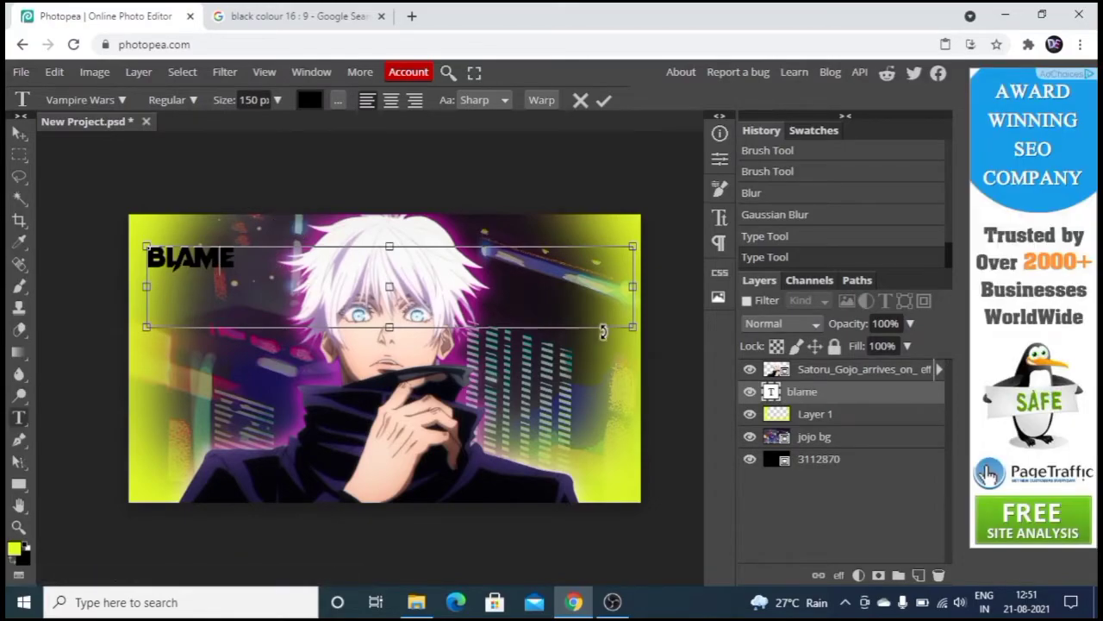
{"action": "left_click_drag", "start_coordinate": [633, 328], "coordinate": [245, 278]}
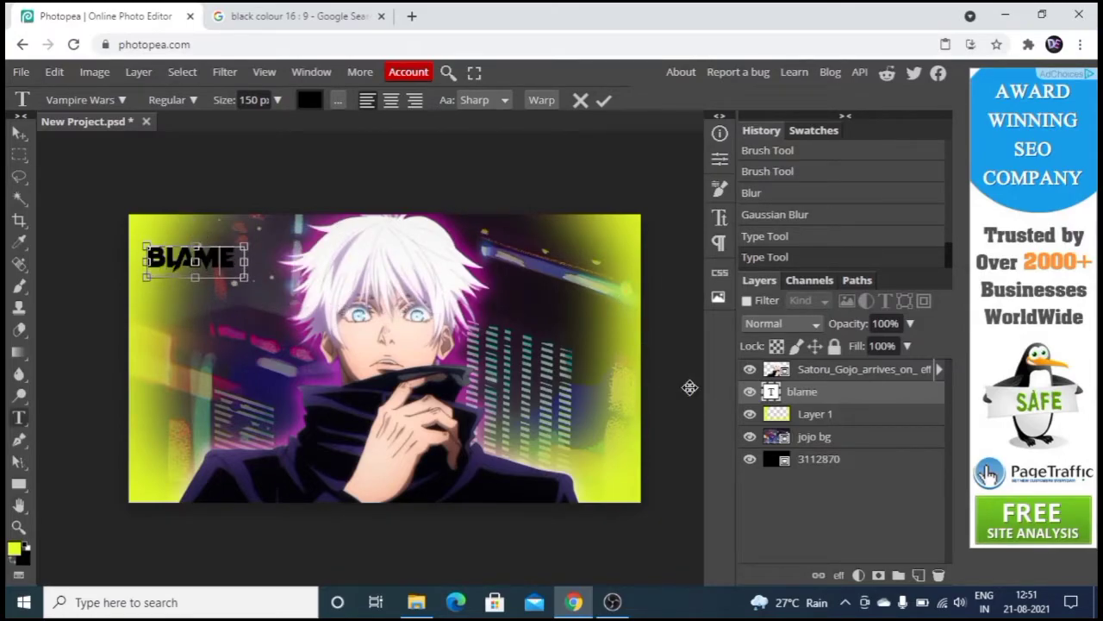
{"action": "left_click", "coordinate": [806, 392]}
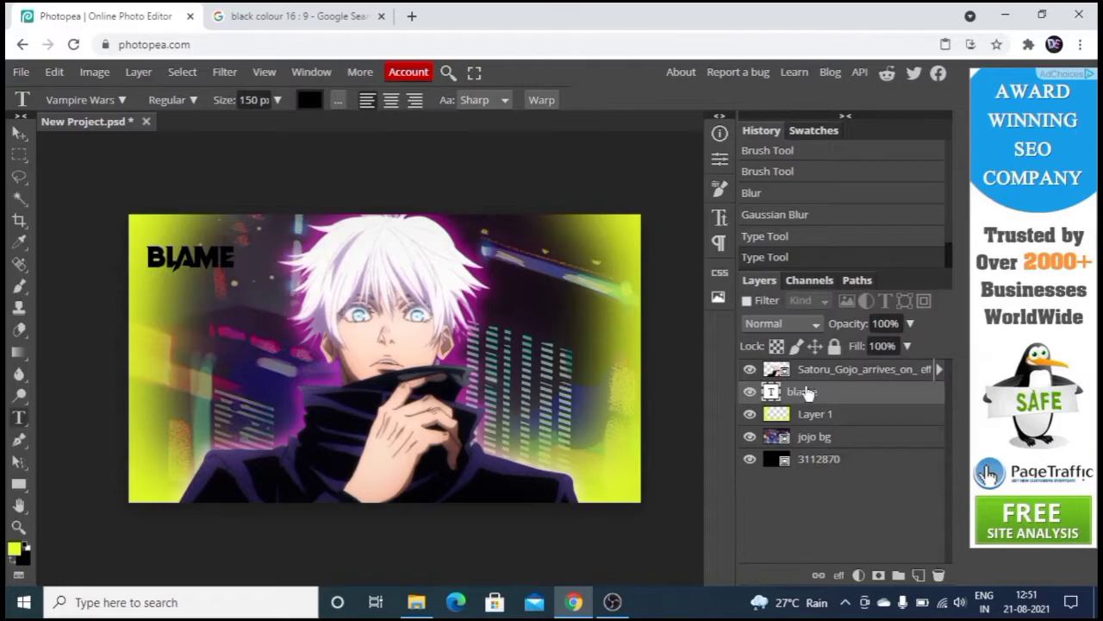
- Warp the BLAME text with the Arch style, horizontal orientation and a bend of -25%
{"action": "left_click", "coordinate": [54, 72]}
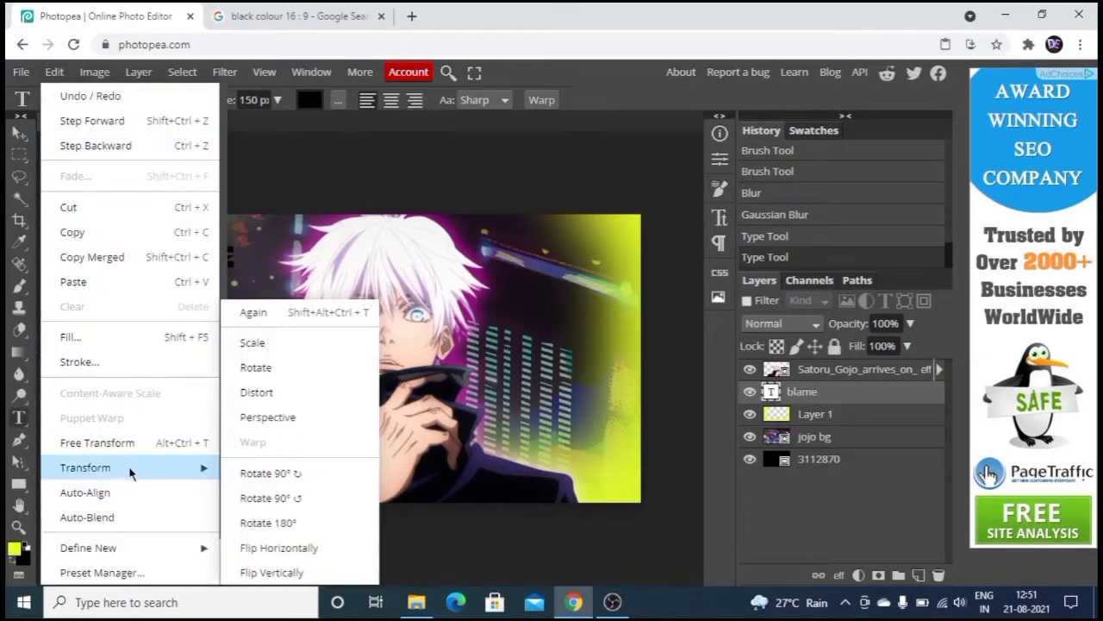
{"action": "left_click", "coordinate": [419, 184]}
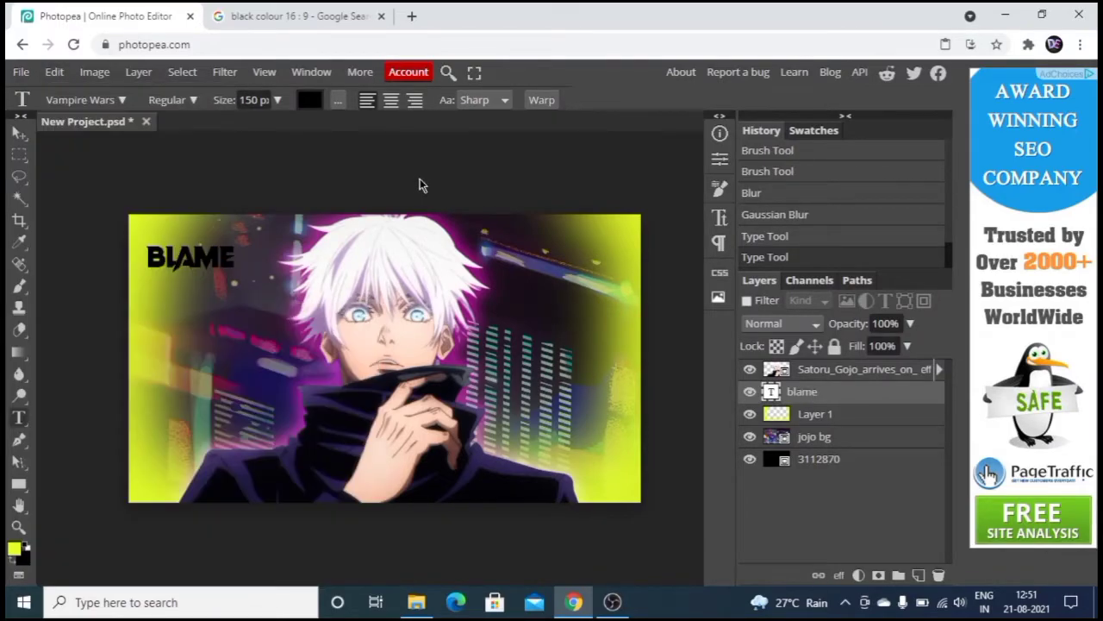
{"action": "left_click", "coordinate": [543, 101]}
{"action": "left_click", "coordinate": [226, 230]}
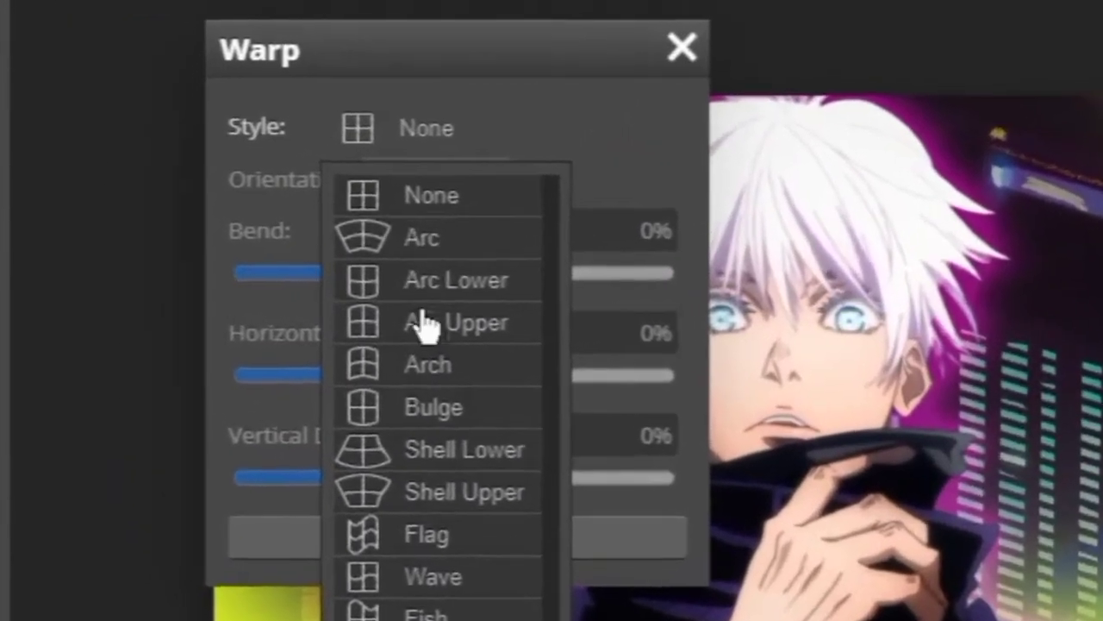
{"action": "left_click", "coordinate": [434, 368]}
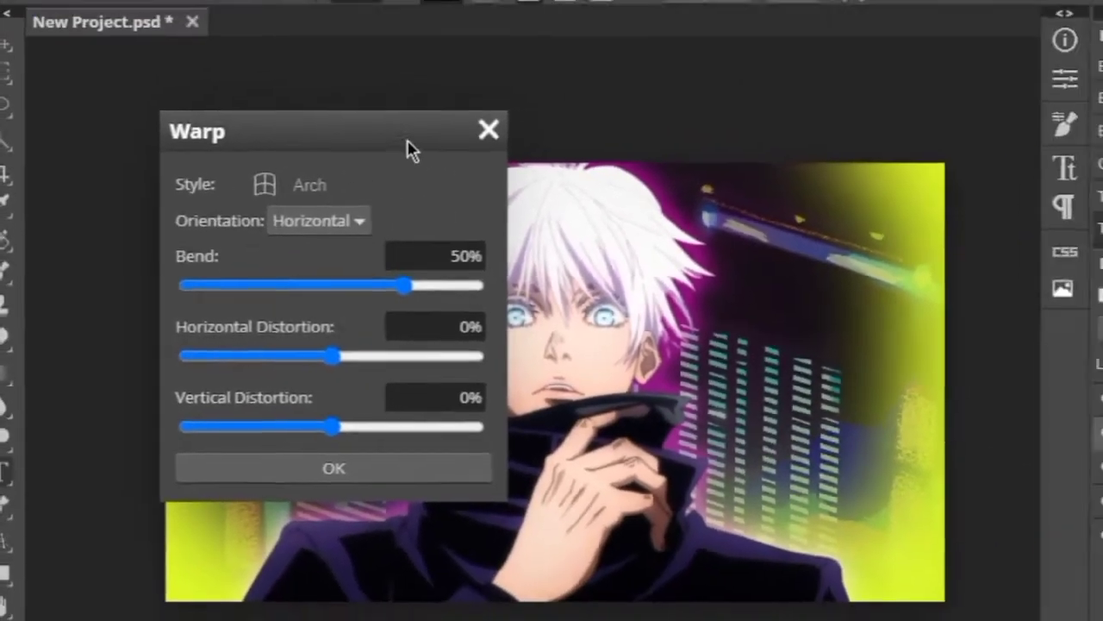
{"action": "left_click_drag", "start_coordinate": [411, 148], "coordinate": [1030, 91]}
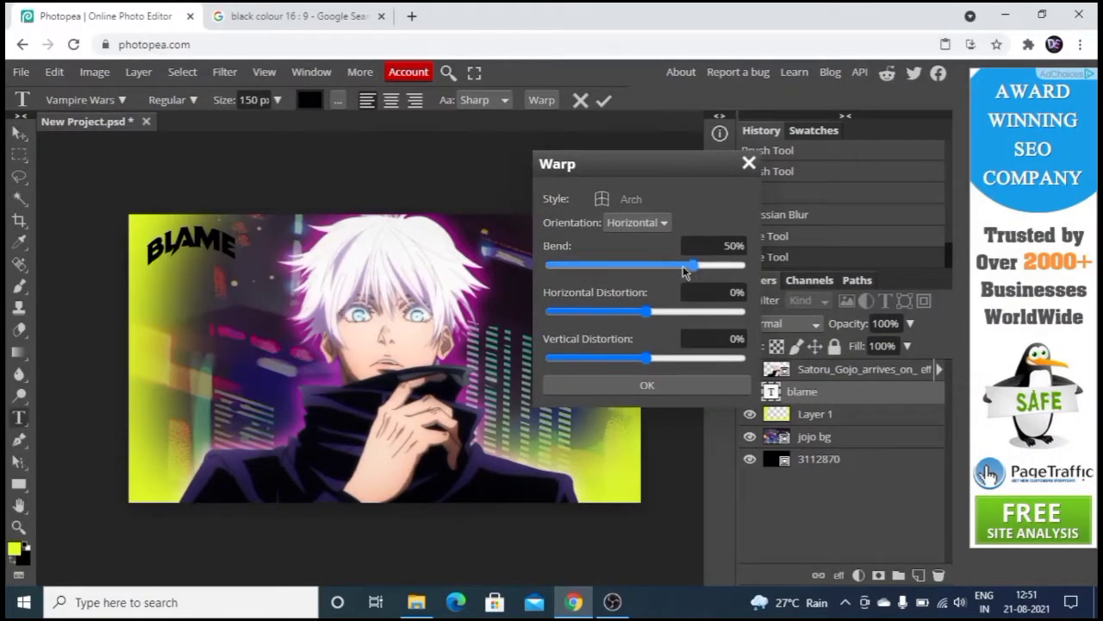
{"action": "left_click_drag", "start_coordinate": [684, 271], "coordinate": [624, 286]}
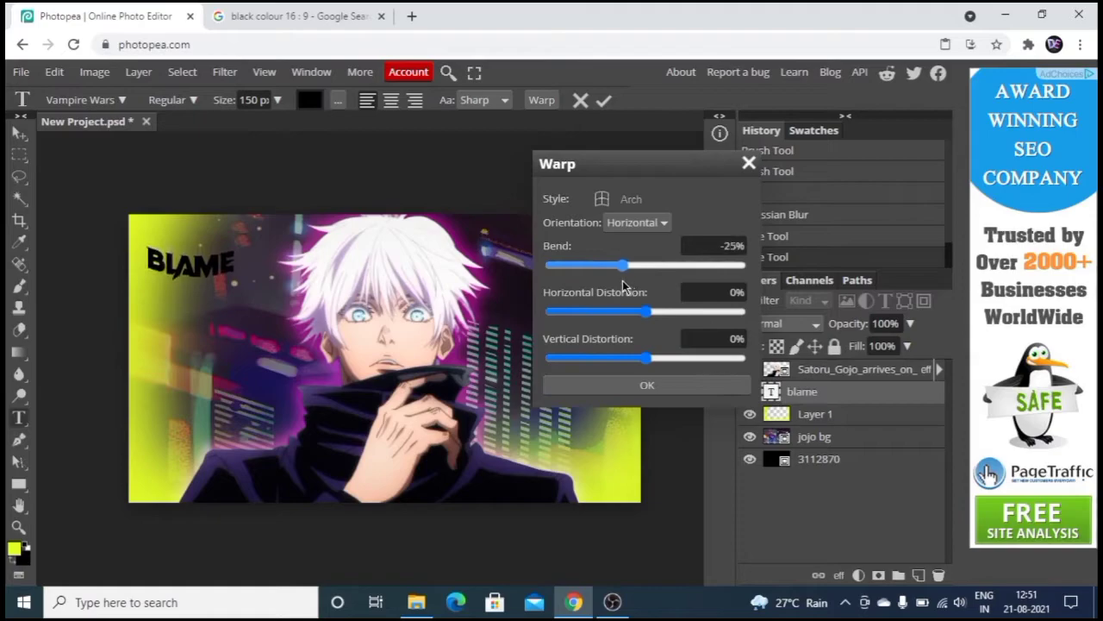
{"action": "left_click", "coordinate": [647, 386]}
- Change the color of the BLAME text to white
{"action": "left_click", "coordinate": [311, 101]}
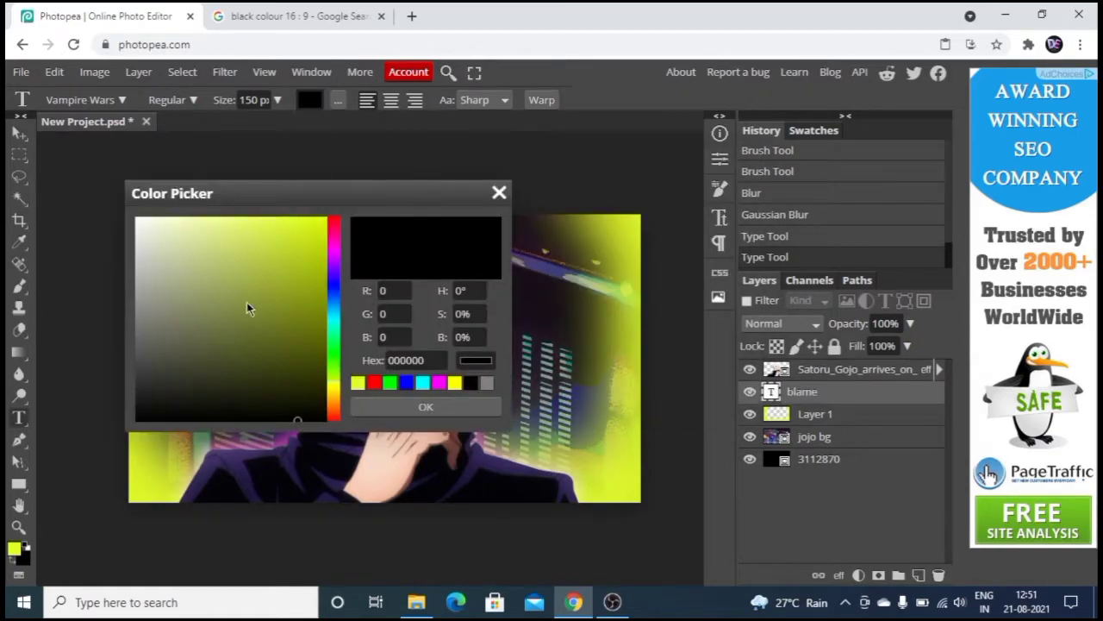
{"action": "left_click_drag", "start_coordinate": [248, 314], "coordinate": [98, 147]}
{"action": "left_click", "coordinate": [407, 409]}
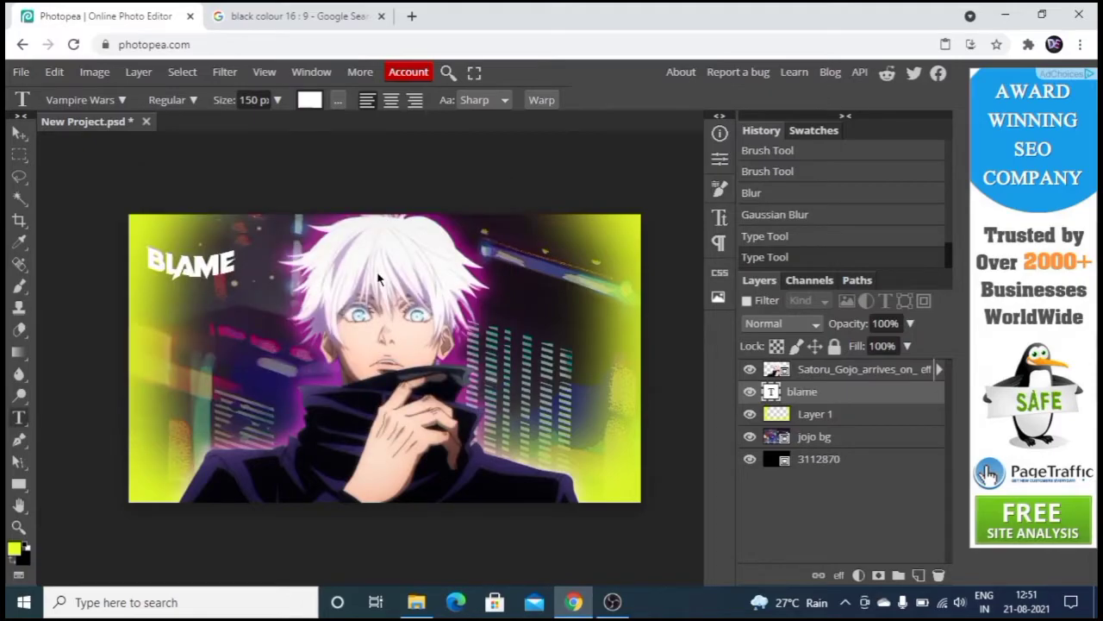
- Enlarge the BLAME text with Free Transform to about 723 px so it spans most of the image width behind the character
{"action": "left_click", "coordinate": [53, 72]}
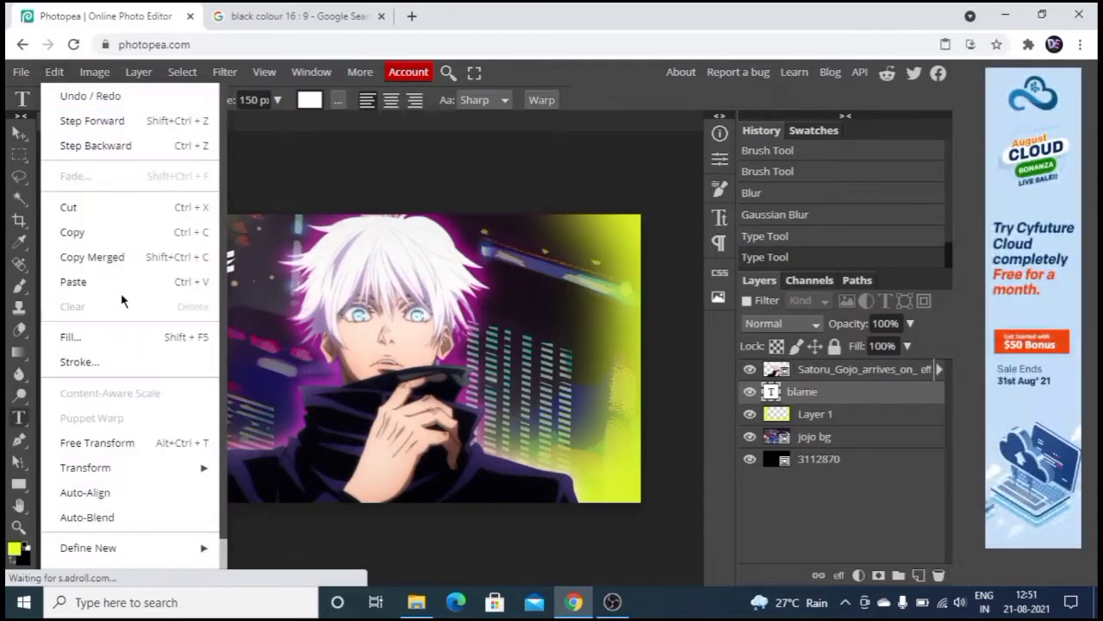
{"action": "left_click", "coordinate": [157, 443]}
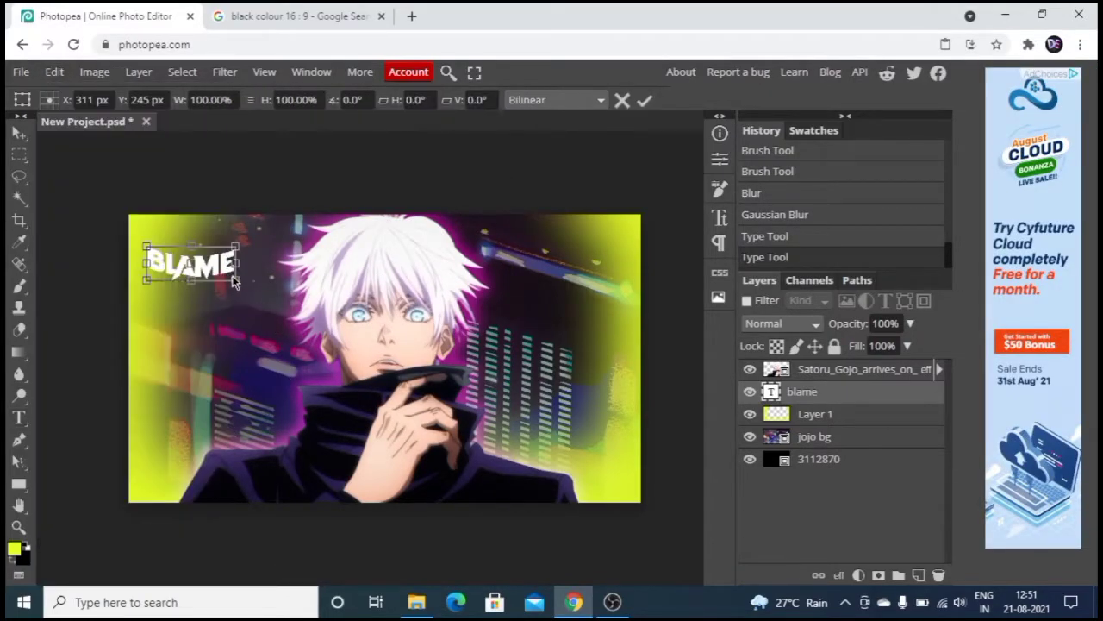
{"action": "left_click_drag", "start_coordinate": [238, 279], "coordinate": [241, 241]}
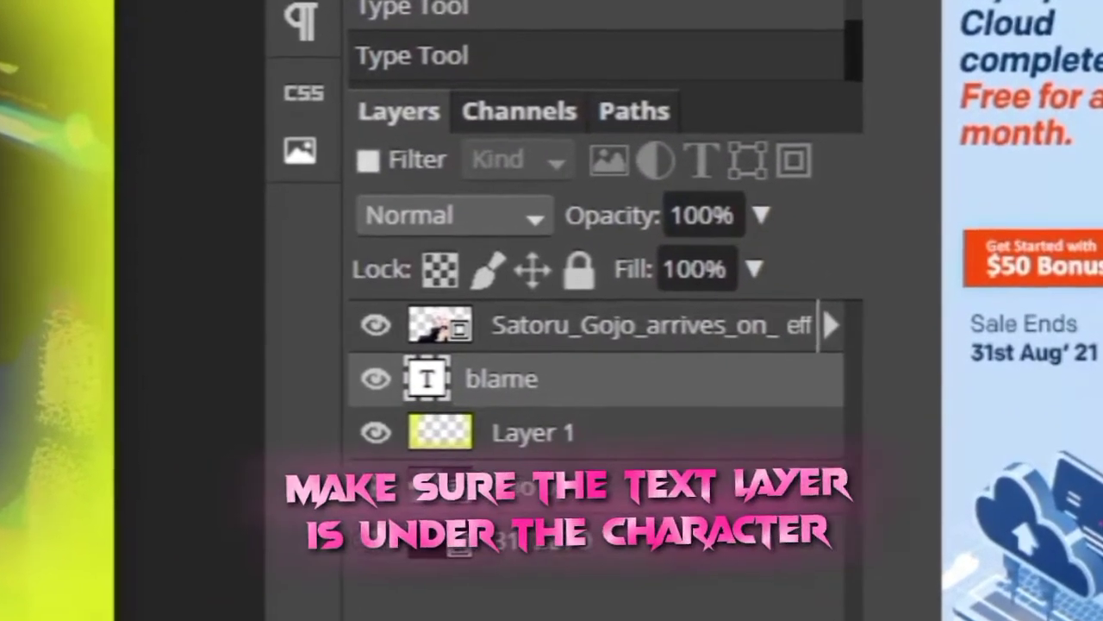
{"action": "left_click_drag", "start_coordinate": [0, 334], "coordinate": [161, 395]}
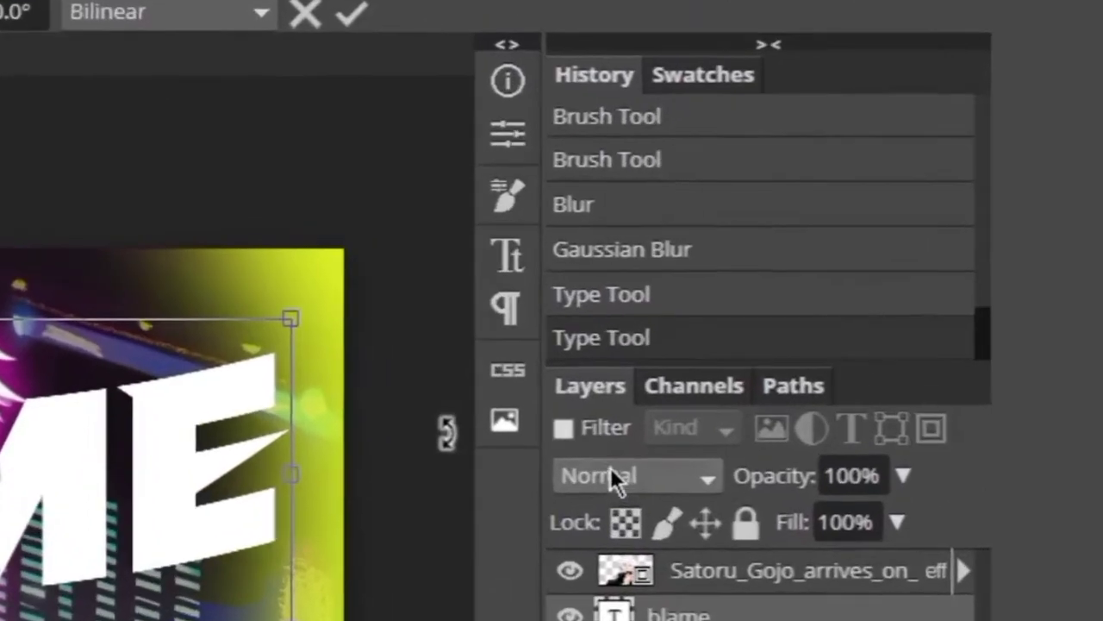
- Set the blame text layer's blend mode to Overlay and duplicate the layer
{"action": "left_click", "coordinate": [766, 322]}
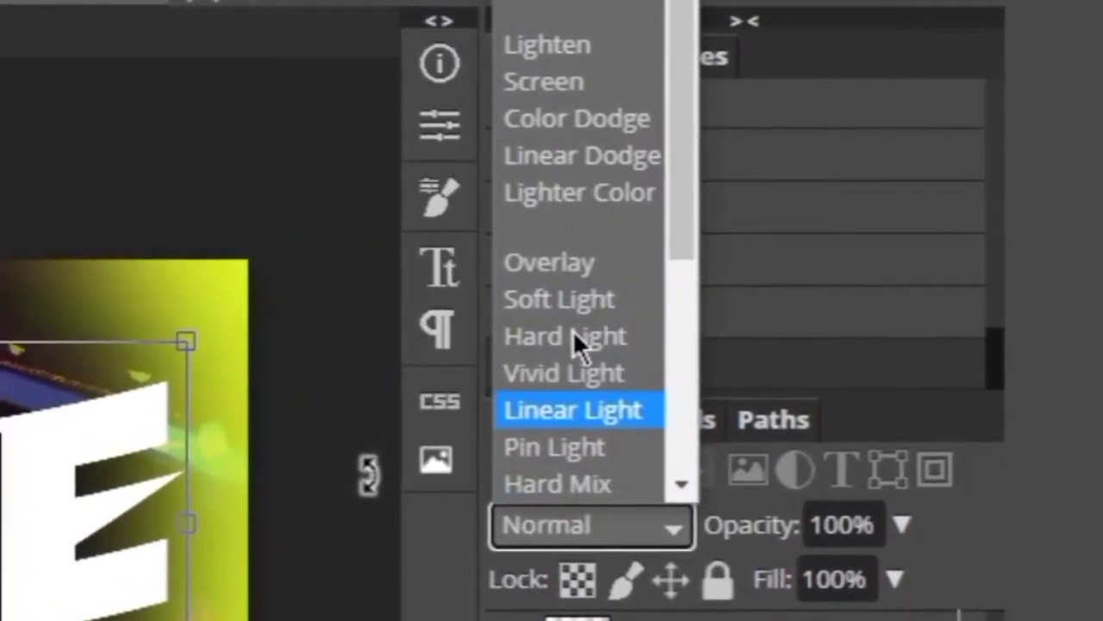
{"action": "left_click", "coordinate": [564, 260]}
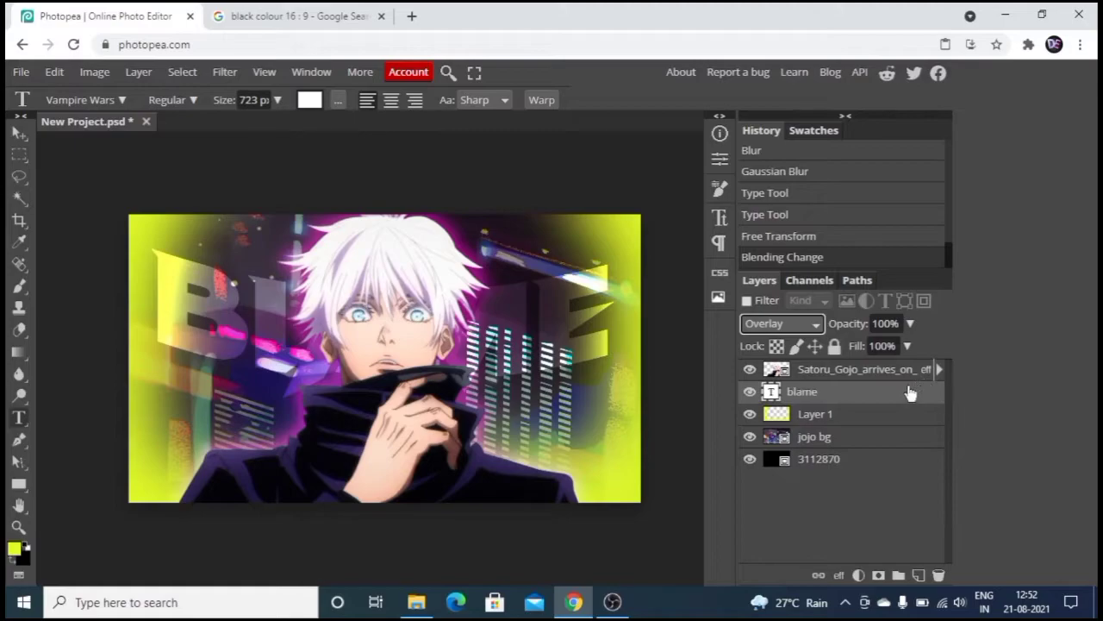
{"action": "right_click", "coordinate": [834, 391]}
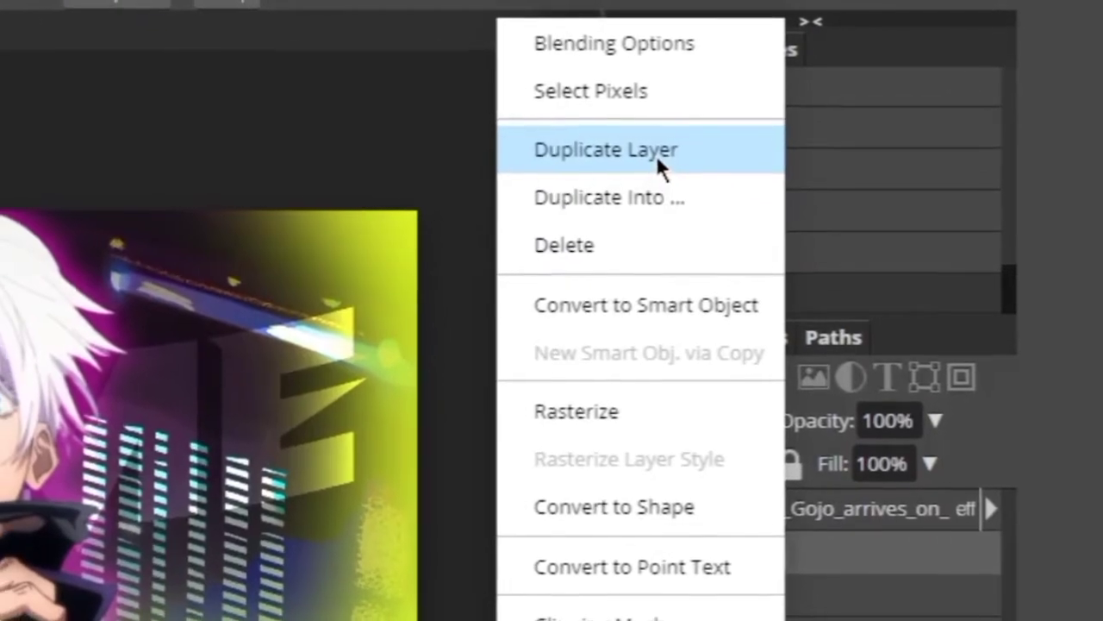
{"action": "left_click", "coordinate": [656, 154]}
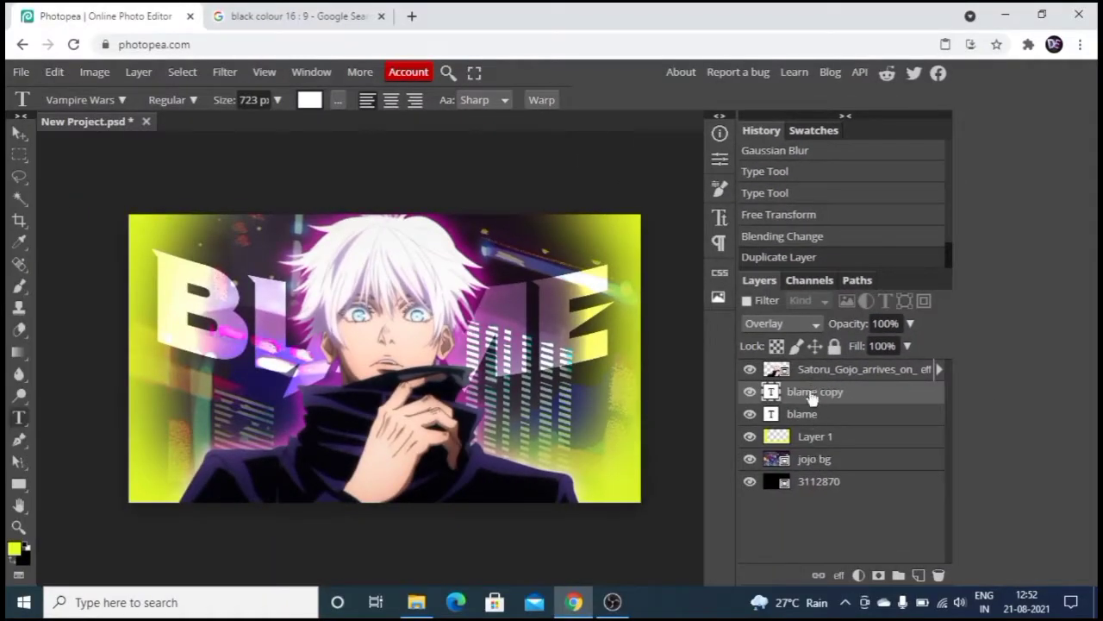
- Enable a drop shadow in the layer style of the duplicated blame text, leaving Outer Glow off
{"action": "right_click", "coordinate": [811, 398]}
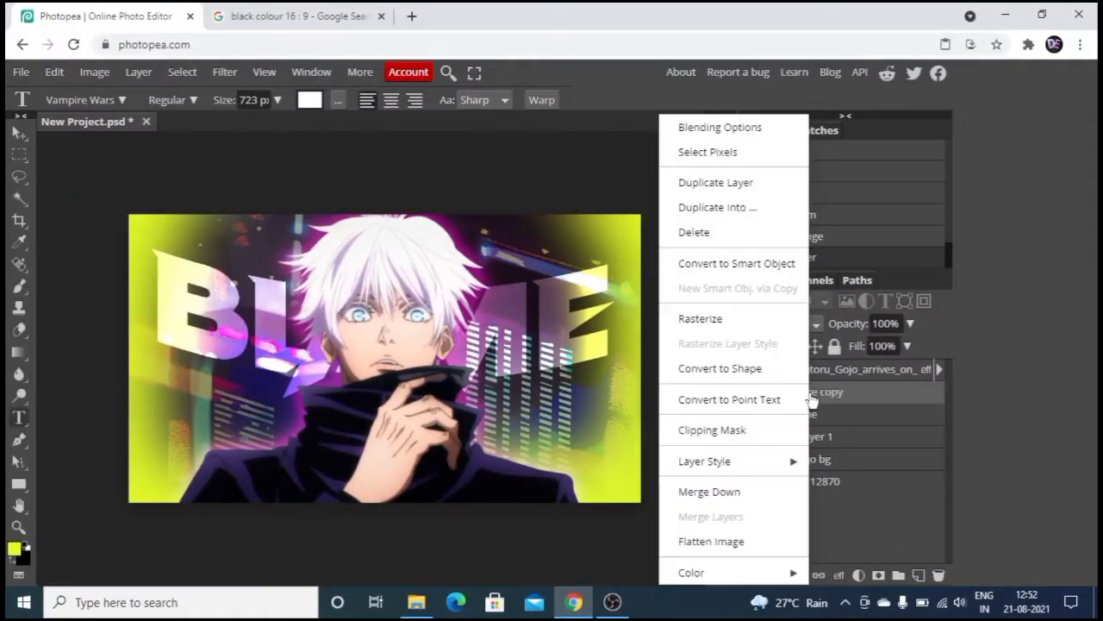
{"action": "left_click", "coordinate": [731, 131]}
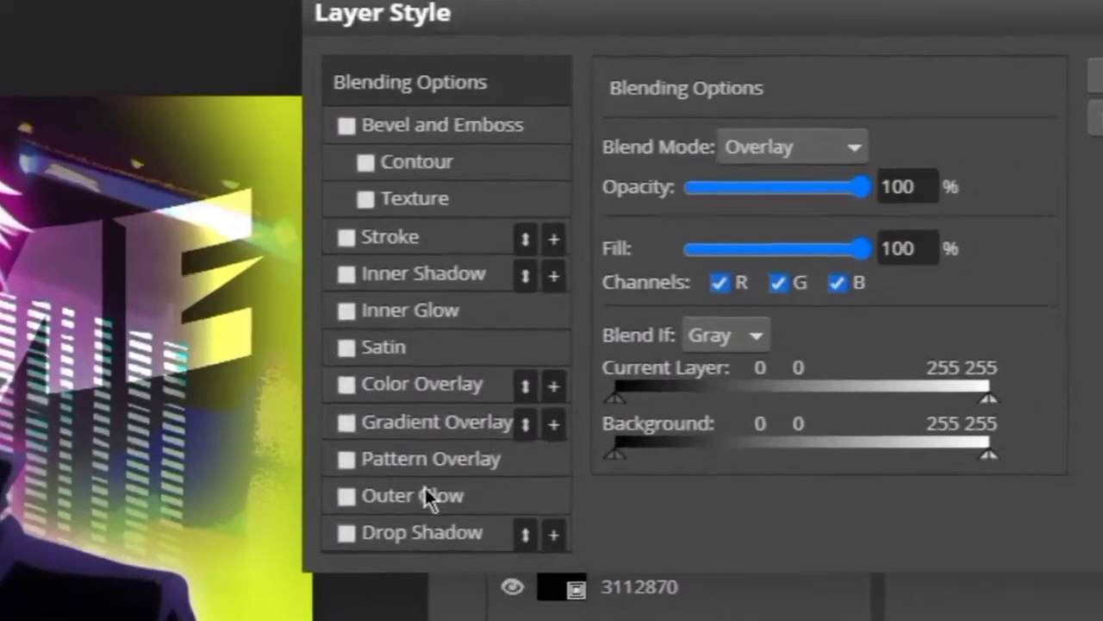
{"action": "left_click", "coordinate": [688, 433]}
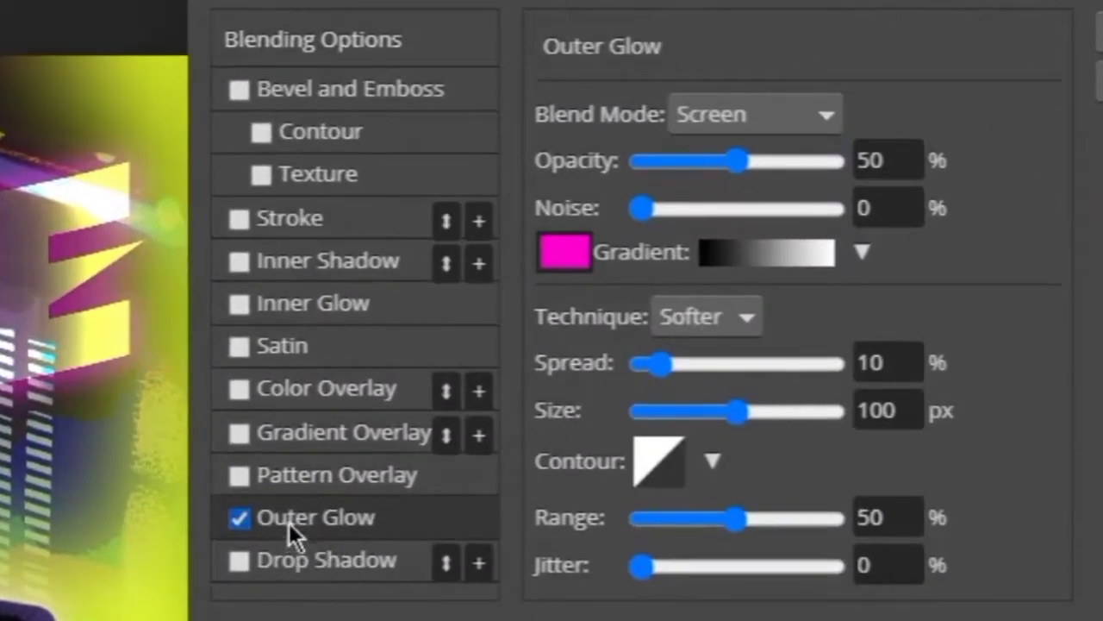
{"action": "left_click", "coordinate": [242, 526]}
{"action": "left_click", "coordinate": [354, 560]}
{"action": "left_click", "coordinate": [315, 560]}
{"action": "left_click", "coordinate": [239, 560]}
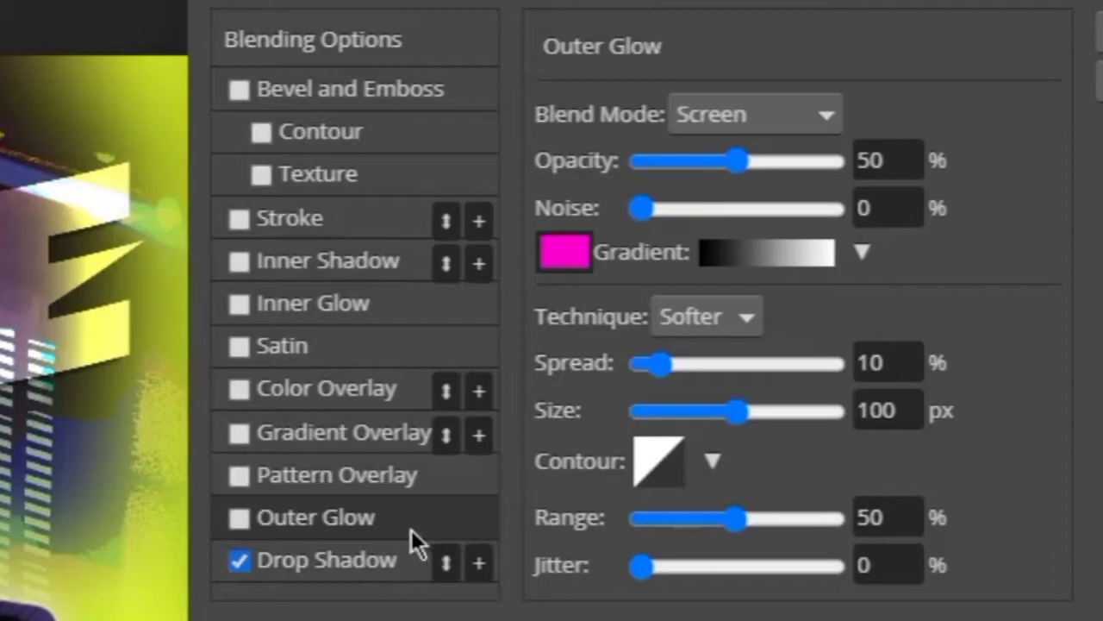
{"action": "left_click", "coordinate": [355, 569]}
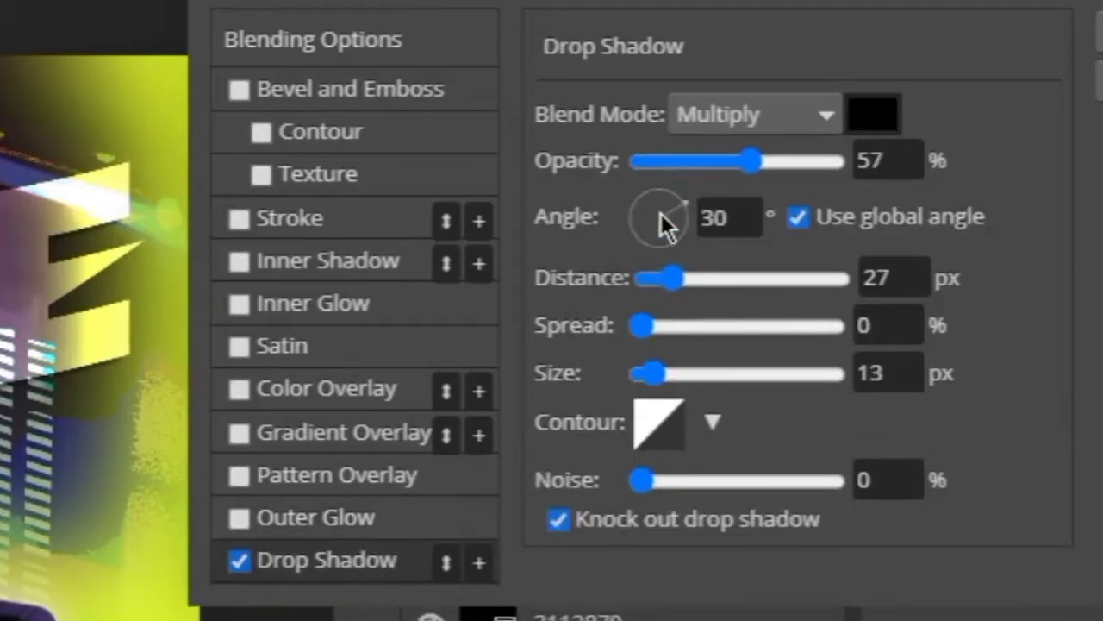
- Set the drop shadow to a 127° angle with global angle on, 30 px distance, 1% spread and 27 px size
{"action": "mouse_move", "coordinate": [651, 227]}
{"action": "left_mouse_down"}
{"action": "mouse_move", "coordinate": [638, 206]}
{"action": "mouse_move", "coordinate": [647, 216]}
{"action": "left_mouse_up"}
{"action": "left_click", "coordinate": [798, 217]}
{"action": "left_click", "coordinate": [798, 217]}
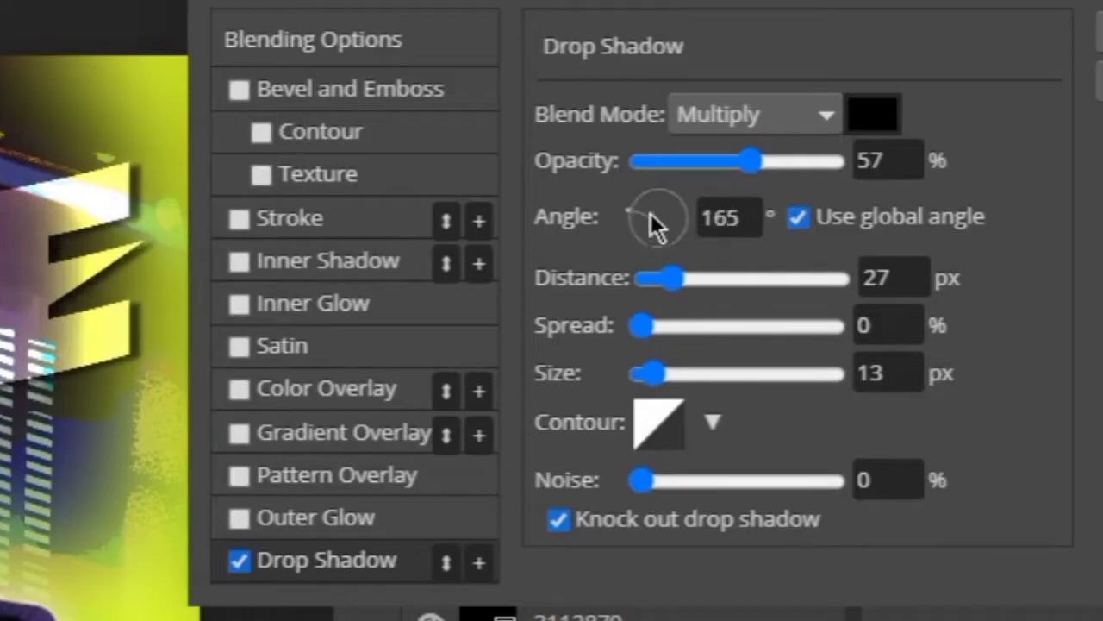
{"action": "left_click", "coordinate": [648, 278]}
{"action": "left_click_drag", "start_coordinate": [656, 286], "coordinate": [681, 279]}
{"action": "mouse_move", "coordinate": [651, 338]}
{"action": "left_mouse_down"}
{"action": "mouse_move", "coordinate": [672, 346]}
{"action": "mouse_move", "coordinate": [709, 318]}
{"action": "mouse_move", "coordinate": [643, 328]}
{"action": "left_mouse_up"}
{"action": "left_click", "coordinate": [685, 365]}
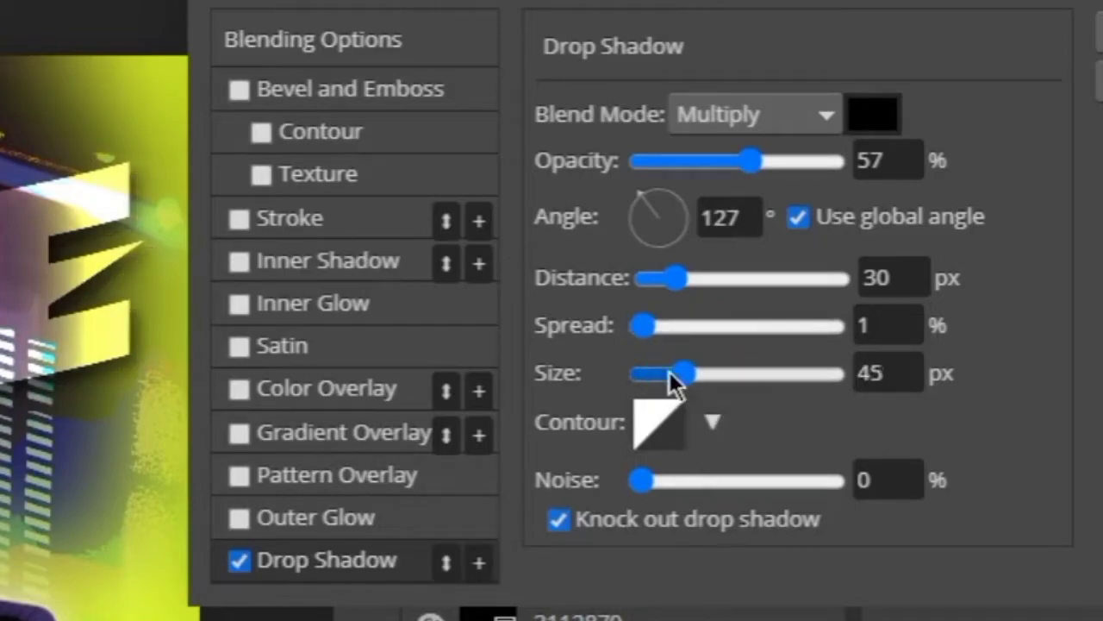
{"action": "left_click", "coordinate": [657, 375]}
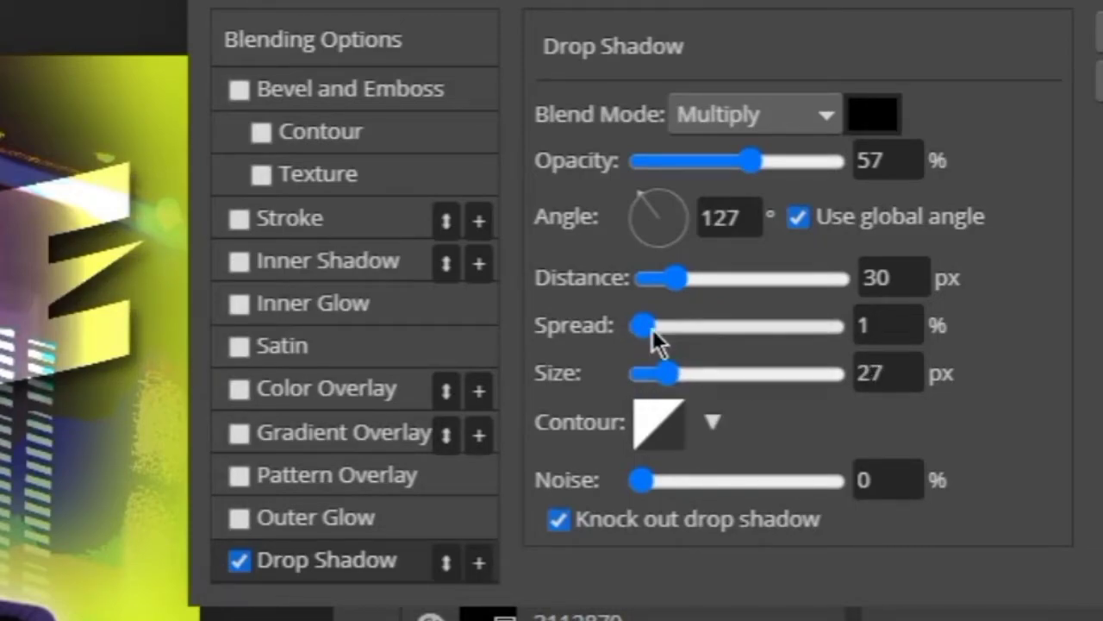
- Raise the drop shadow's spread to 12% and set its distance to 23 px
{"action": "left_click", "coordinate": [655, 338]}
{"action": "left_click", "coordinate": [661, 286]}
{"action": "left_click", "coordinate": [694, 284]}
{"action": "left_click", "coordinate": [686, 283]}
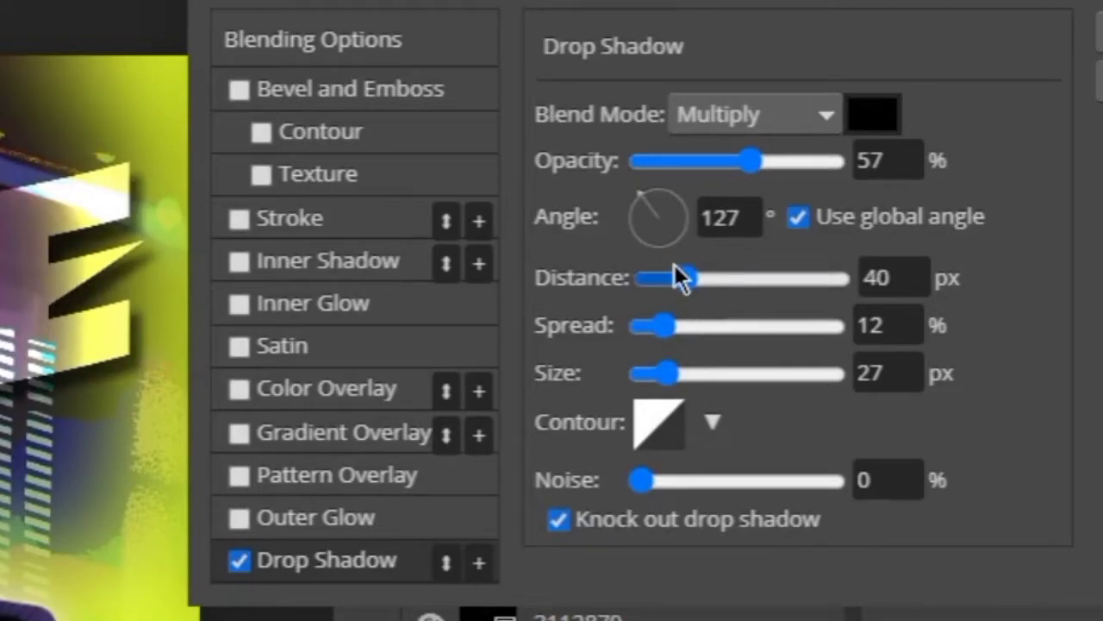
{"action": "left_click", "coordinate": [676, 274]}
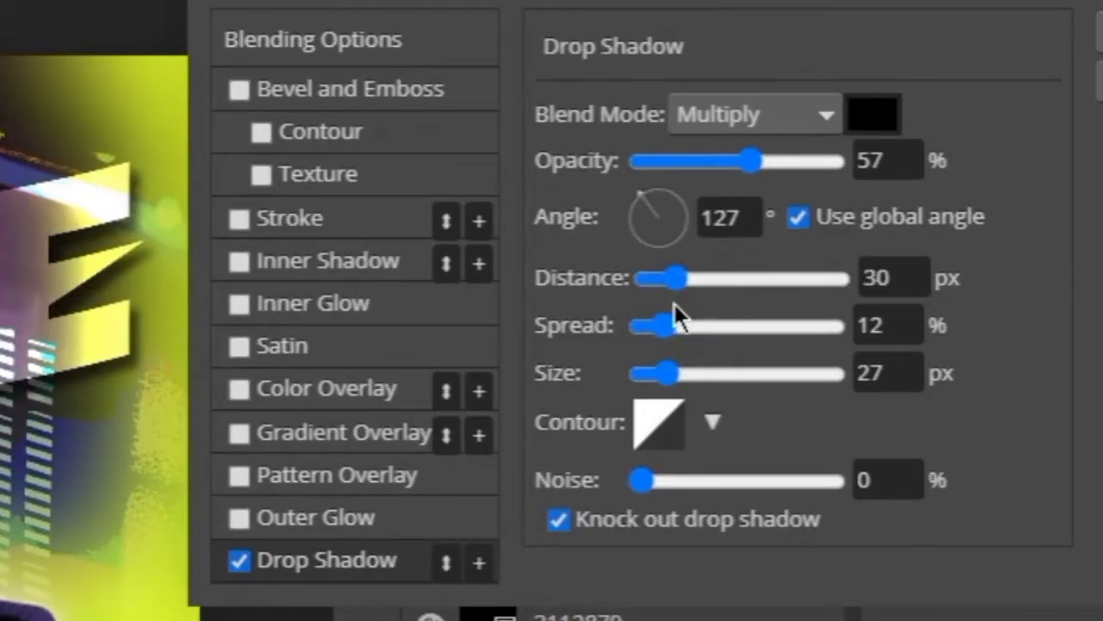
{"action": "left_click", "coordinate": [668, 277]}
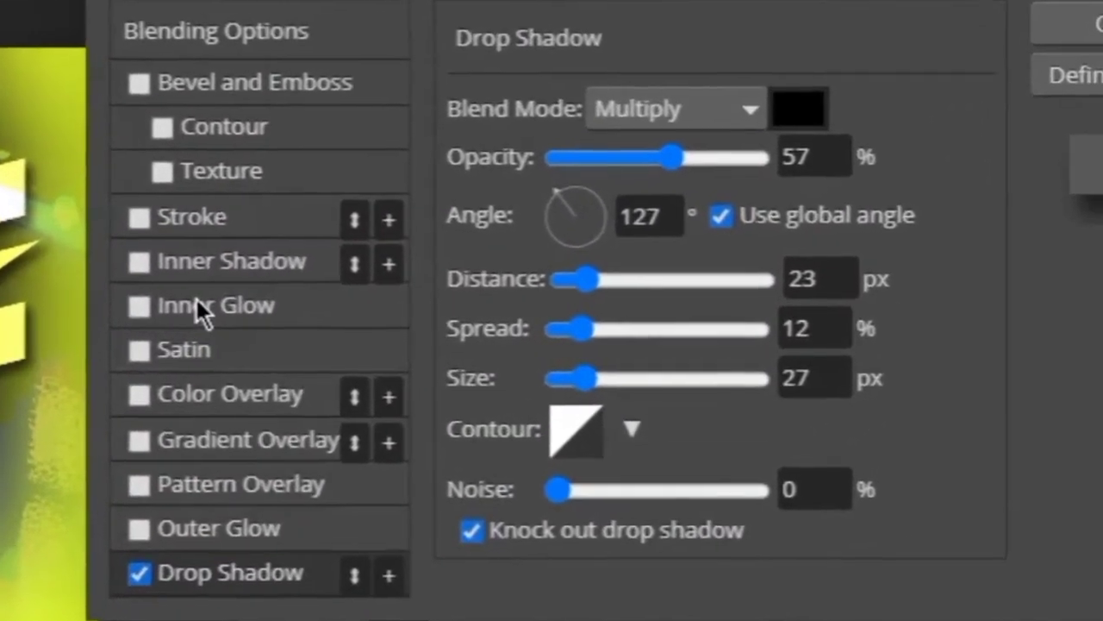
- Add a magenta inner glow with 75% opacity and 75 px size to the duplicated text and apply the layer style
{"action": "left_click", "coordinate": [197, 309]}
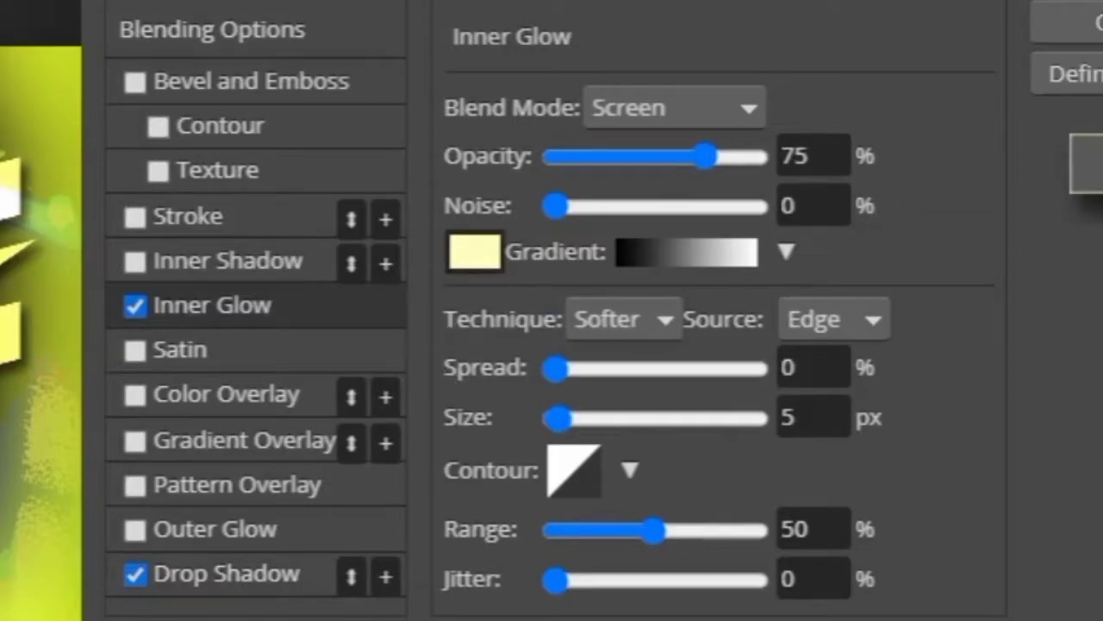
{"action": "left_click_drag", "start_coordinate": [625, 417], "coordinate": [630, 439]}
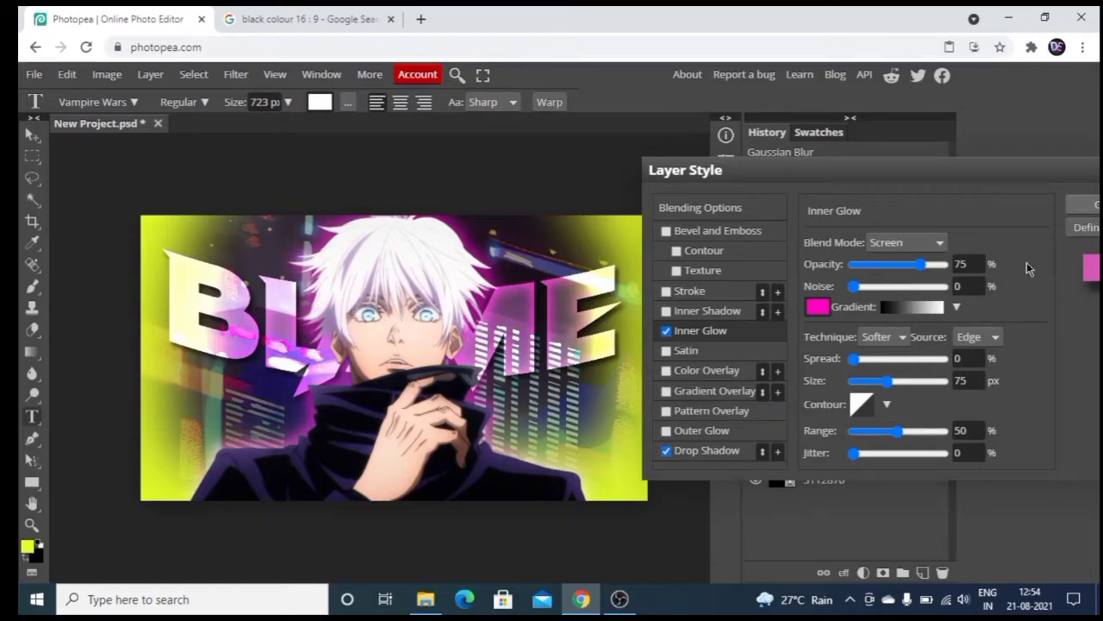
{"action": "key", "text": "Return"}
- Place the 20210705_150019 light streak image from the thumbnail folder into the project, beneath the character layer
{"action": "left_click", "coordinate": [425, 599]}
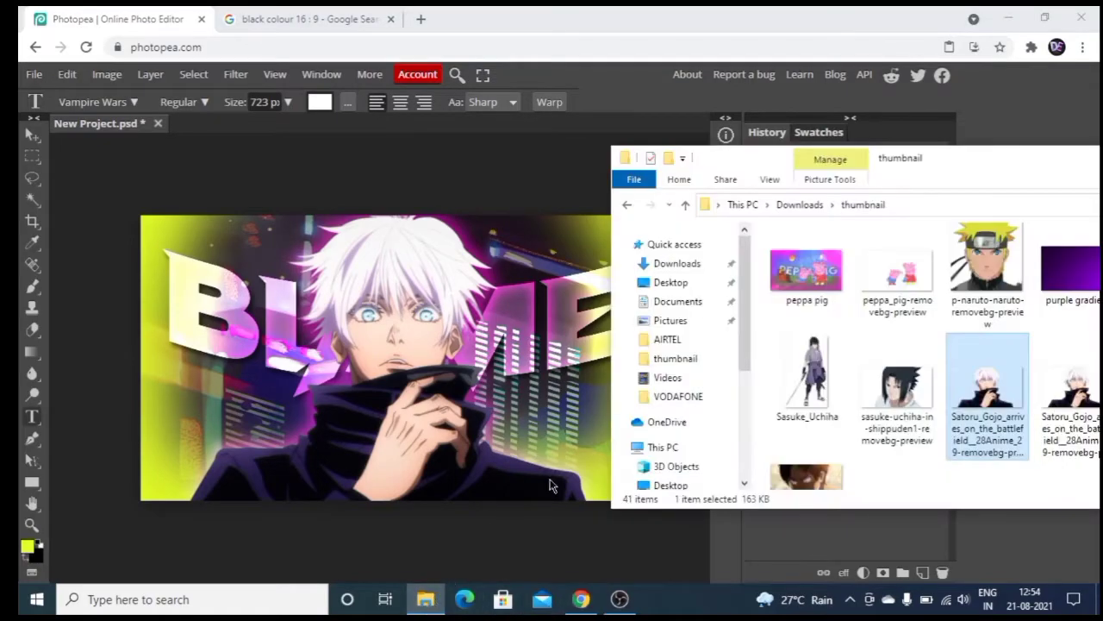
{"action": "scroll", "coordinate": [912, 351], "scroll_direction": "up", "scroll_amount": 6}
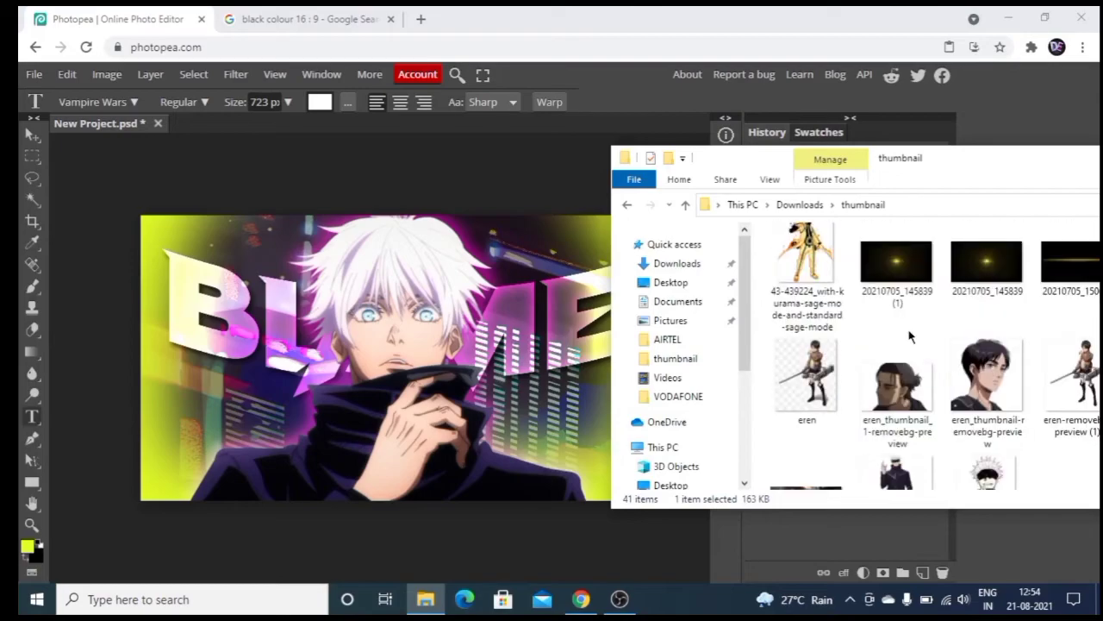
{"action": "left_click_drag", "start_coordinate": [1069, 284], "coordinate": [405, 366]}
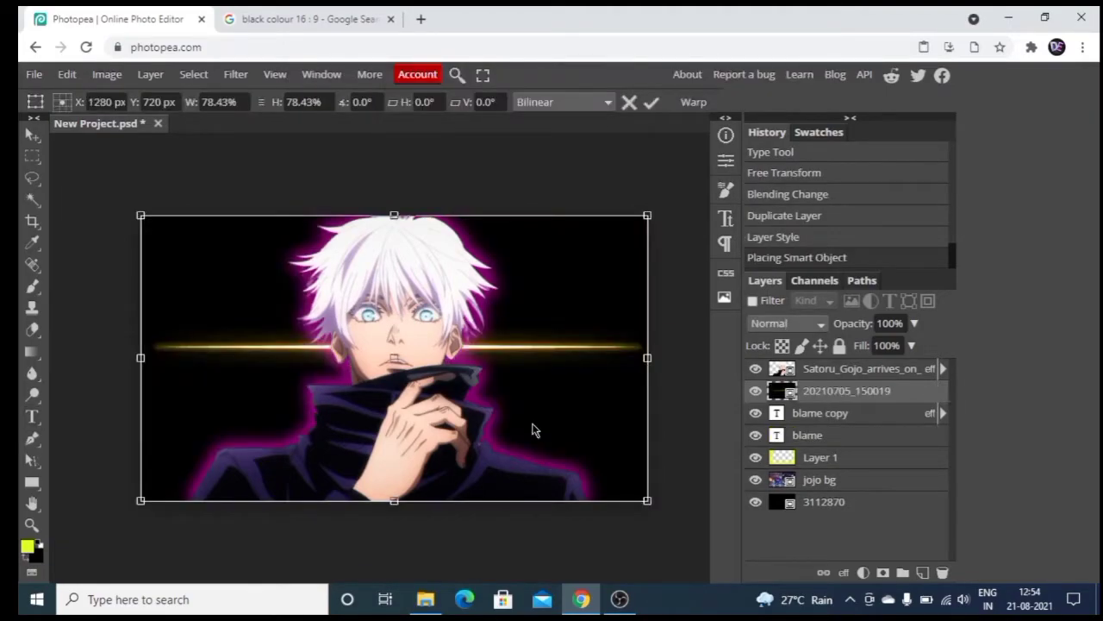
- Warp the placed light streak so its middle bends downward into a shallow curve
{"action": "left_click", "coordinate": [697, 103]}
{"action": "left_click_drag", "start_coordinate": [478, 405], "coordinate": [479, 500]}
{"action": "mouse_move", "coordinate": [310, 405]}
{"action": "left_mouse_down"}
{"action": "mouse_move", "coordinate": [309, 502]}
{"action": "mouse_move", "coordinate": [325, 524]}
{"action": "mouse_move", "coordinate": [310, 528]}
{"action": "left_mouse_up"}
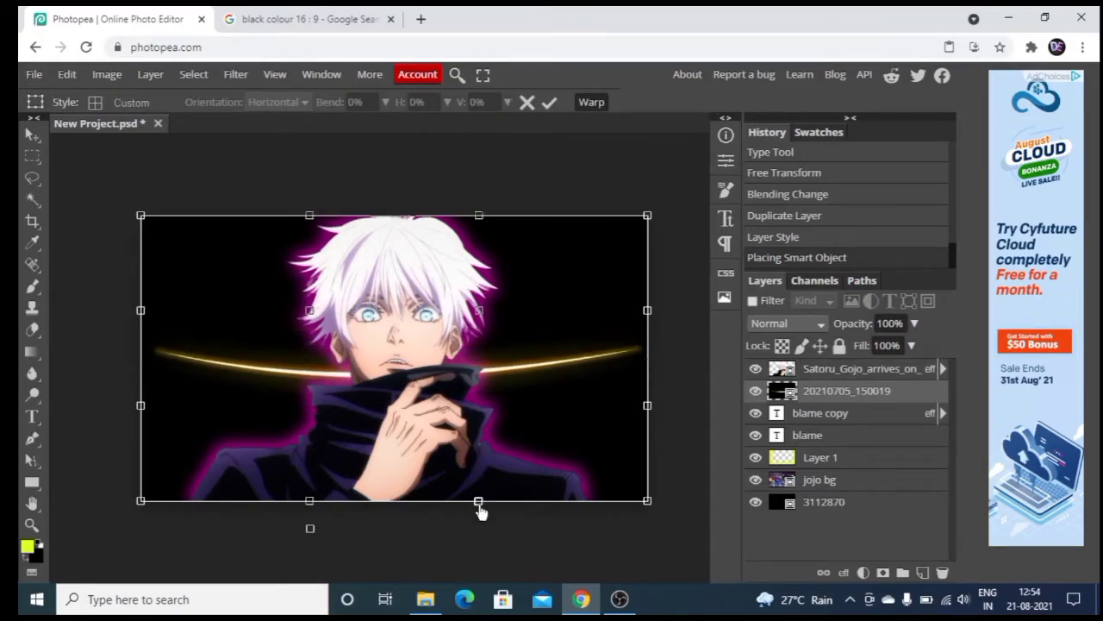
{"action": "left_click_drag", "start_coordinate": [480, 503], "coordinate": [478, 527]}
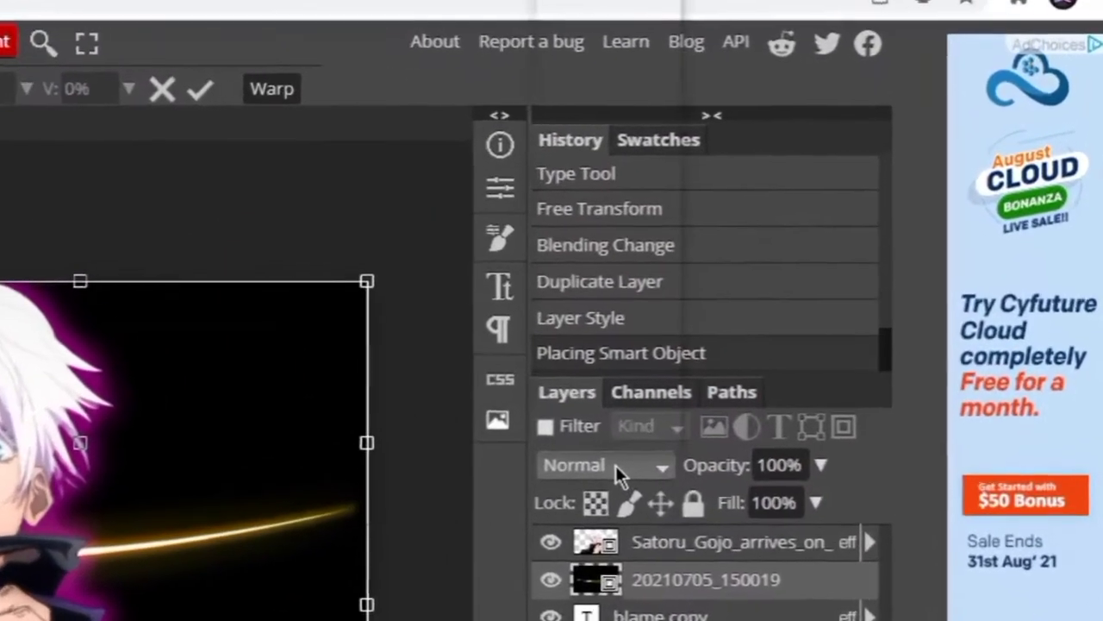
- Set the blend mode of the 20210705_150019 light streak layer to Linear Dodge
{"action": "left_click", "coordinate": [794, 325]}
{"action": "left_click", "coordinate": [780, 176]}
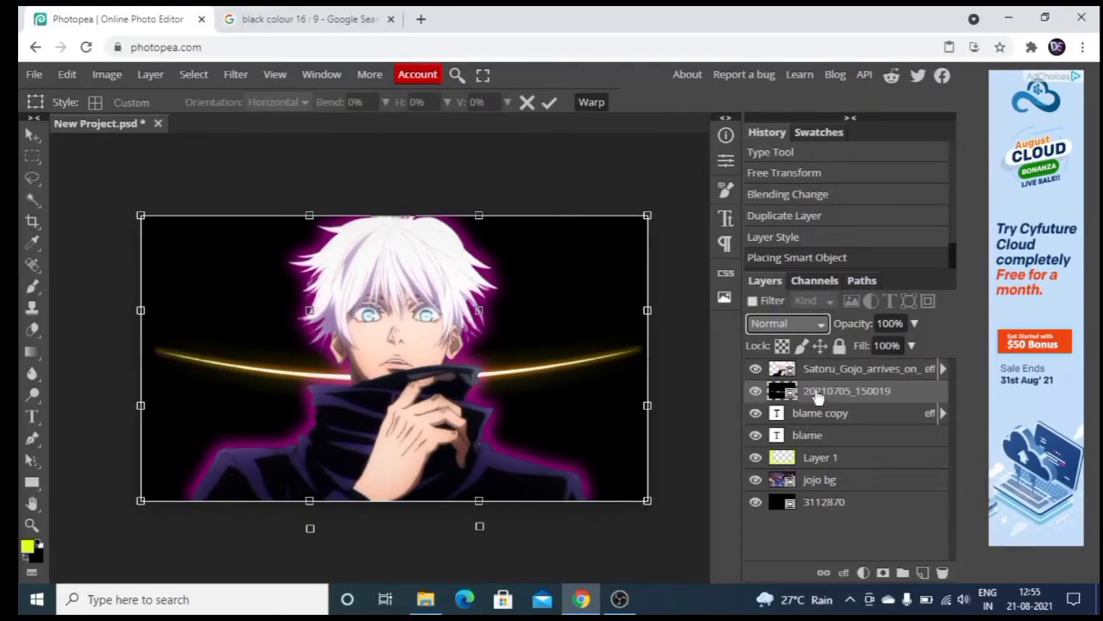
{"action": "left_click", "coordinate": [816, 390]}
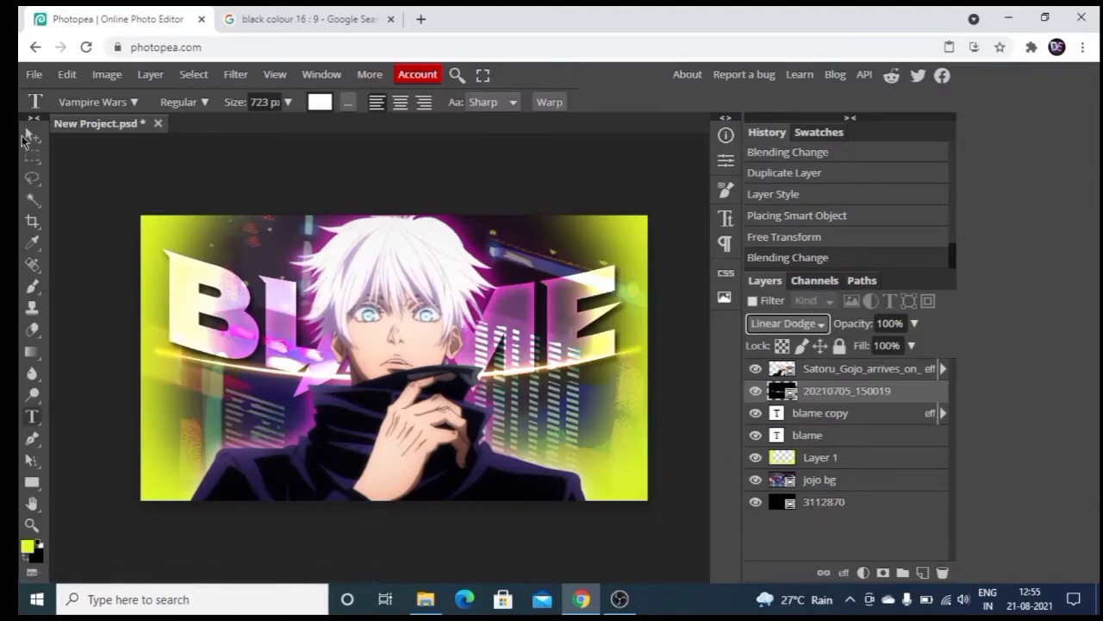
- Try to shift the light streak slightly downward and to the left beneath the title
{"action": "key", "text": "v"}
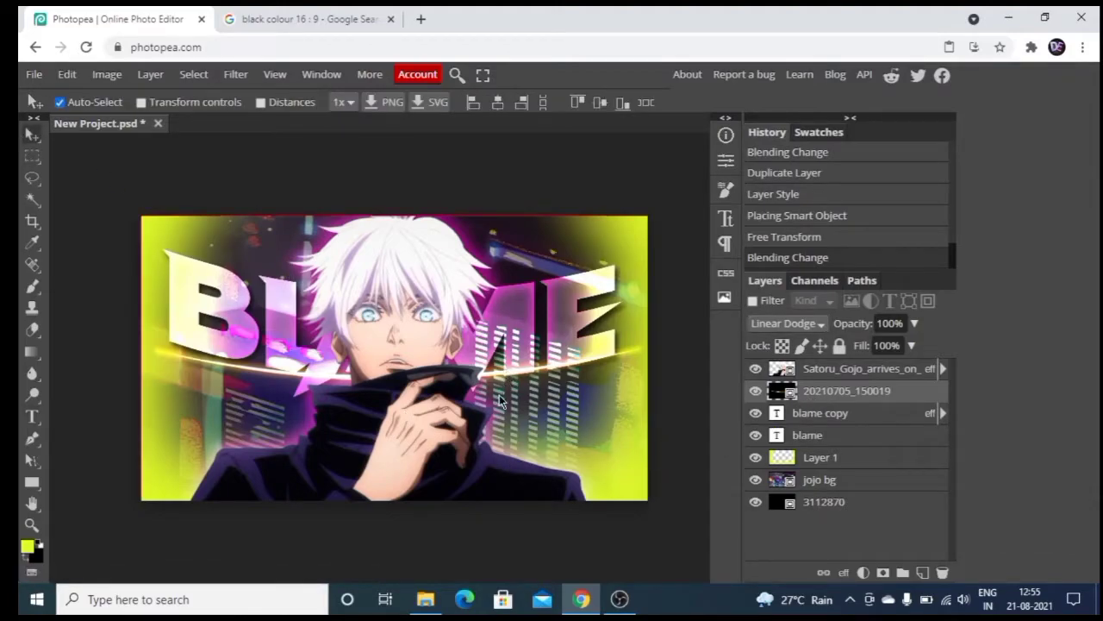
{"action": "left_click_drag", "start_coordinate": [499, 394], "coordinate": [496, 380]}
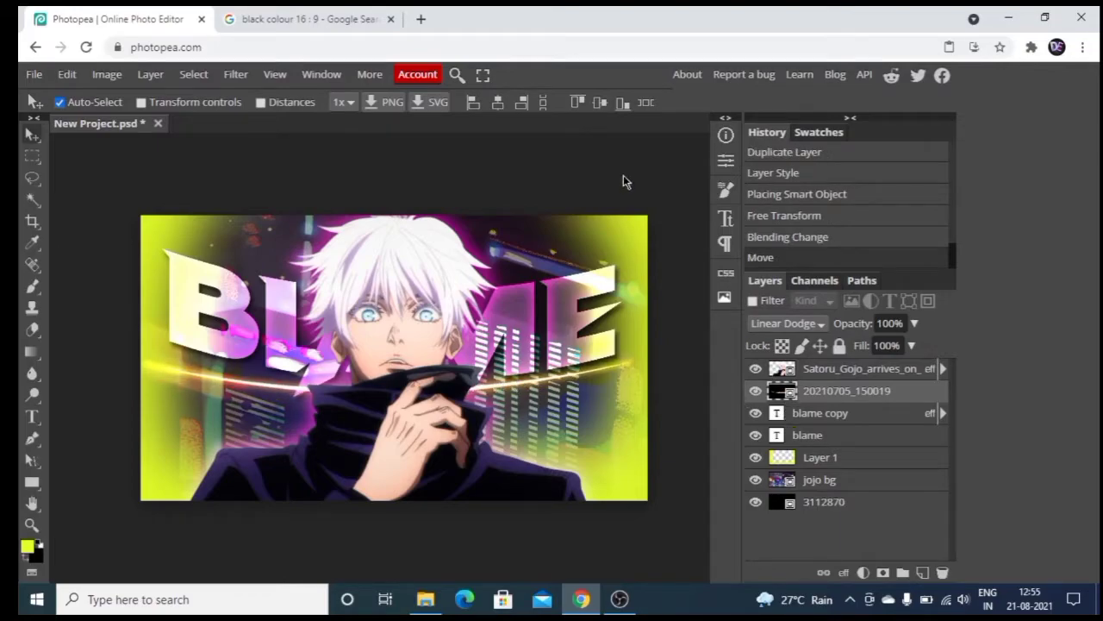
{"action": "left_click", "coordinate": [31, 437]}
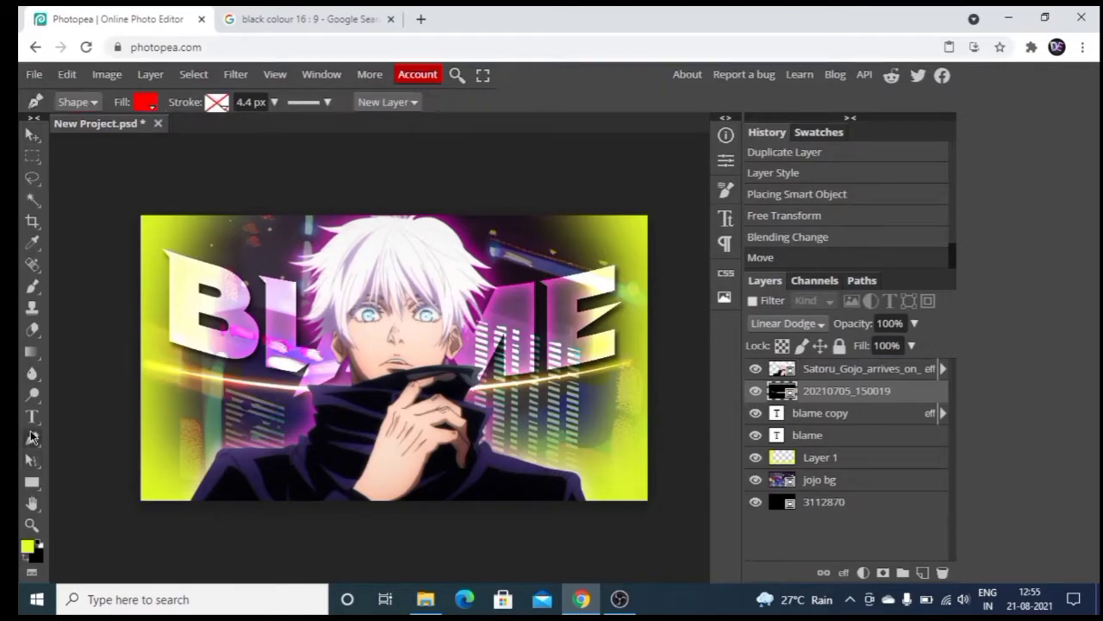
- Warp the light streak again so its middle bends further downward below the BLAME title, and apply the warp
{"action": "left_click", "coordinate": [67, 75]}
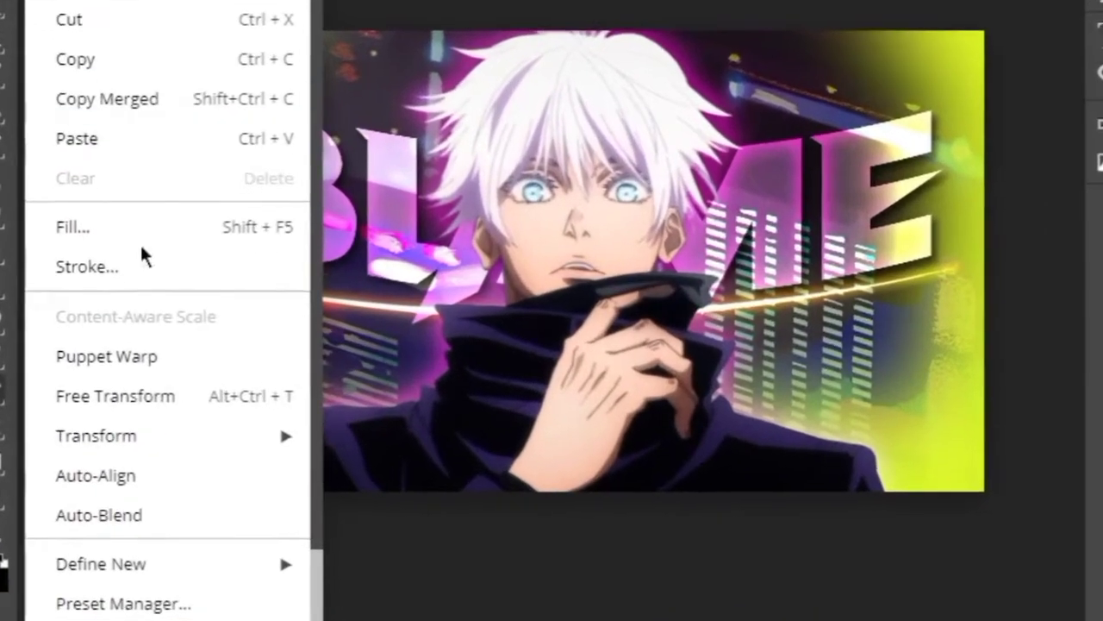
{"action": "mouse_move", "coordinate": [129, 488]}
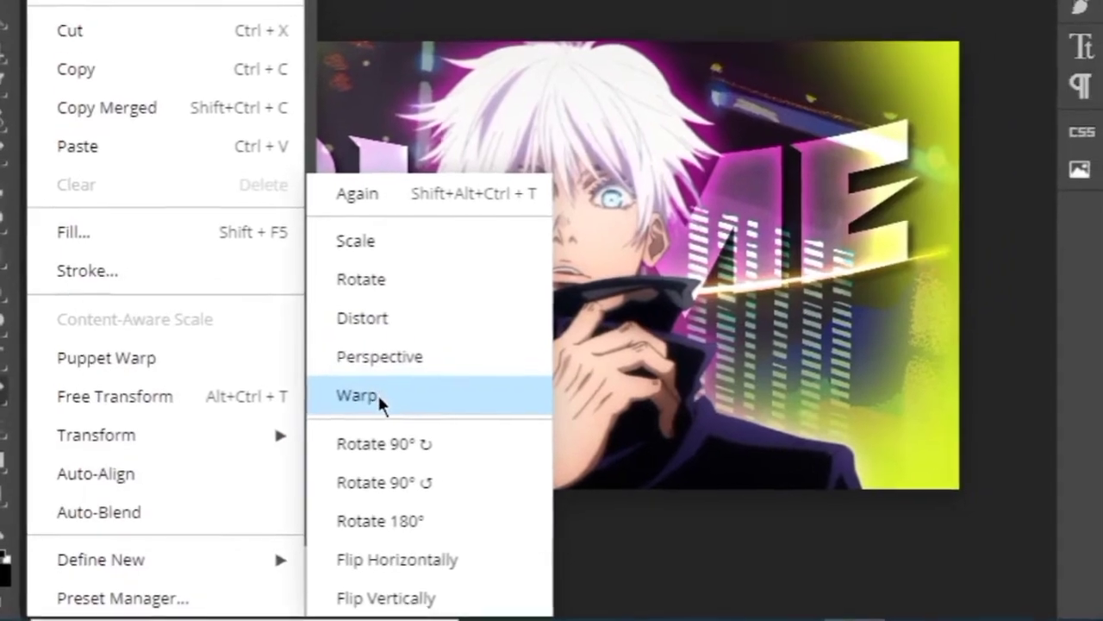
{"action": "left_click", "coordinate": [388, 390]}
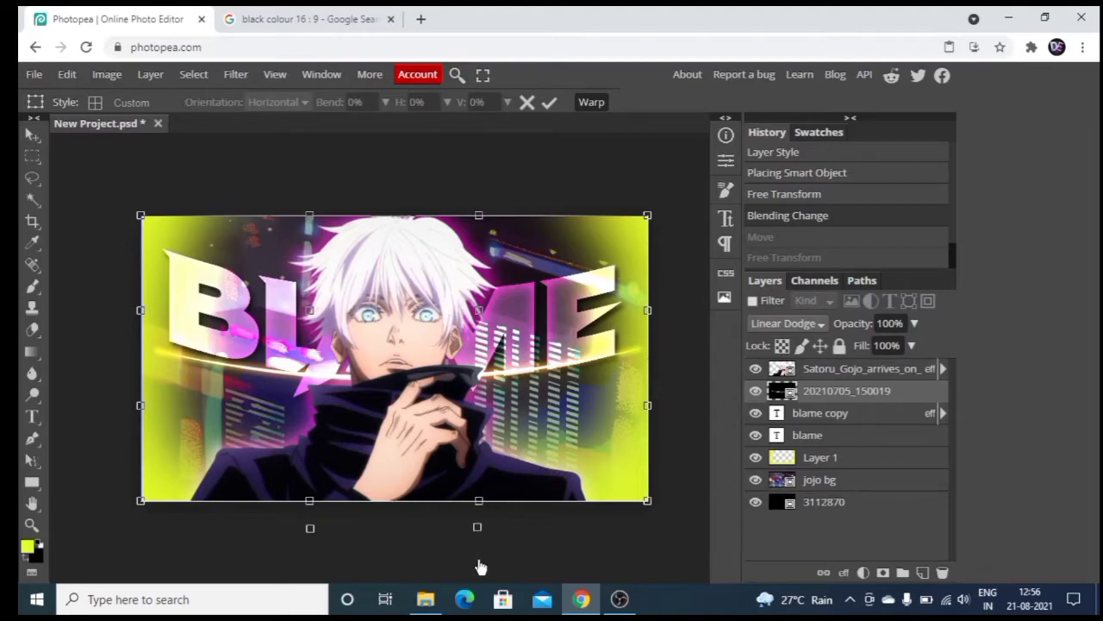
{"action": "left_click_drag", "start_coordinate": [481, 566], "coordinate": [493, 562]}
{"action": "scroll", "coordinate": [506, 525], "scroll_direction": "down", "scroll_amount": 1}
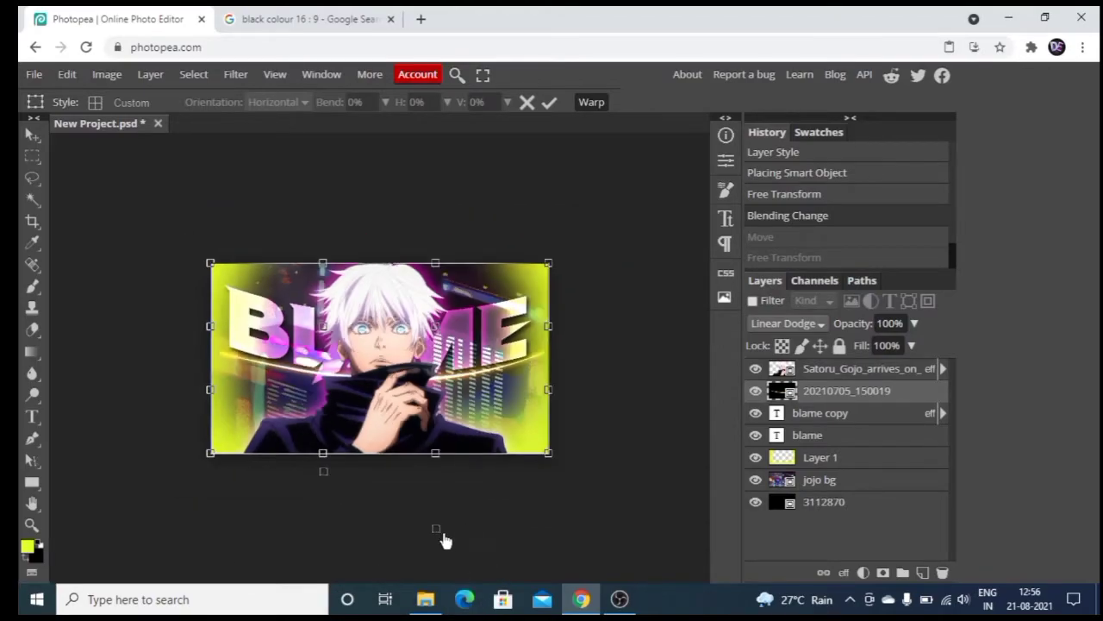
{"action": "left_click_drag", "start_coordinate": [315, 498], "coordinate": [316, 499]}
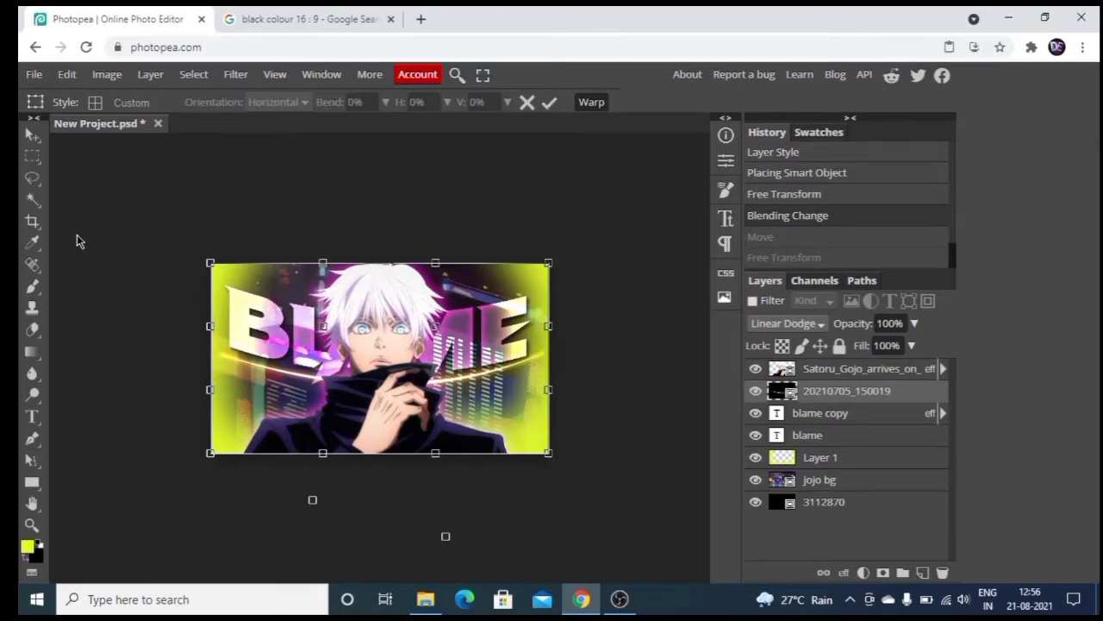
{"action": "key", "text": "Return"}
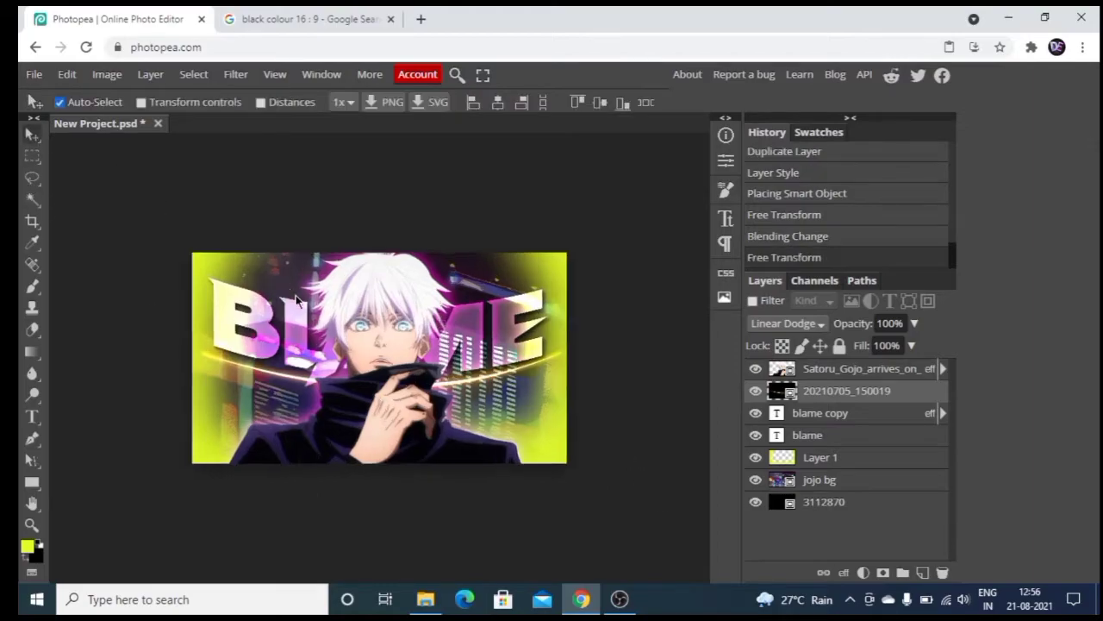
{"action": "key", "text": "ctrl+plus"}
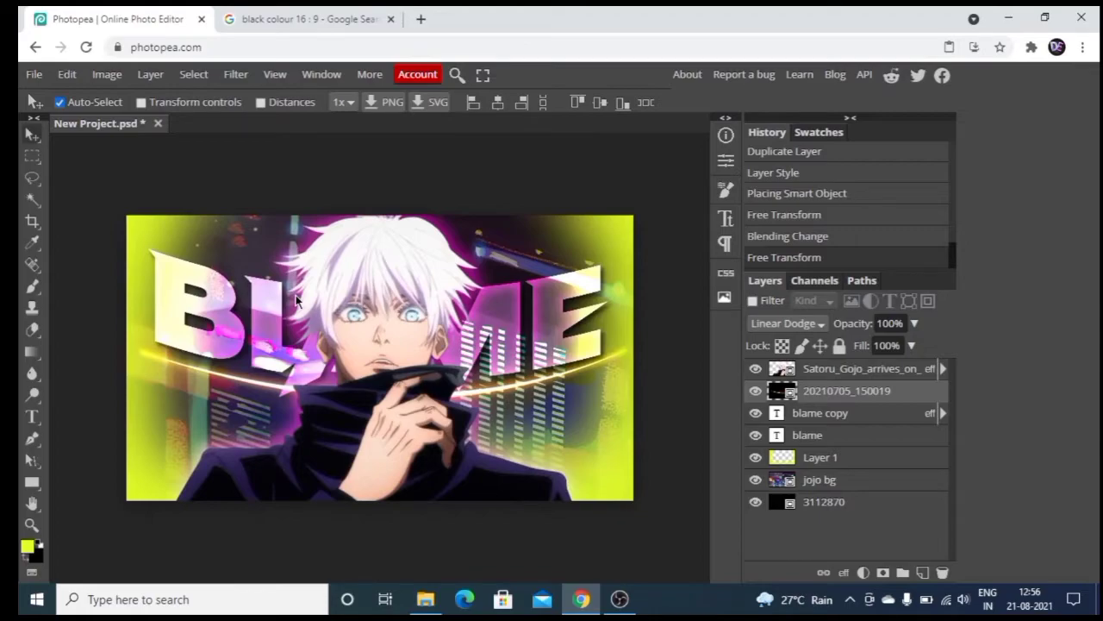
- Place the particle 2 image from the thumbnail folder into the project and move its layer above the character layer
{"action": "left_click", "coordinate": [426, 598]}
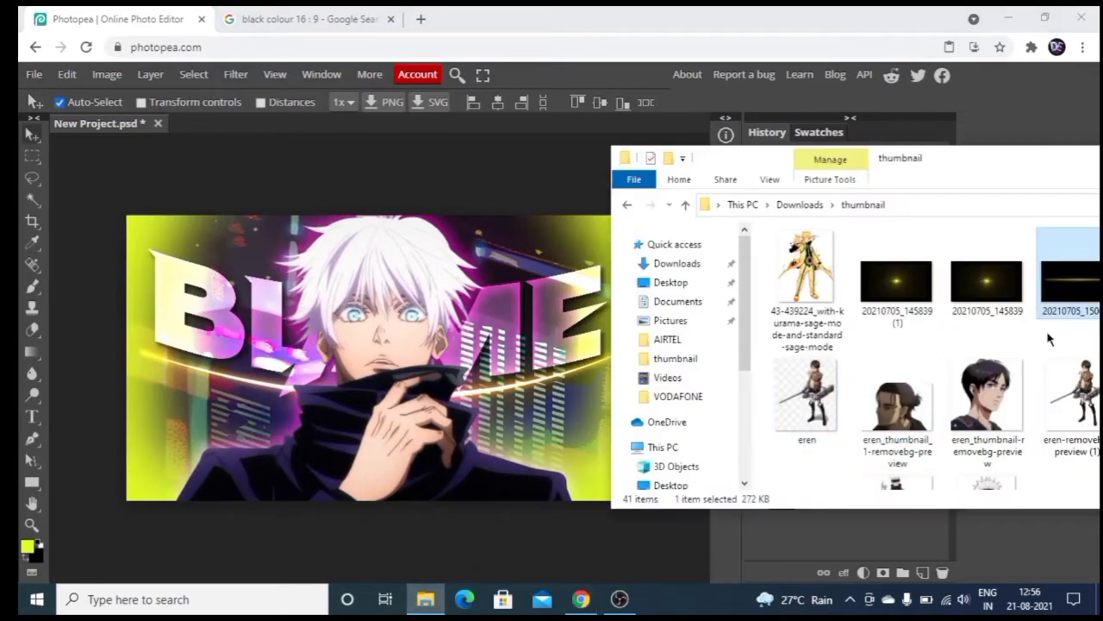
{"action": "scroll", "coordinate": [1090, 288], "scroll_direction": "down", "scroll_amount": 2}
{"action": "left_click_drag", "start_coordinate": [1032, 168], "coordinate": [698, 187]}
{"action": "left_click_drag", "start_coordinate": [1016, 380], "coordinate": [224, 348]}
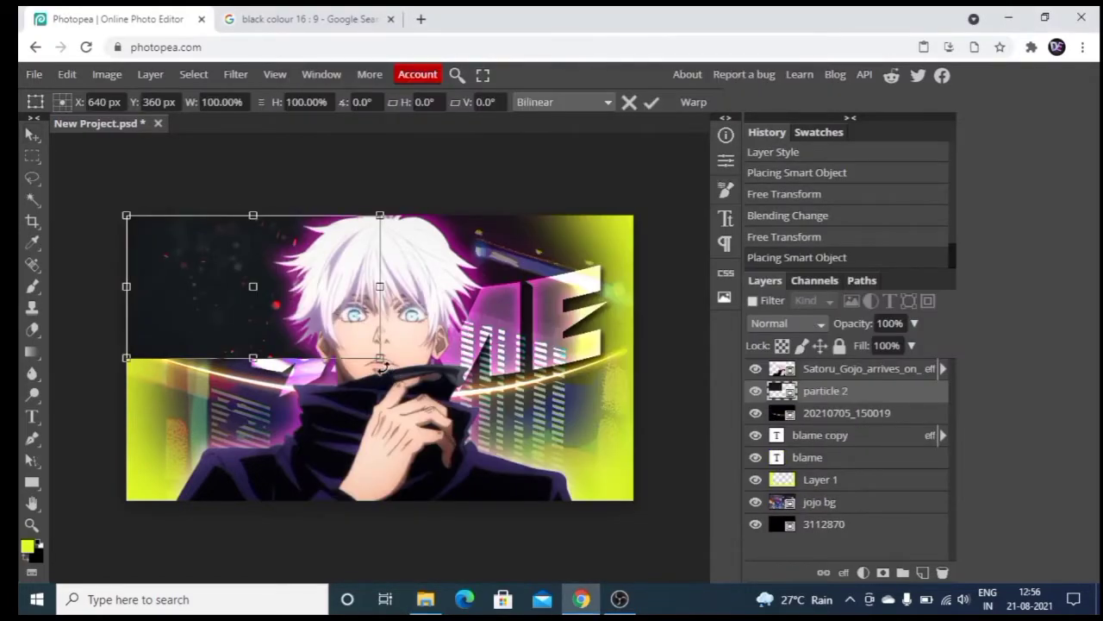
{"action": "left_click_drag", "start_coordinate": [865, 398], "coordinate": [754, 366]}
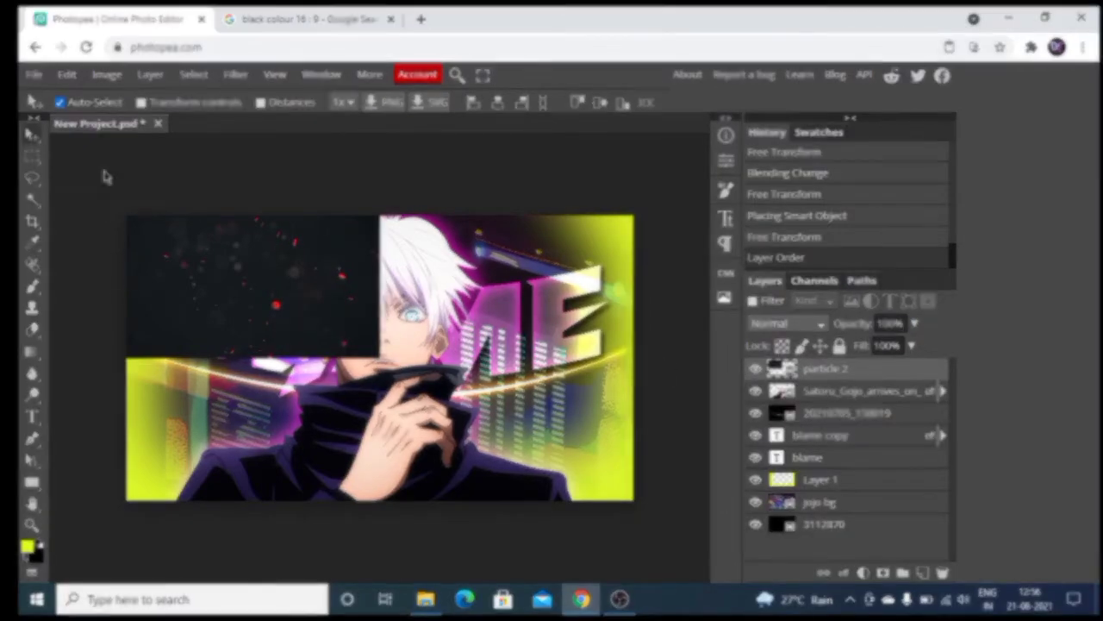
- Scale the particle 2 overlay to 200% so it fills the whole canvas
{"action": "left_click", "coordinate": [66, 74]}
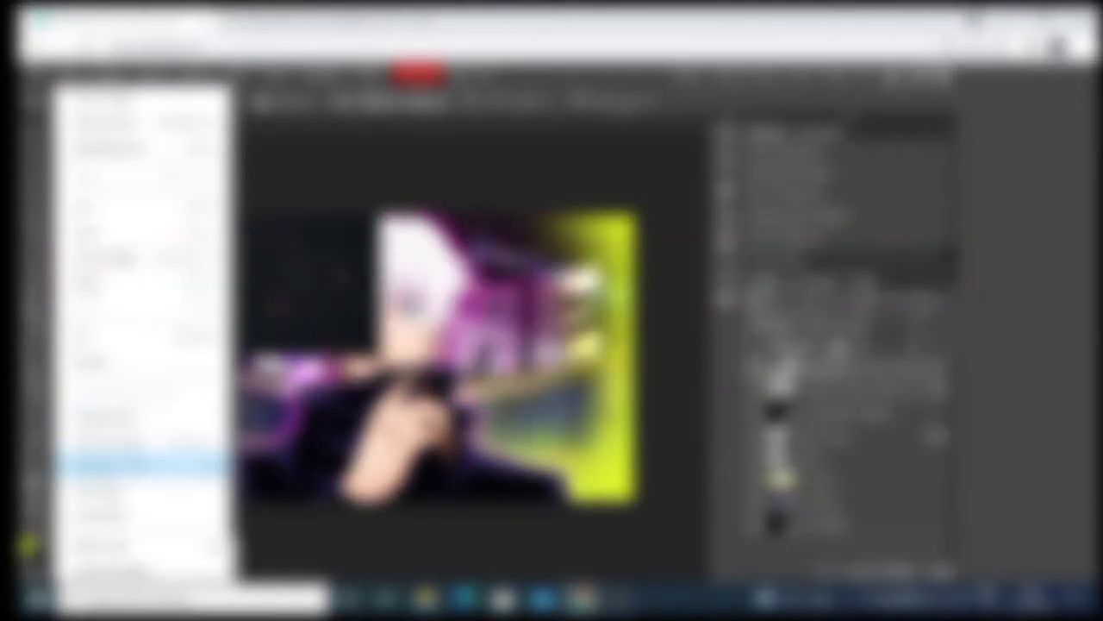
{"action": "left_click", "coordinate": [139, 440]}
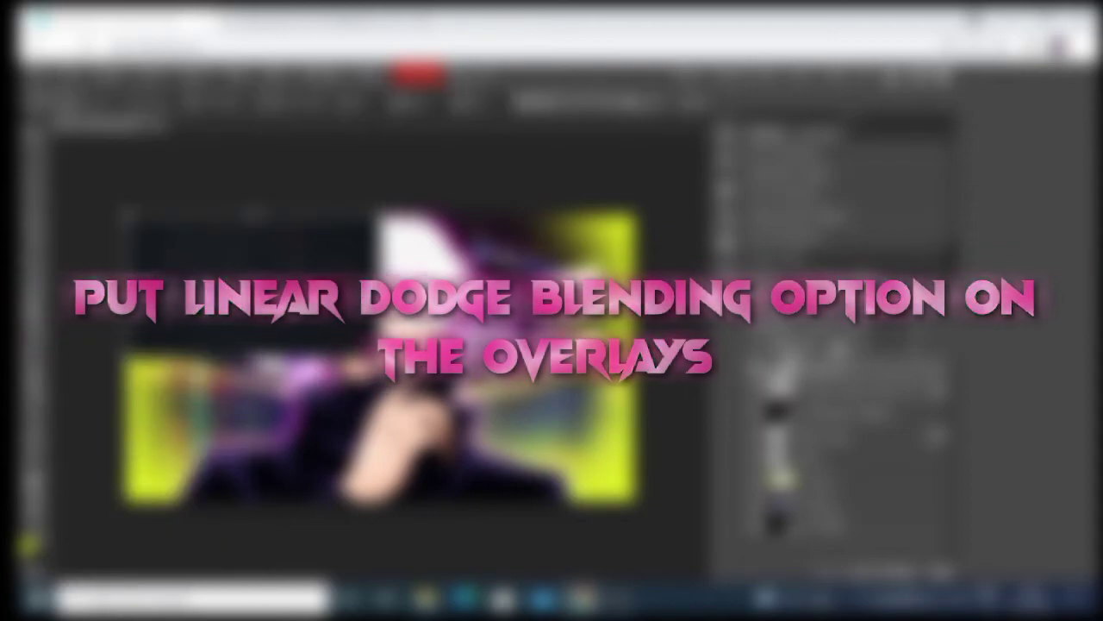
{"action": "left_click_drag", "start_coordinate": [380, 356], "coordinate": [476, 404]}
{"action": "left_click_drag", "start_coordinate": [576, 464], "coordinate": [635, 500]}
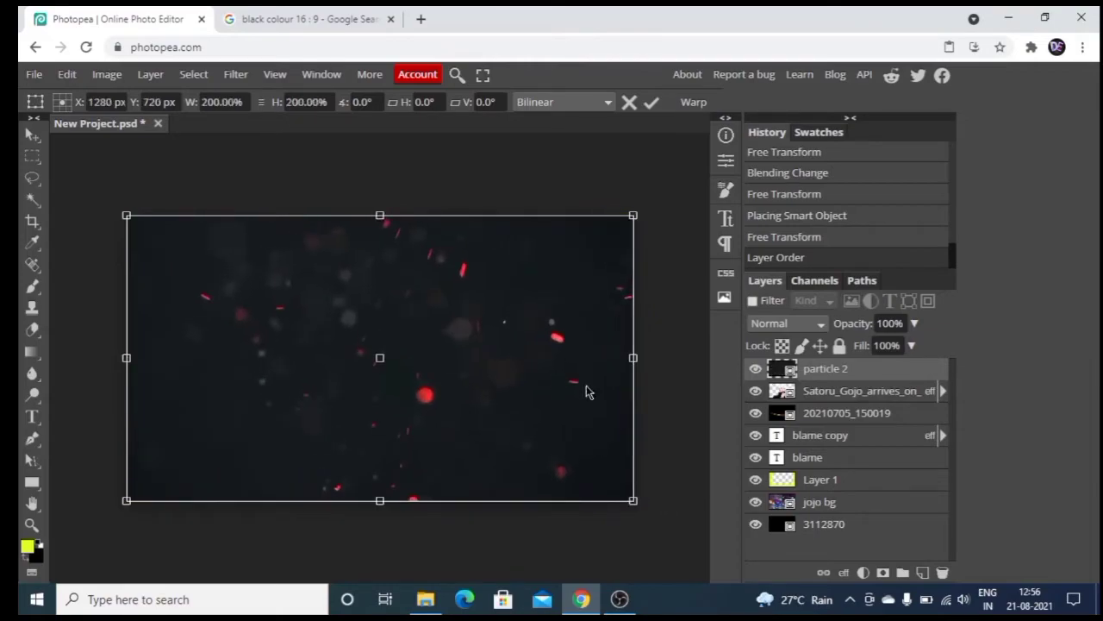
- Set the particle 2 layer's blend mode to Linear Dodge and reduce its opacity
{"action": "left_click", "coordinate": [775, 324]}
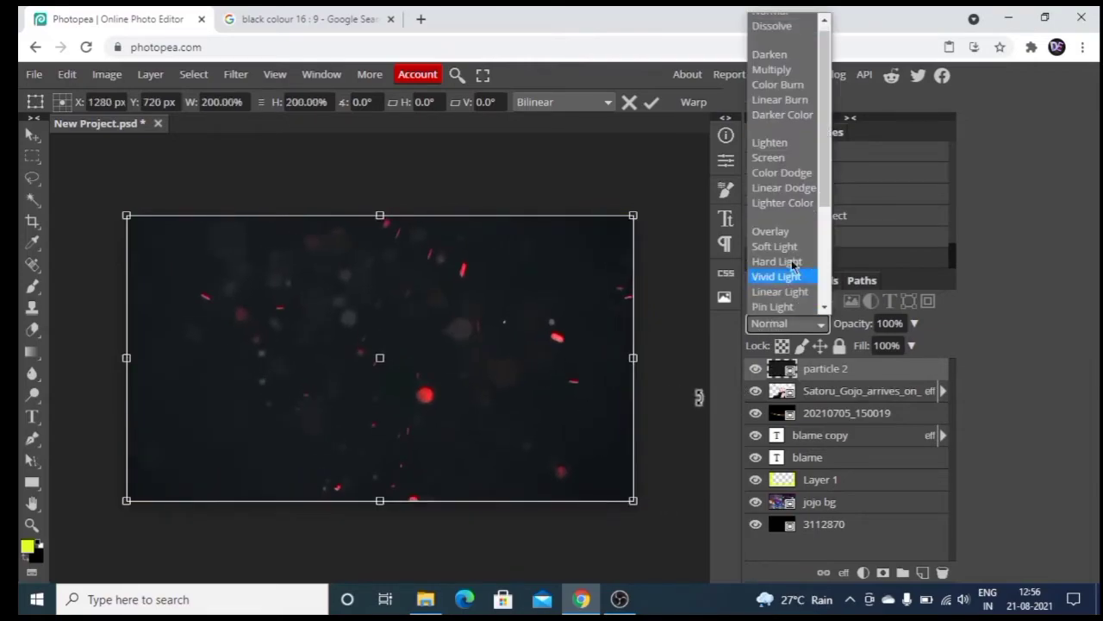
{"action": "left_click", "coordinate": [794, 191]}
{"action": "key", "text": "Return"}
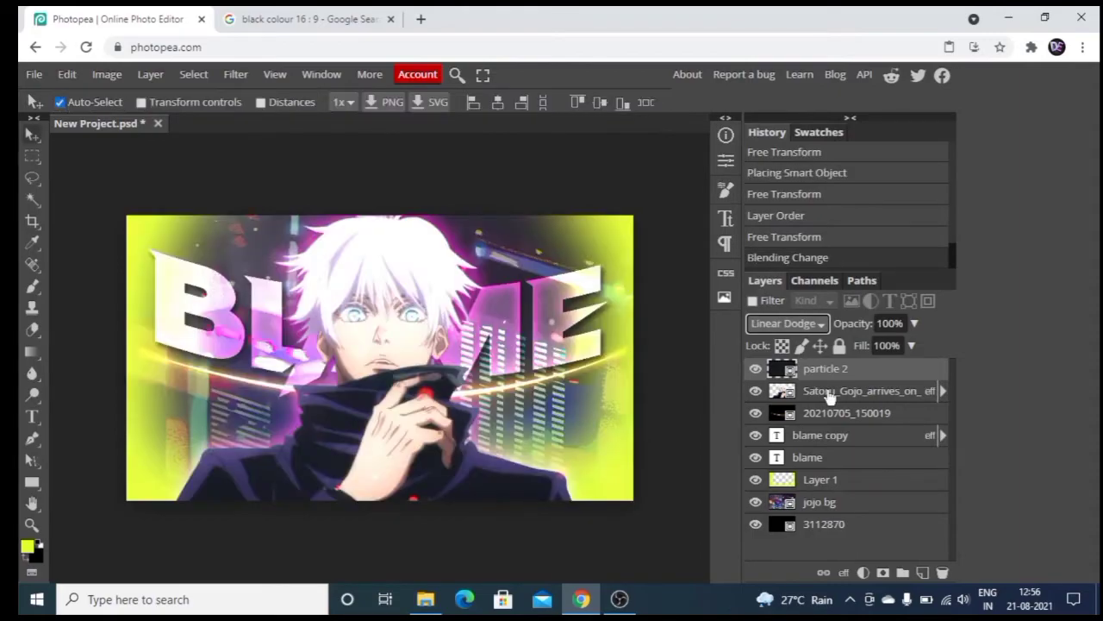
{"action": "left_click_drag", "start_coordinate": [905, 352], "coordinate": [870, 356]}
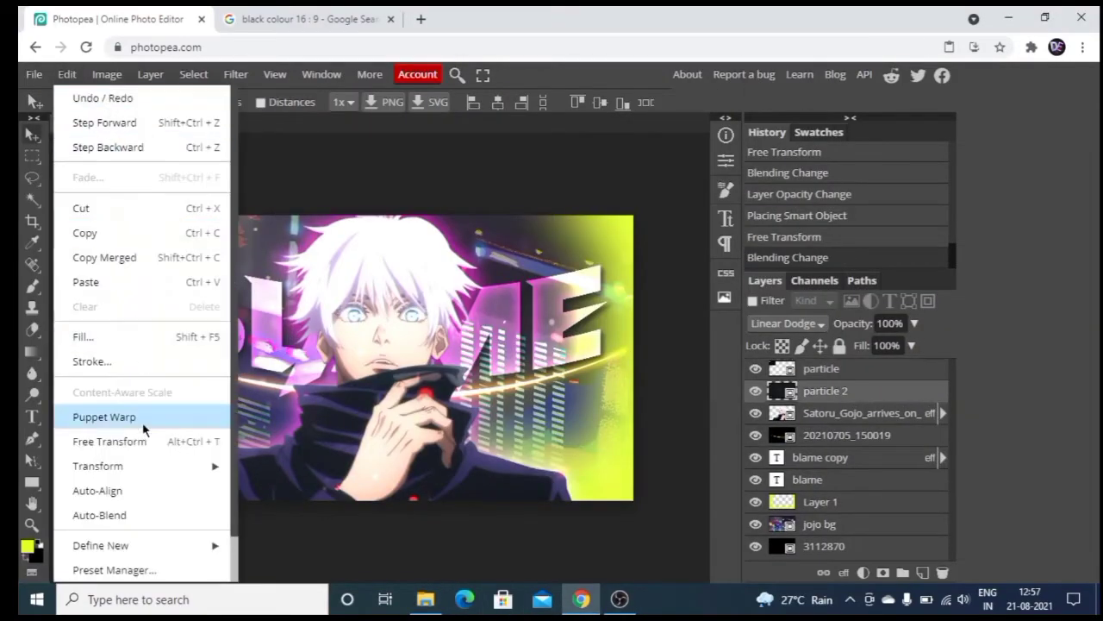
- Scale the particle overlay so it covers the whole canvas
{"action": "left_click", "coordinate": [129, 436]}
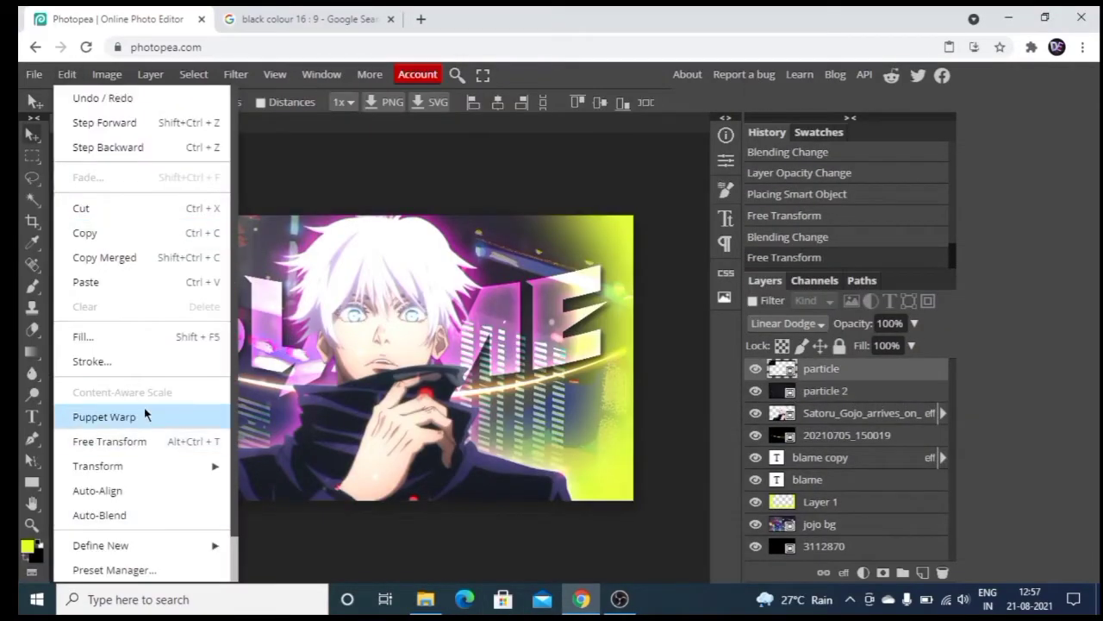
{"action": "left_click", "coordinate": [129, 436]}
{"action": "left_click_drag", "start_coordinate": [604, 482], "coordinate": [554, 451]}
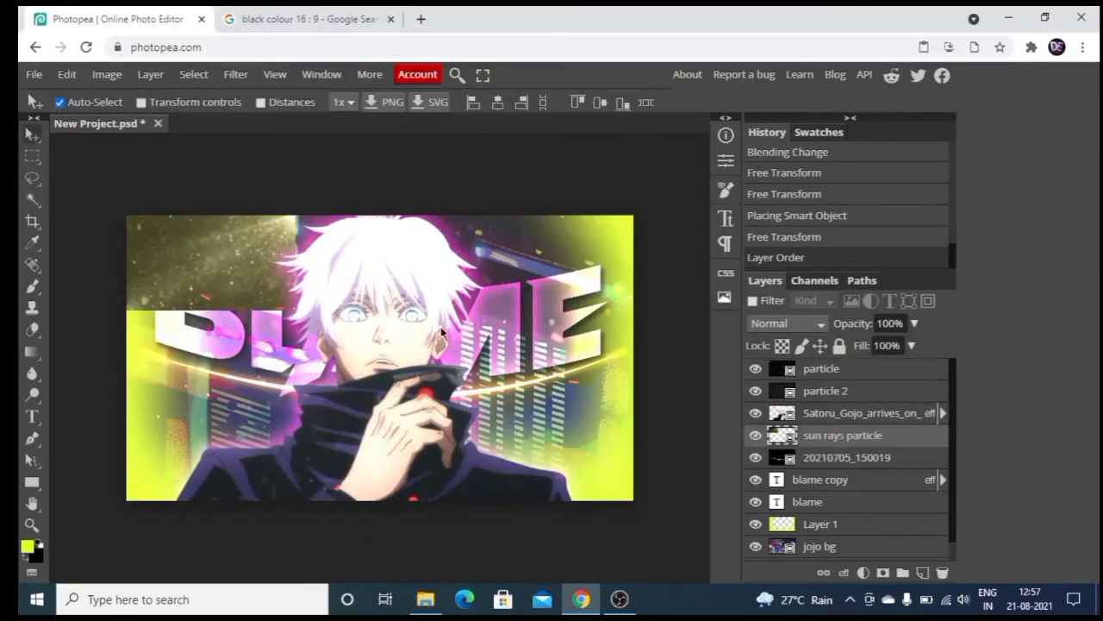
- Scale the sun rays particle overlay to about 300% so it fills the canvas
{"action": "left_click", "coordinate": [67, 75]}
{"action": "left_click", "coordinate": [112, 439]}
{"action": "left_click_drag", "start_coordinate": [295, 308], "coordinate": [634, 500]}
- Set the sun rays particle layer's blend mode to Linear Dodge and its opacity to 75%
{"action": "left_click", "coordinate": [788, 323]}
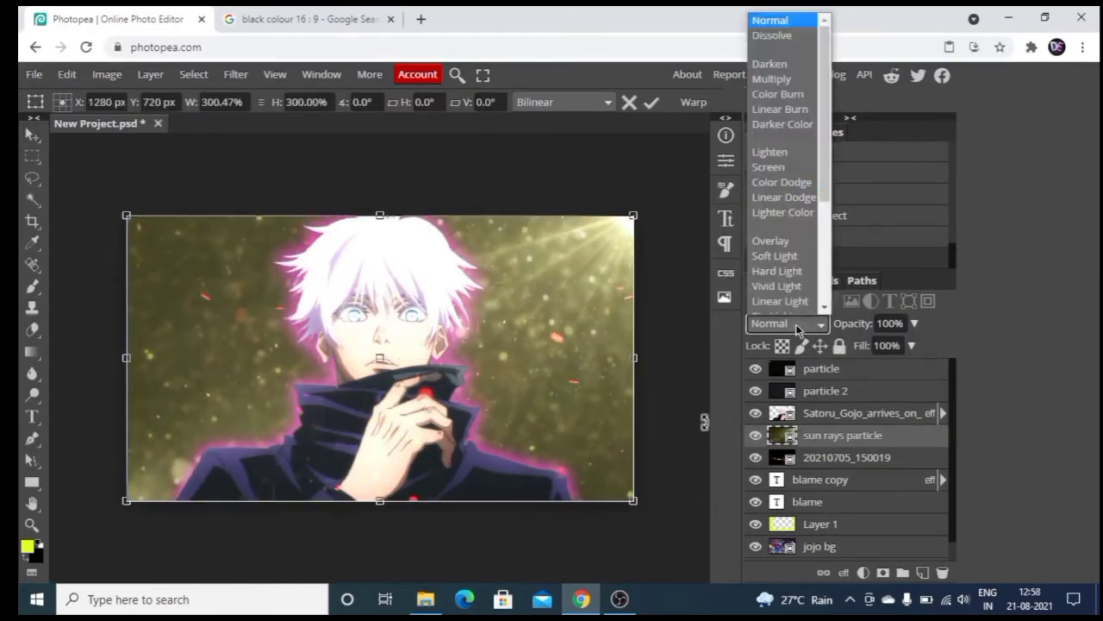
{"action": "left_click", "coordinate": [783, 197]}
{"action": "left_click", "coordinate": [914, 323]}
{"action": "left_click_drag", "start_coordinate": [917, 346], "coordinate": [899, 347]}
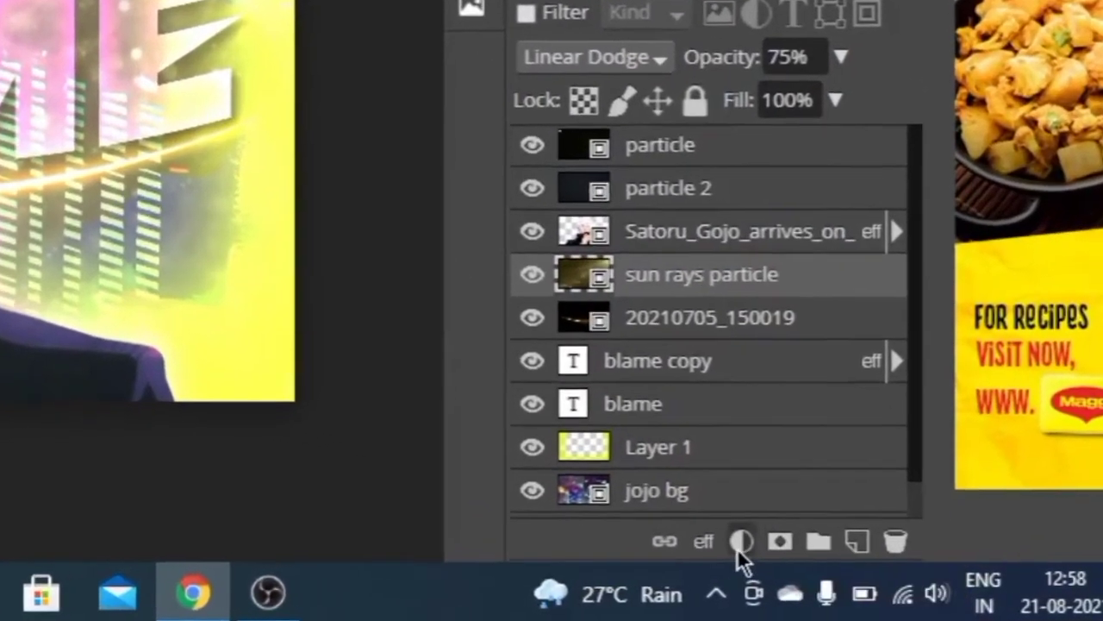
- Add a Brightness/Contrast adjustment layer above the sun rays particle layer with brightness -89 and contrast 53
{"action": "left_click", "coordinate": [740, 541]}
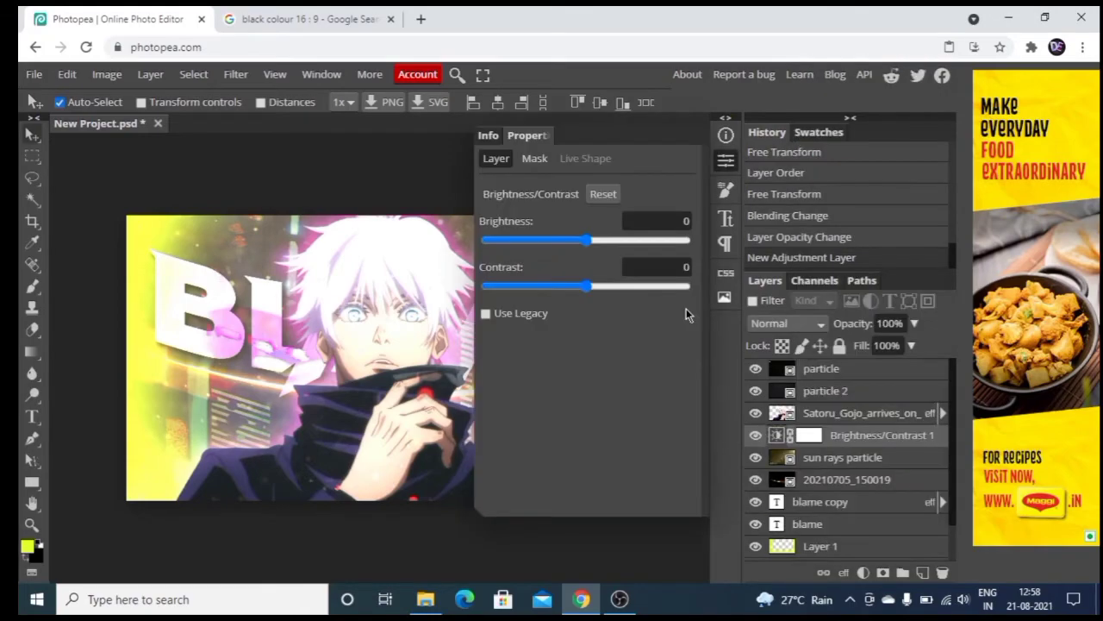
{"action": "left_click", "coordinate": [555, 241]}
{"action": "left_click", "coordinate": [639, 286]}
{"action": "left_click_drag", "start_coordinate": [562, 244], "coordinate": [524, 241]}
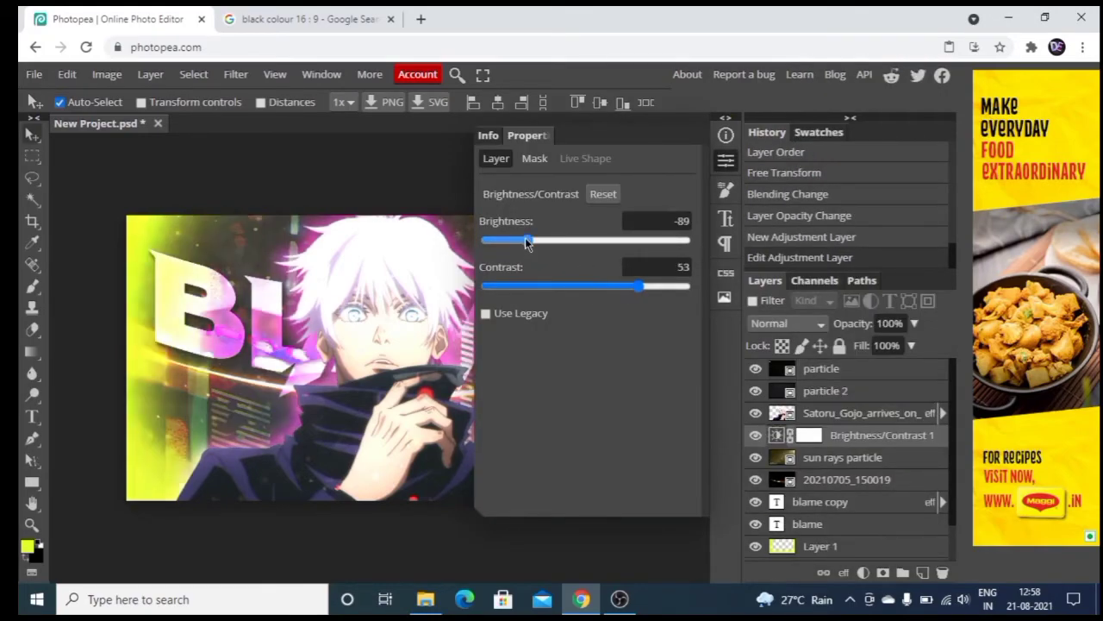
- Move the Brightness/Contrast adjustment layer above the particle 2 layer and make its brightness reduction milder
{"action": "left_click_drag", "start_coordinate": [862, 435], "coordinate": [858, 403]}
{"action": "left_click", "coordinate": [726, 160]}
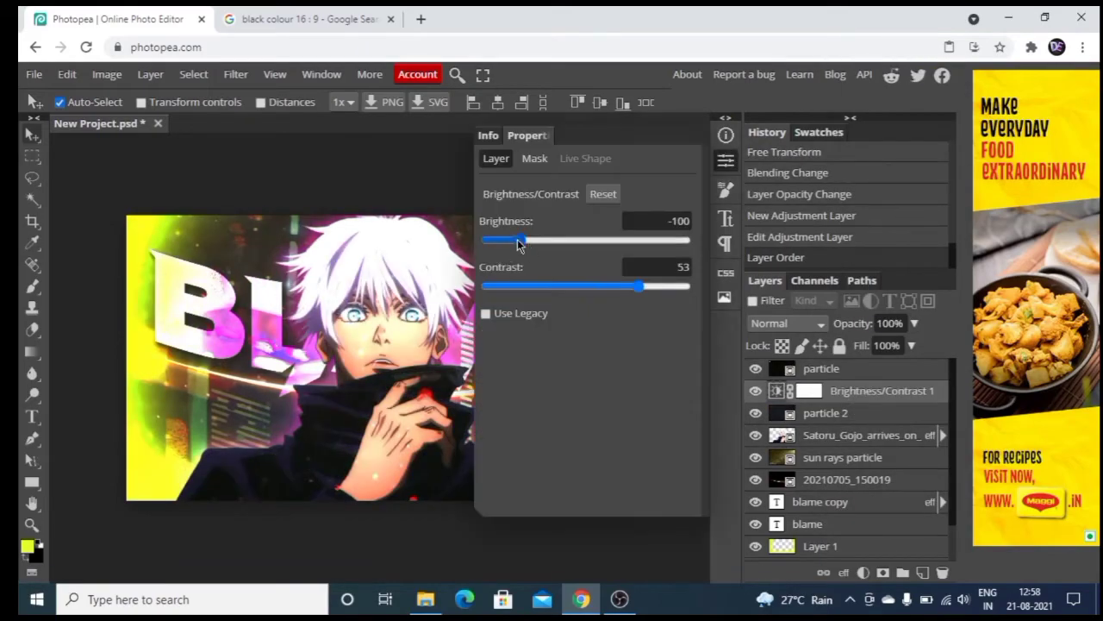
{"action": "left_click_drag", "start_coordinate": [520, 241], "coordinate": [556, 241]}
{"action": "left_click", "coordinate": [726, 163]}
- Add a Hue/Saturation adjustment layer above the Brightness/Contrast layer, with saturation raised and lightness slightly lowered
{"action": "left_click", "coordinate": [863, 572]}
{"action": "left_click", "coordinate": [840, 285]}
{"action": "mouse_move", "coordinate": [586, 308]}
{"action": "left_mouse_down"}
{"action": "mouse_move", "coordinate": [606, 308]}
{"action": "mouse_move", "coordinate": [595, 308]}
{"action": "left_mouse_up"}
{"action": "left_click_drag", "start_coordinate": [587, 262], "coordinate": [586, 264]}
{"action": "left_click_drag", "start_coordinate": [598, 309], "coordinate": [619, 309]}
{"action": "left_click_drag", "start_coordinate": [586, 354], "coordinate": [576, 354]}
{"action": "left_click", "coordinate": [725, 161]}
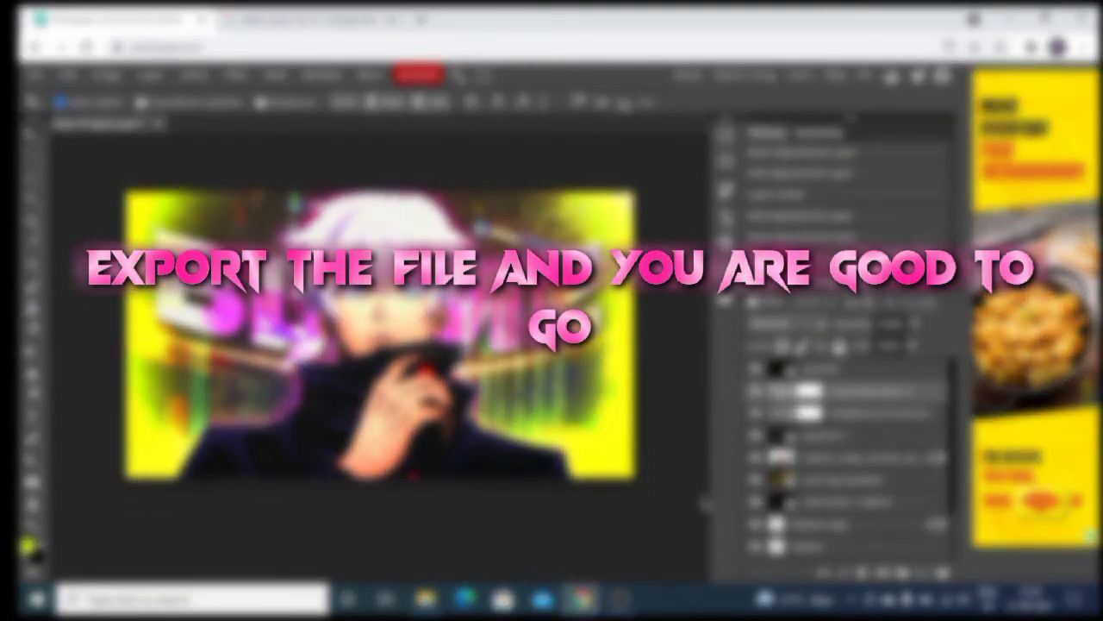
- Export the thumbnail as a 2560 x 1440 px JPG at 87% quality and save it
{"action": "key", "text": "ctrl+minus"}
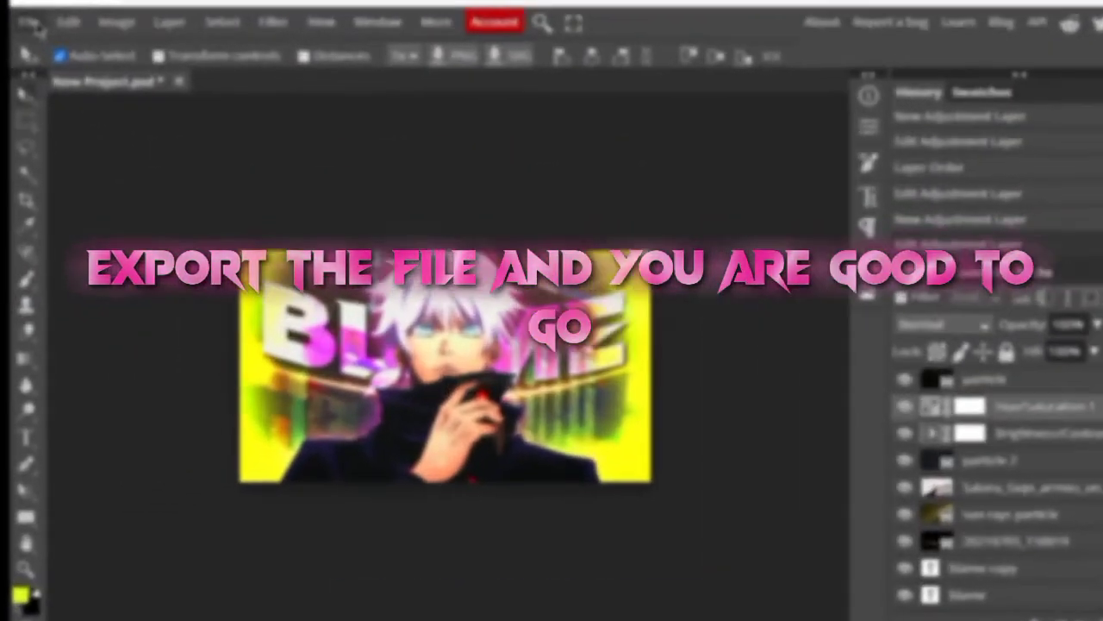
{"action": "left_click", "coordinate": [36, 75]}
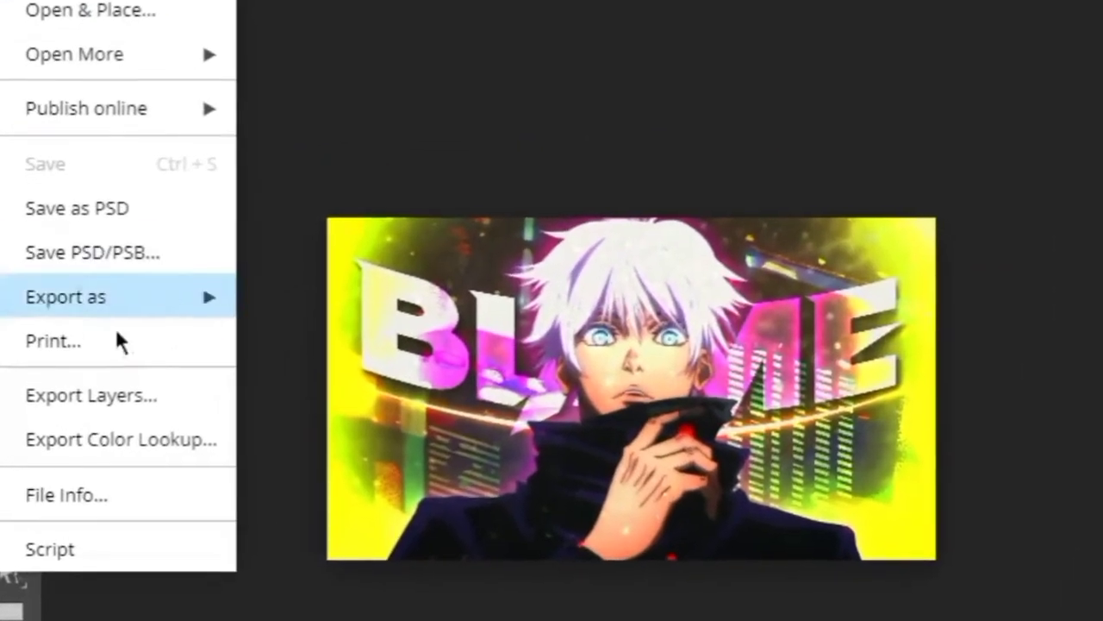
{"action": "mouse_move", "coordinate": [95, 302]}
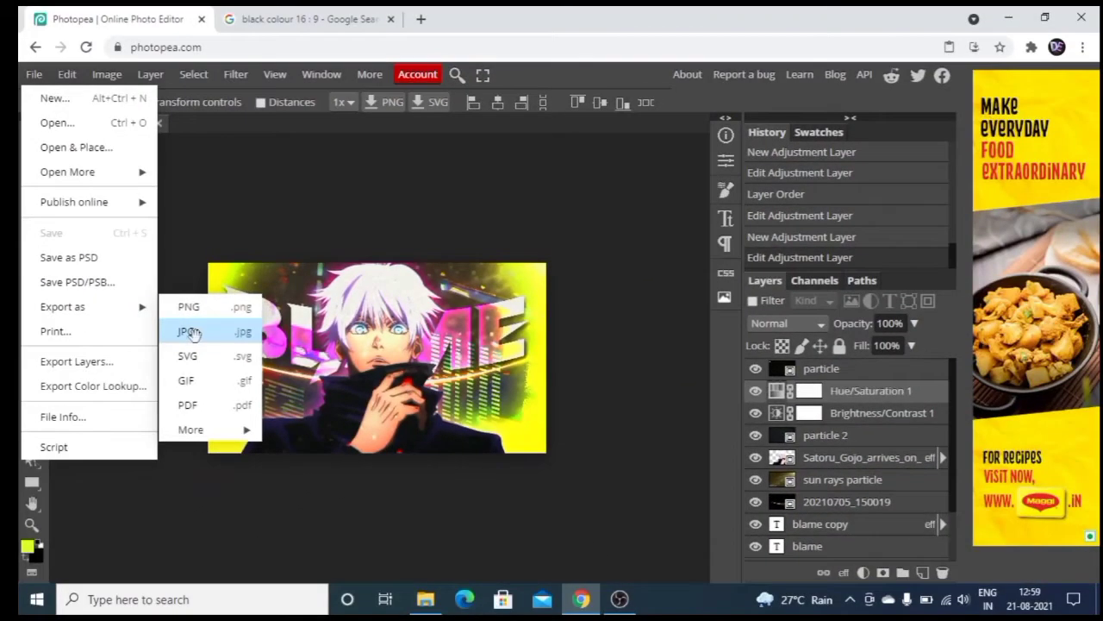
{"action": "left_click", "coordinate": [190, 331]}
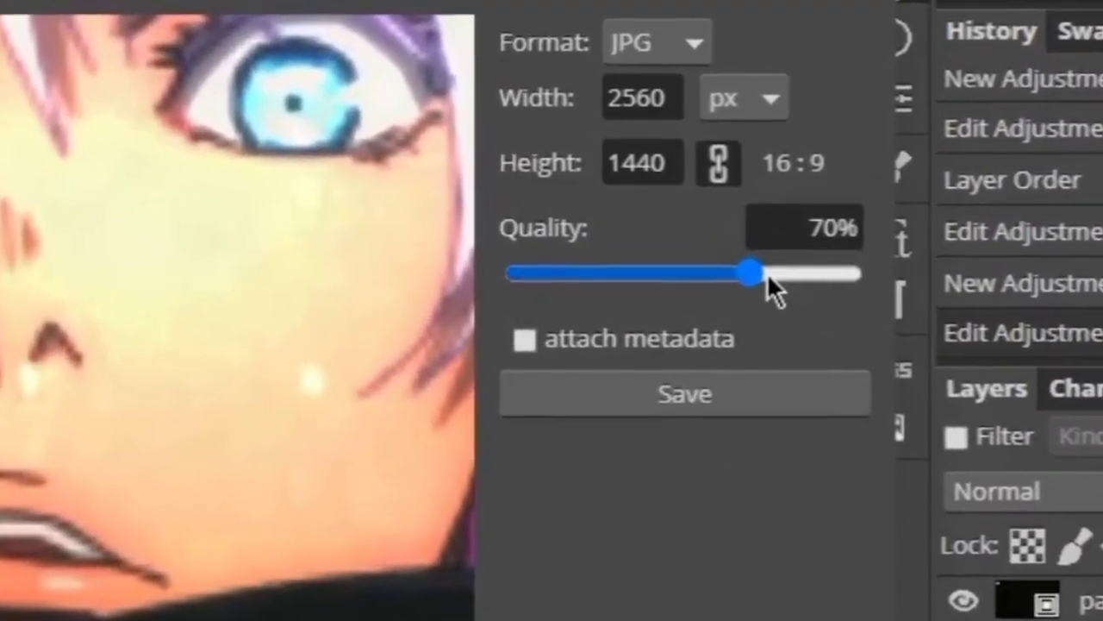
{"action": "left_click_drag", "start_coordinate": [767, 273], "coordinate": [807, 278]}
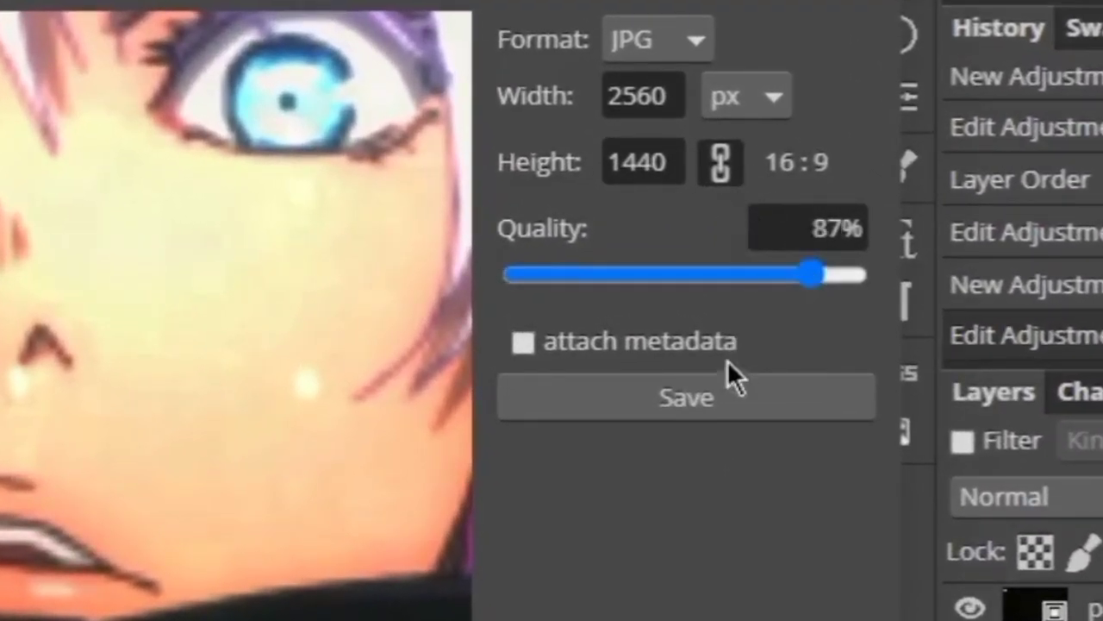
{"action": "left_click", "coordinate": [721, 402]}
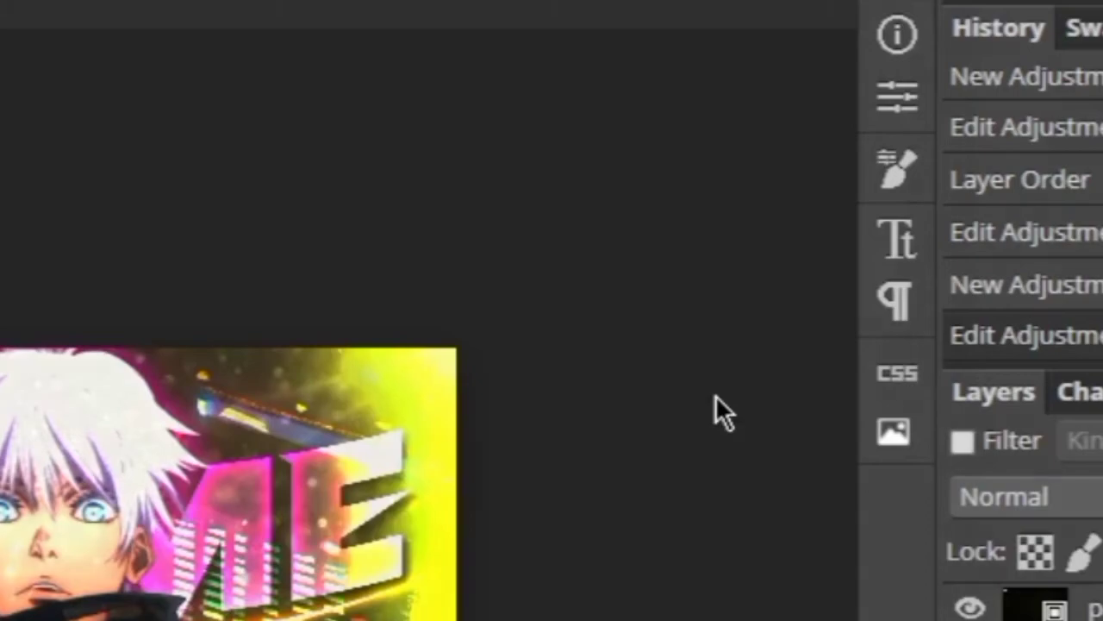